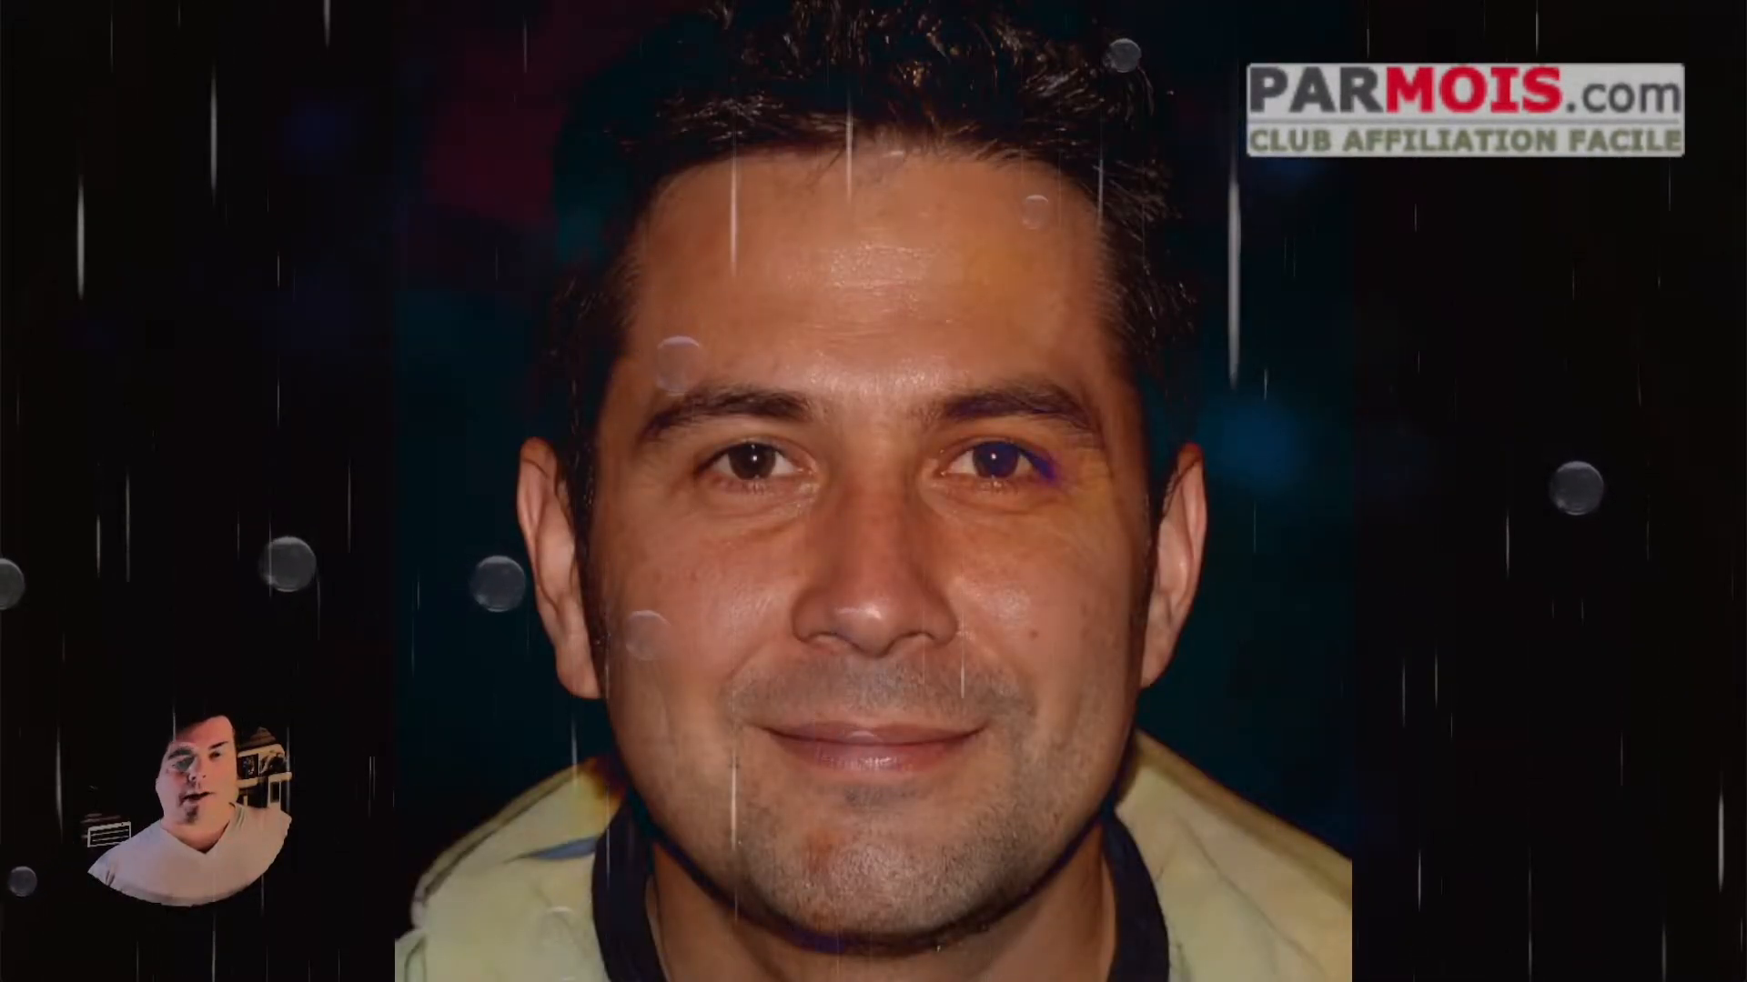
Step: Show the youtube-thumbnail template's element list and inspect the imgcanvas and imgperson image elements
mouse_move(1190, 910)
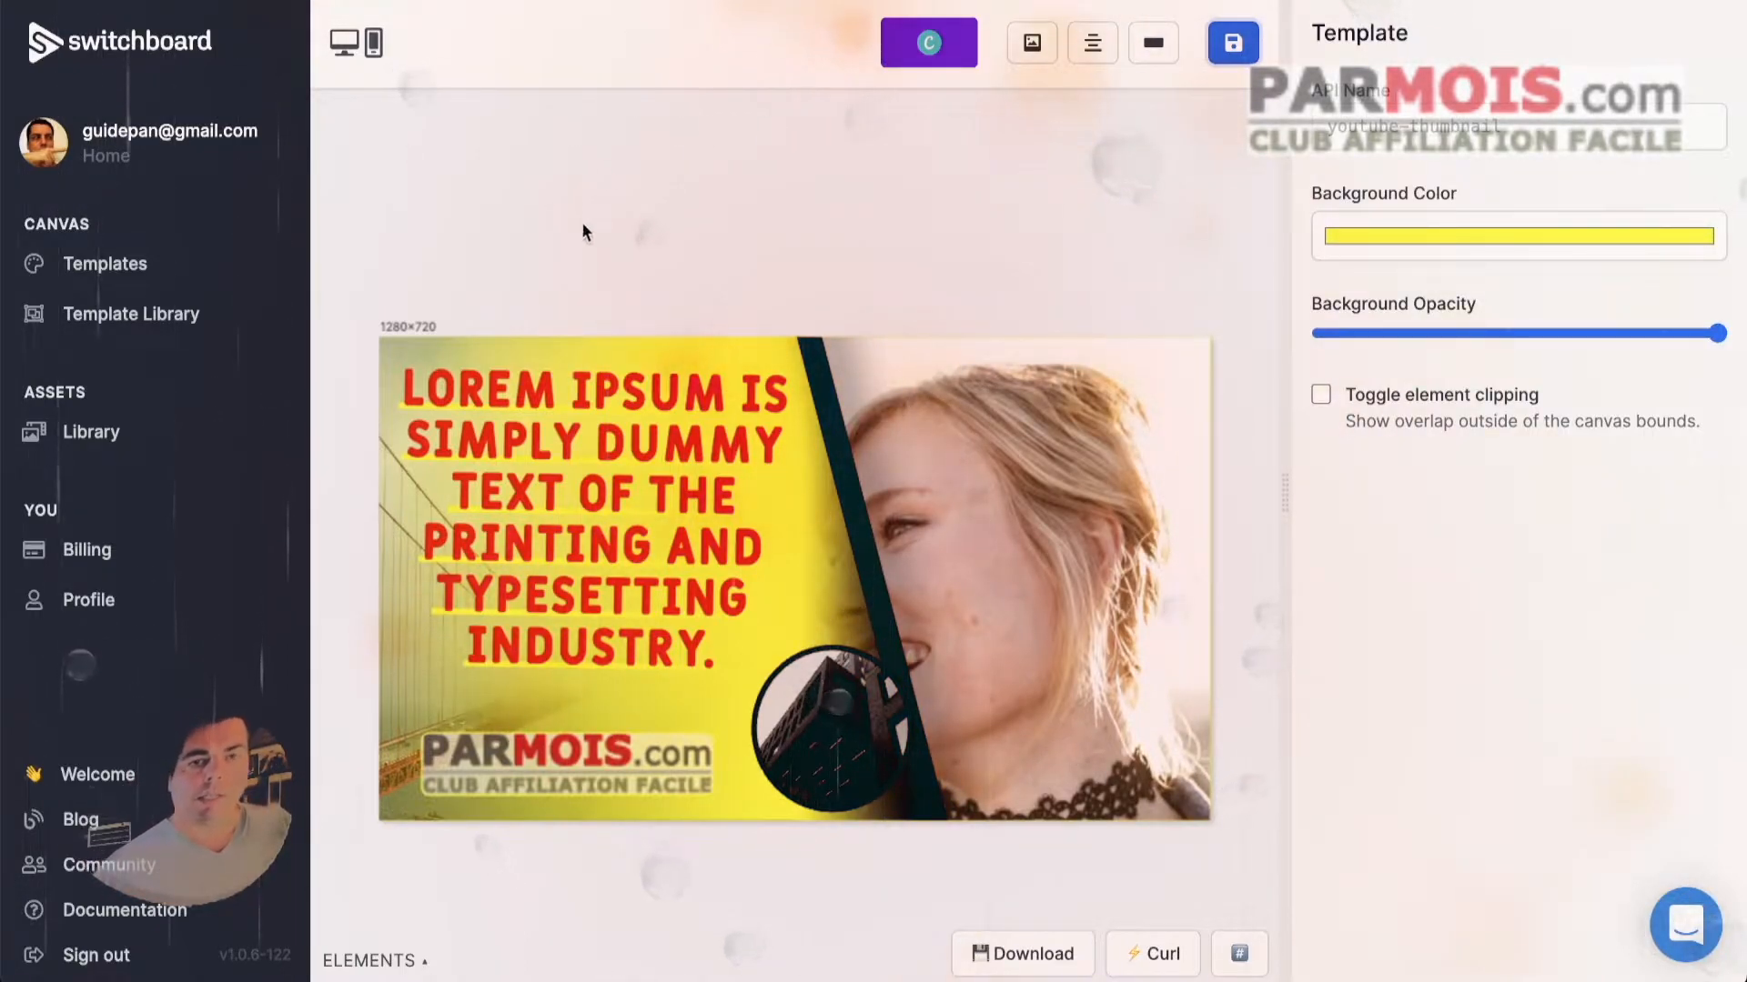
click(428, 964)
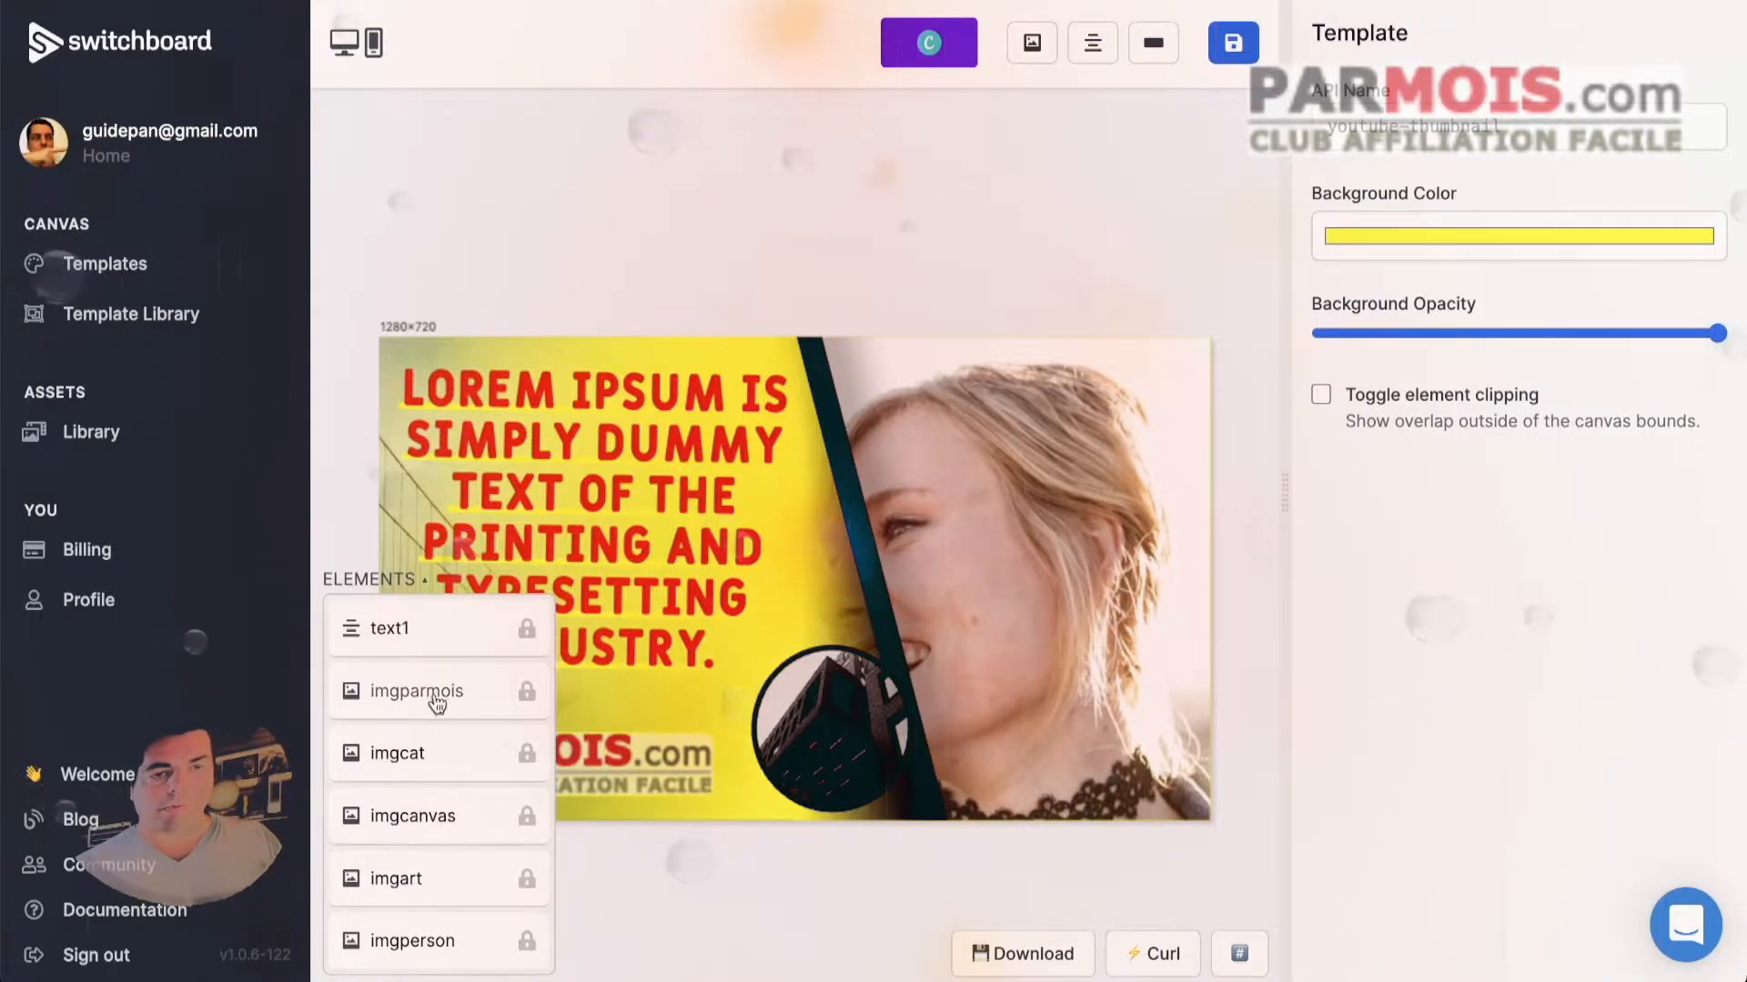
click(423, 817)
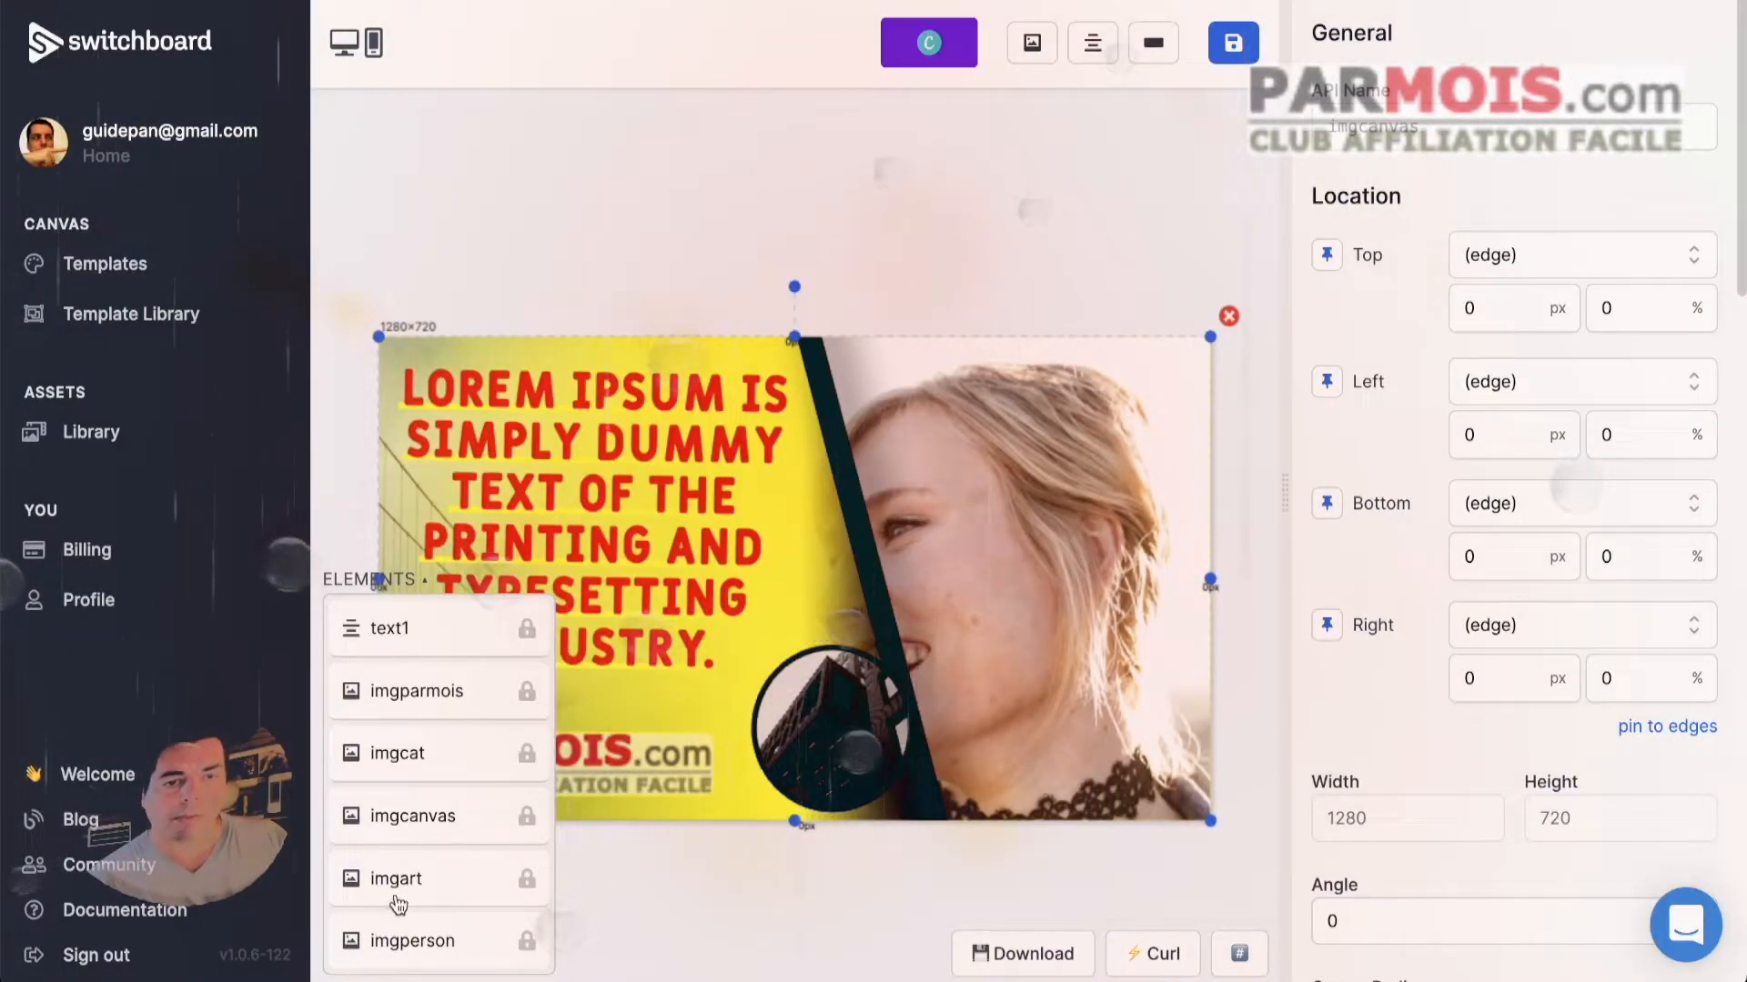
click(421, 951)
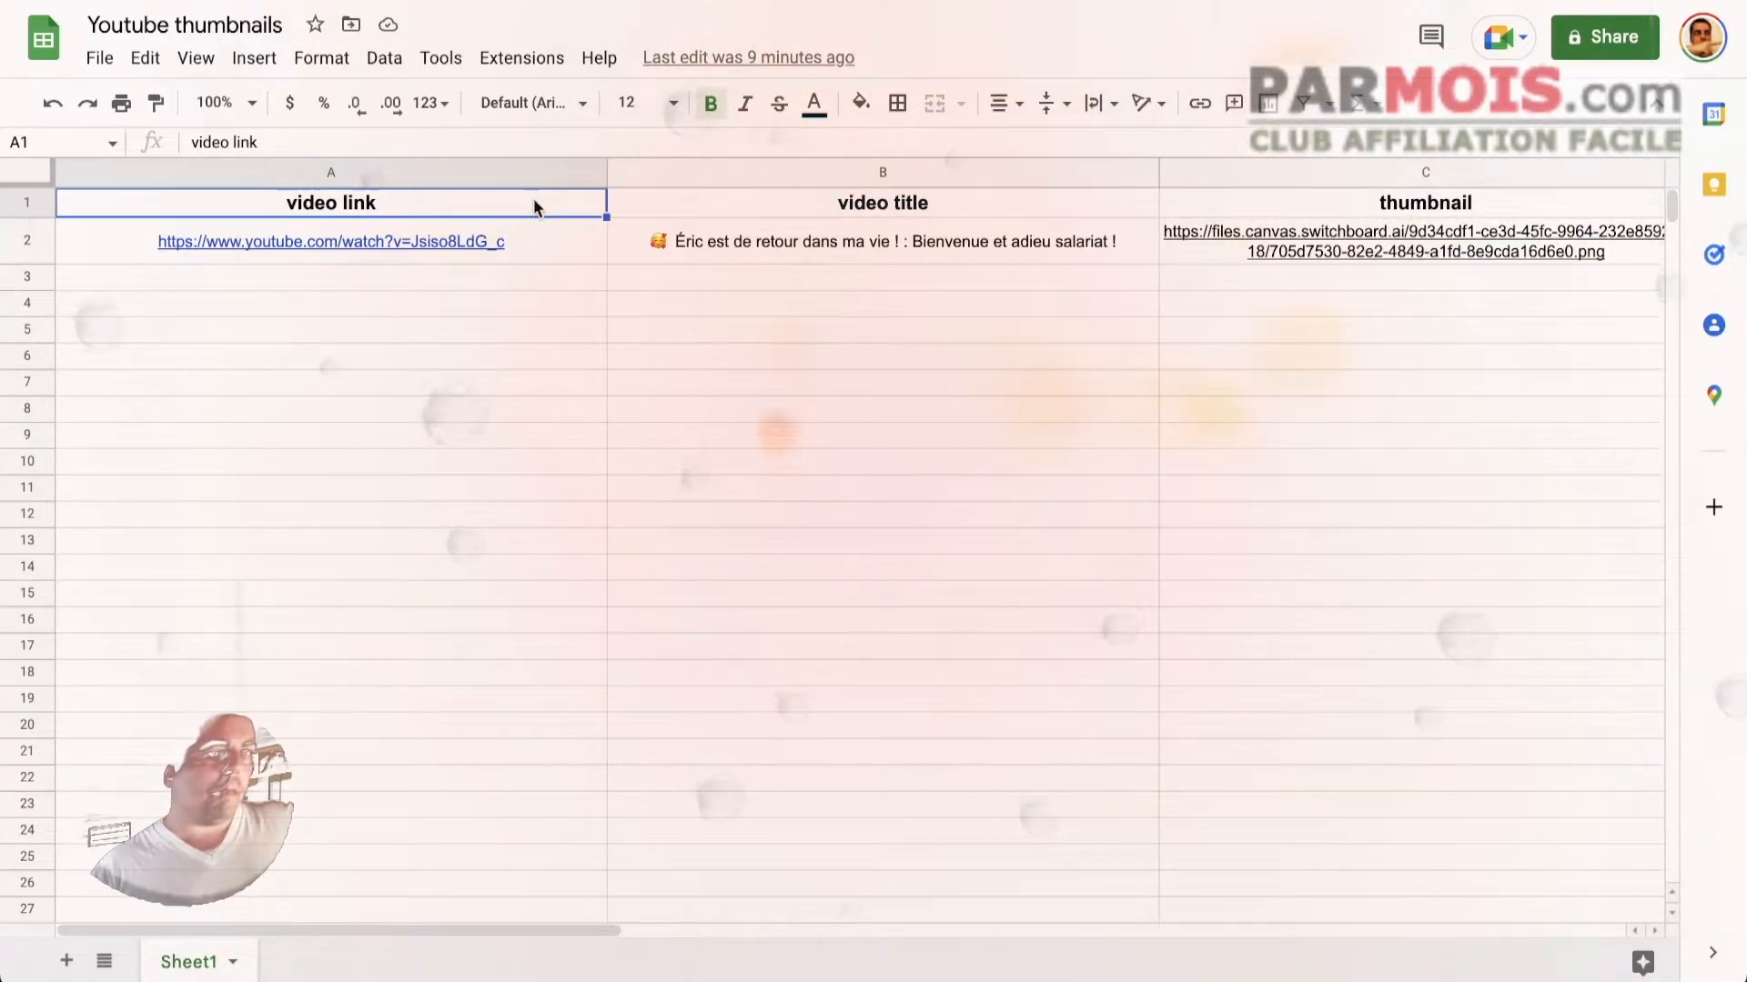
Step: Switch to the Youtube thumbnails spreadsheet and examine its video link, video title and thumbnail columns
mouse_move(111, 260)
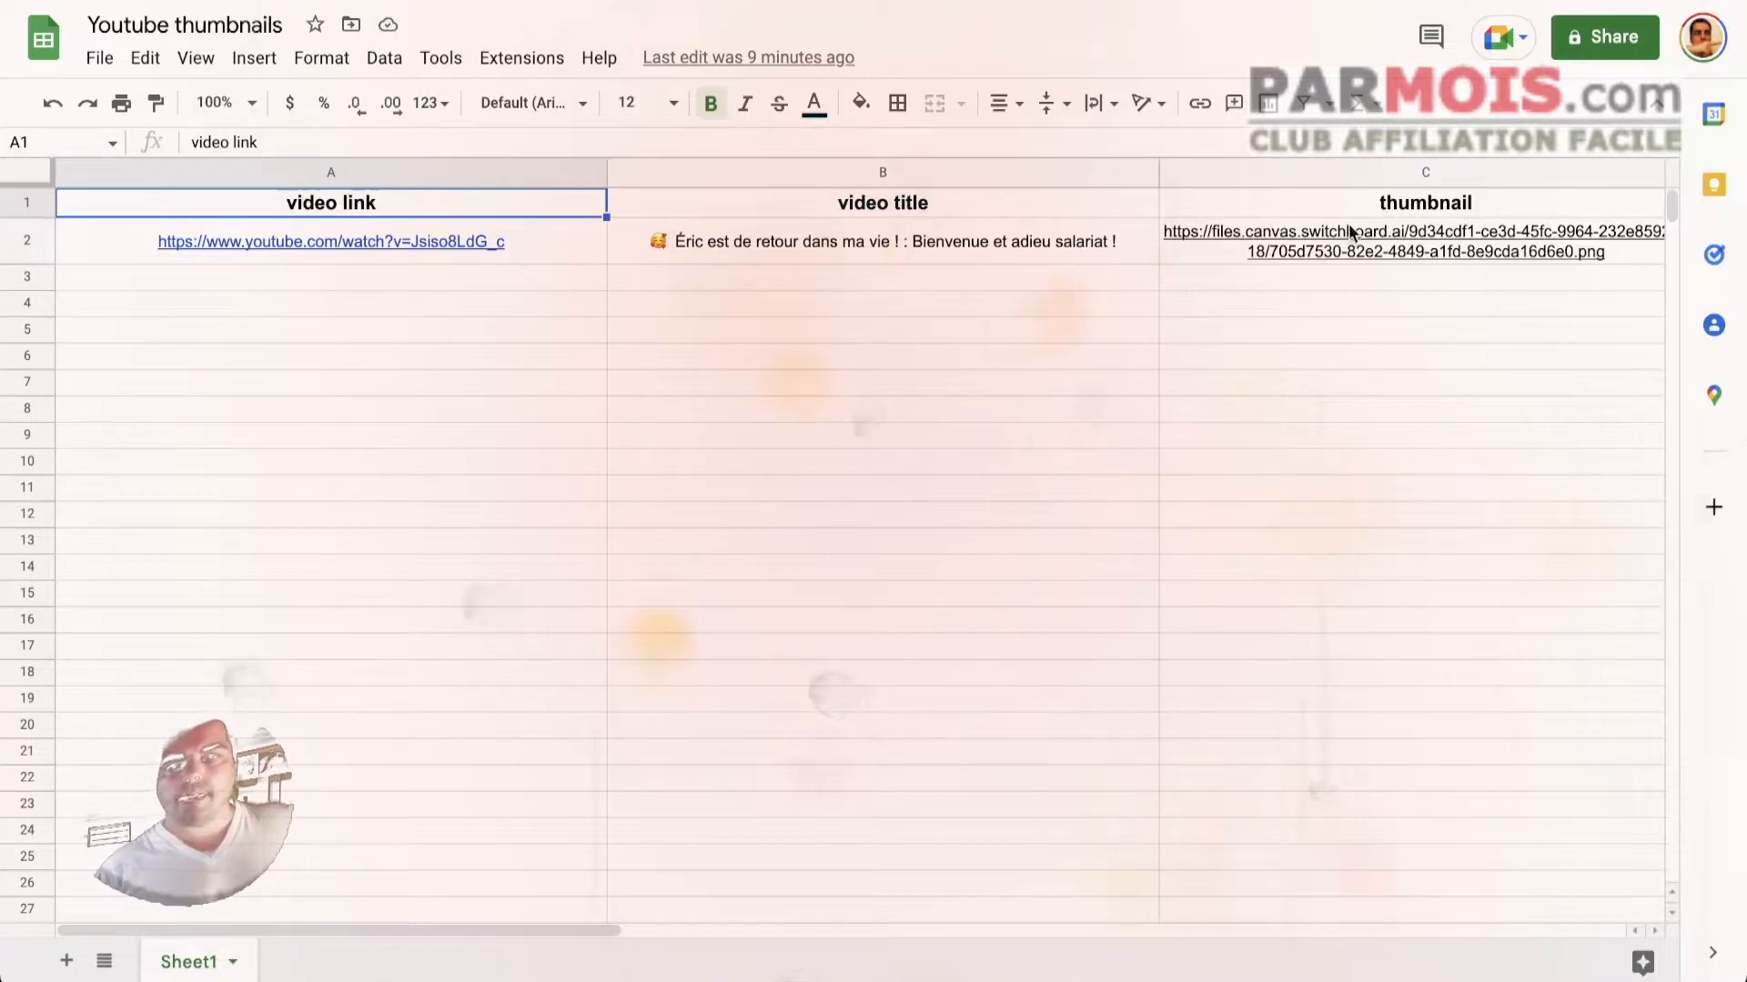
mouse_move(1400, 238)
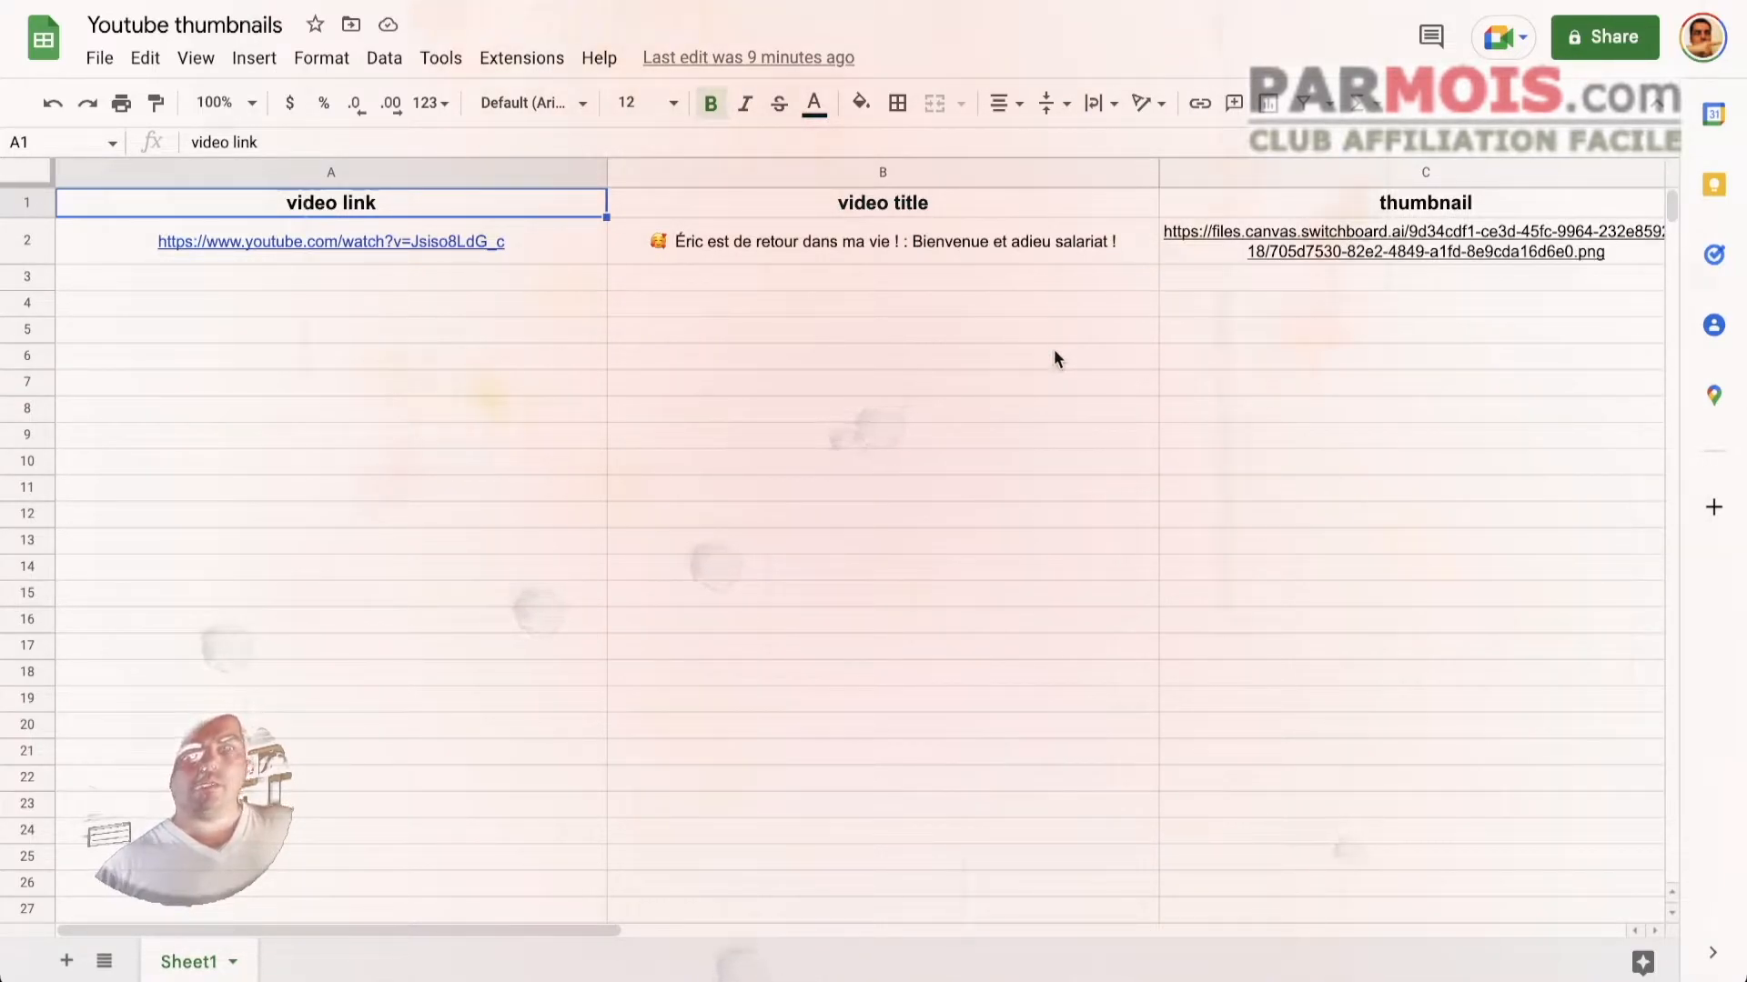
mouse_move(362, 249)
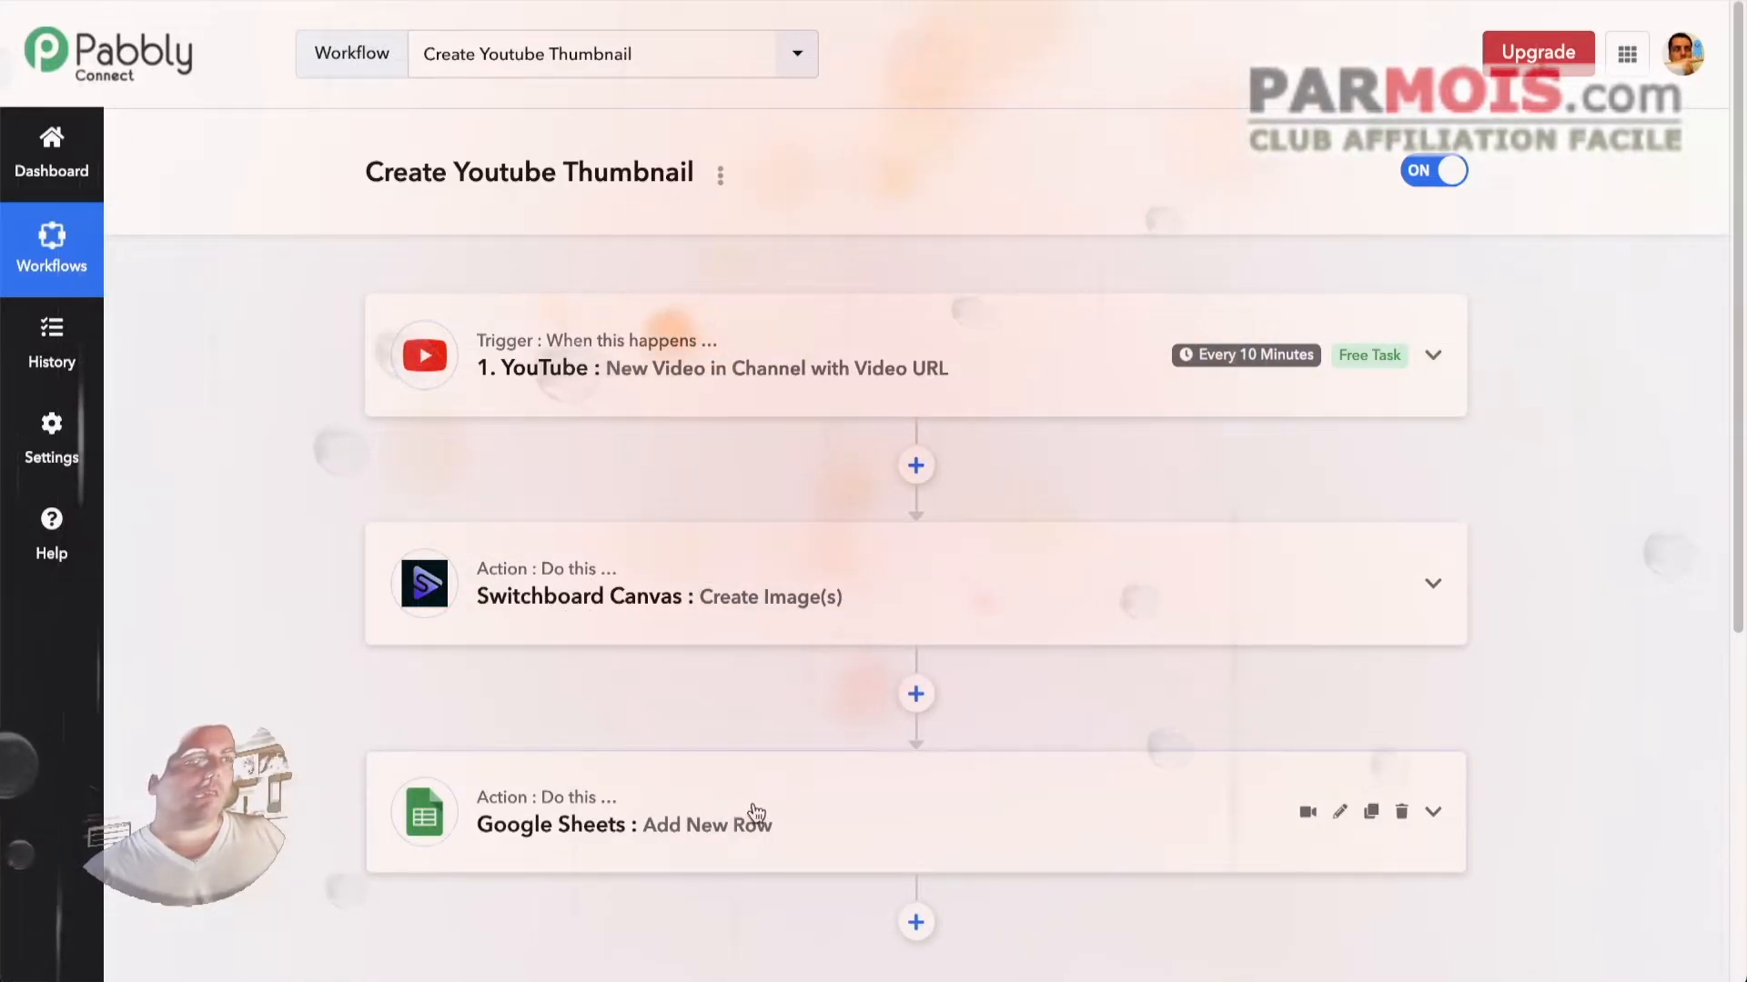
Step: Switch to the Create Youtube Thumbnail workflow in Pabbly Connect and review the YouTube trigger's app, event and channel settings
click(1435, 358)
scroll(291, 378, down, 1)
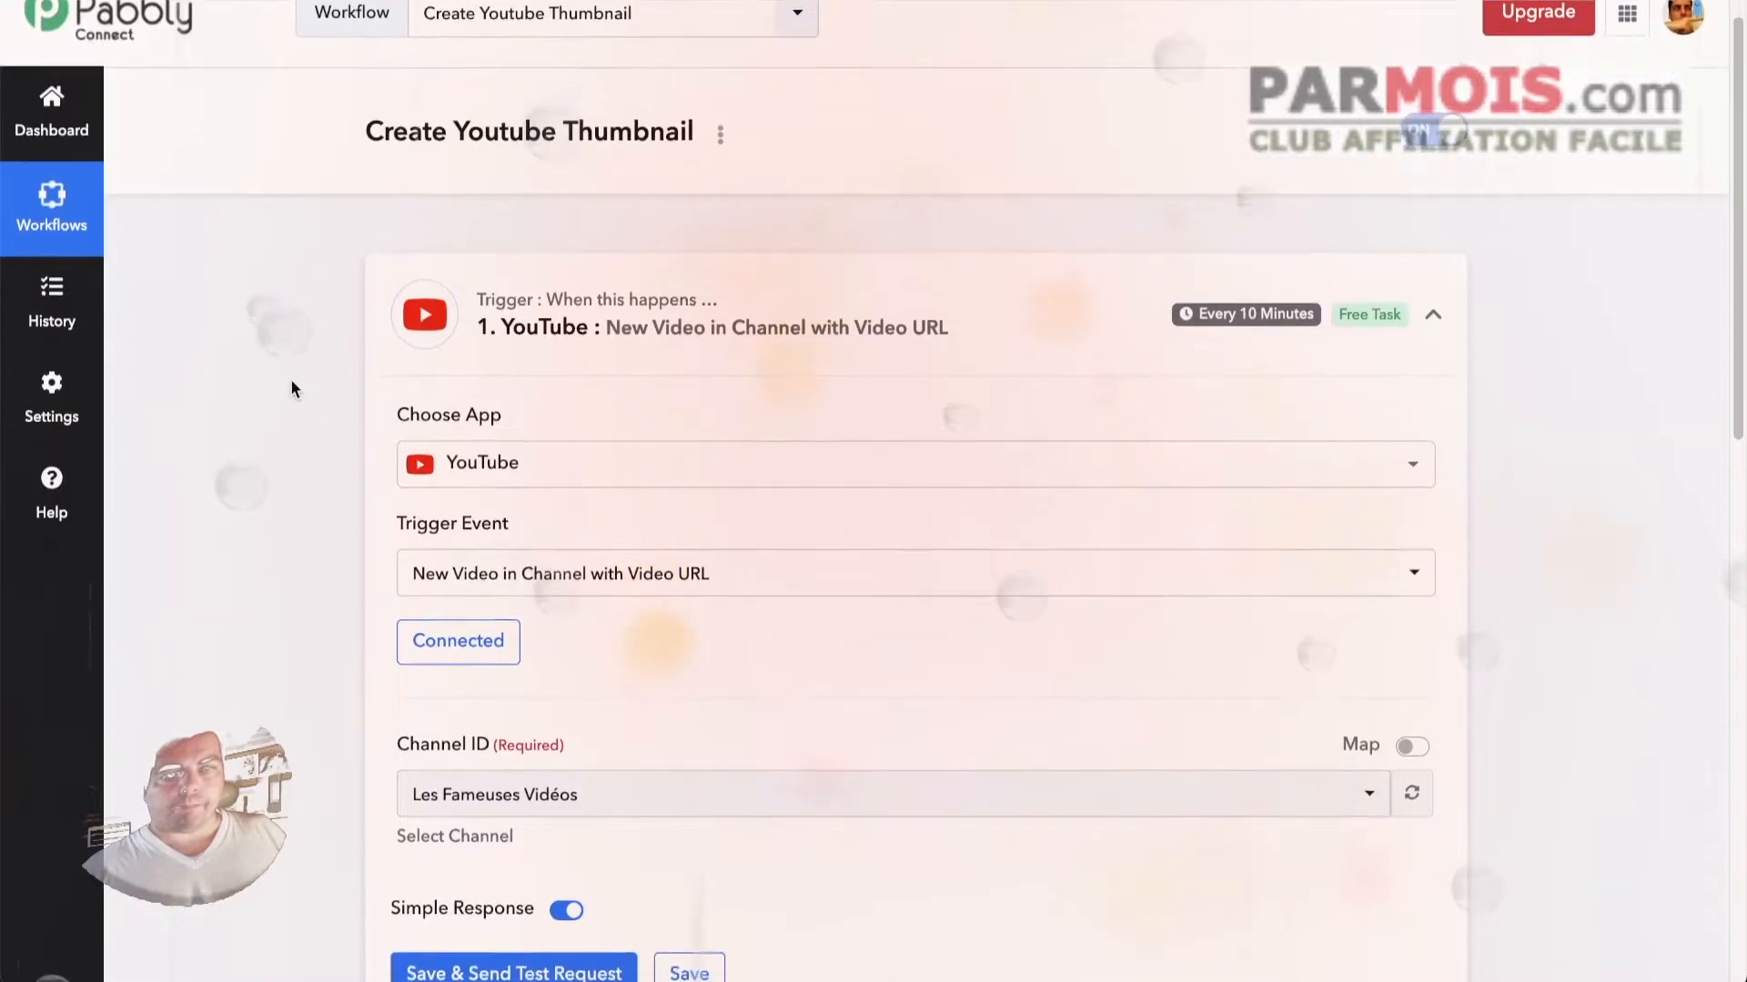
scroll(291, 388, down, 3)
scroll(314, 417, down, 1)
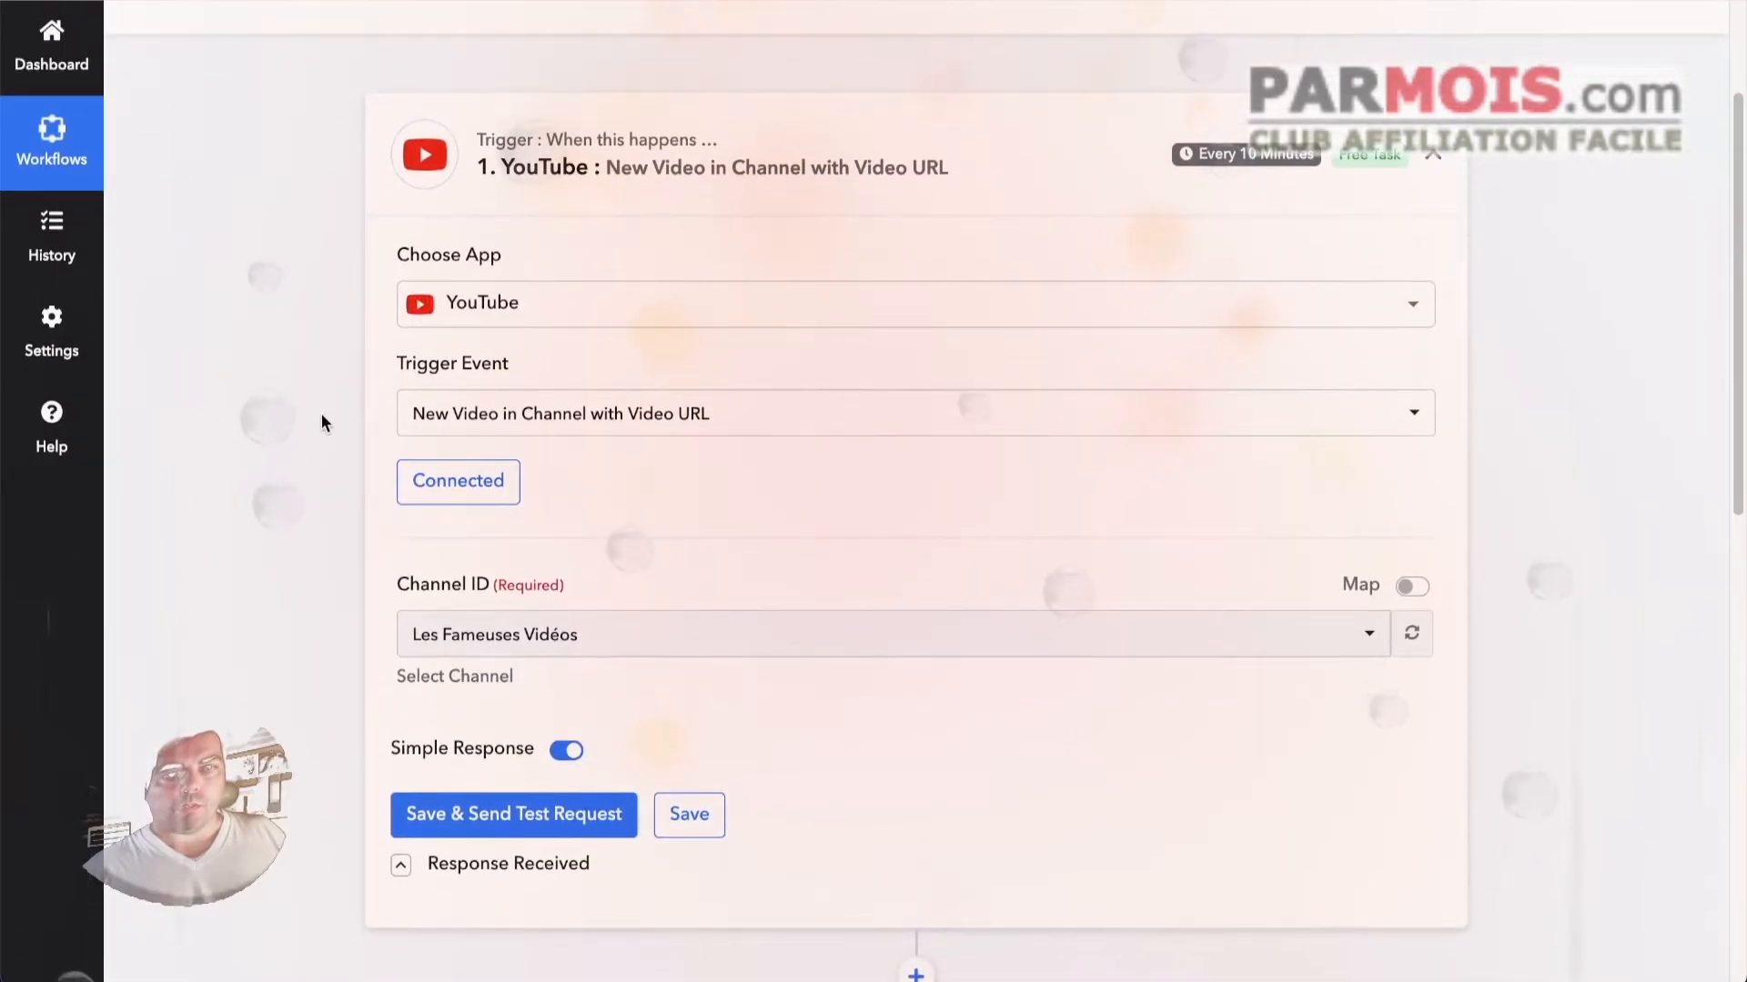
scroll(263, 635, down, 1)
Step: Expand the YouTube trigger's received response and examine the video's title, description, thumbnail and URL fields
click(406, 853)
scroll(324, 609, down, 5)
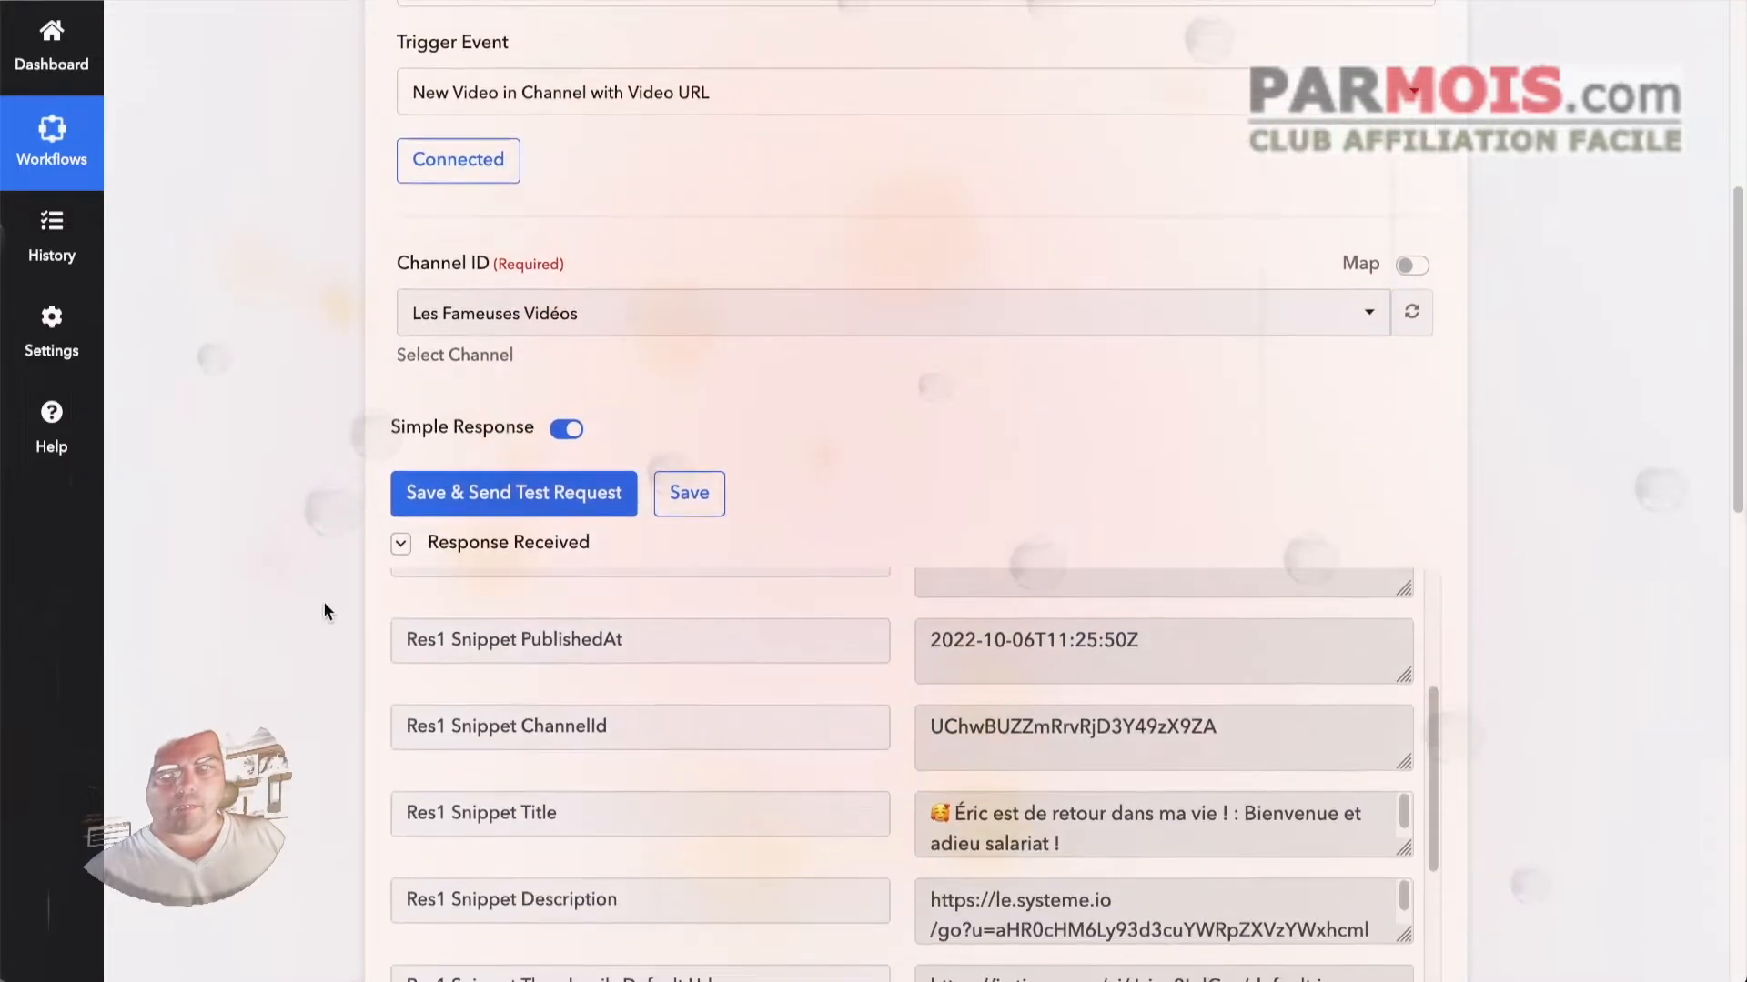
scroll(324, 604, down, 3)
scroll(336, 600, down, 2)
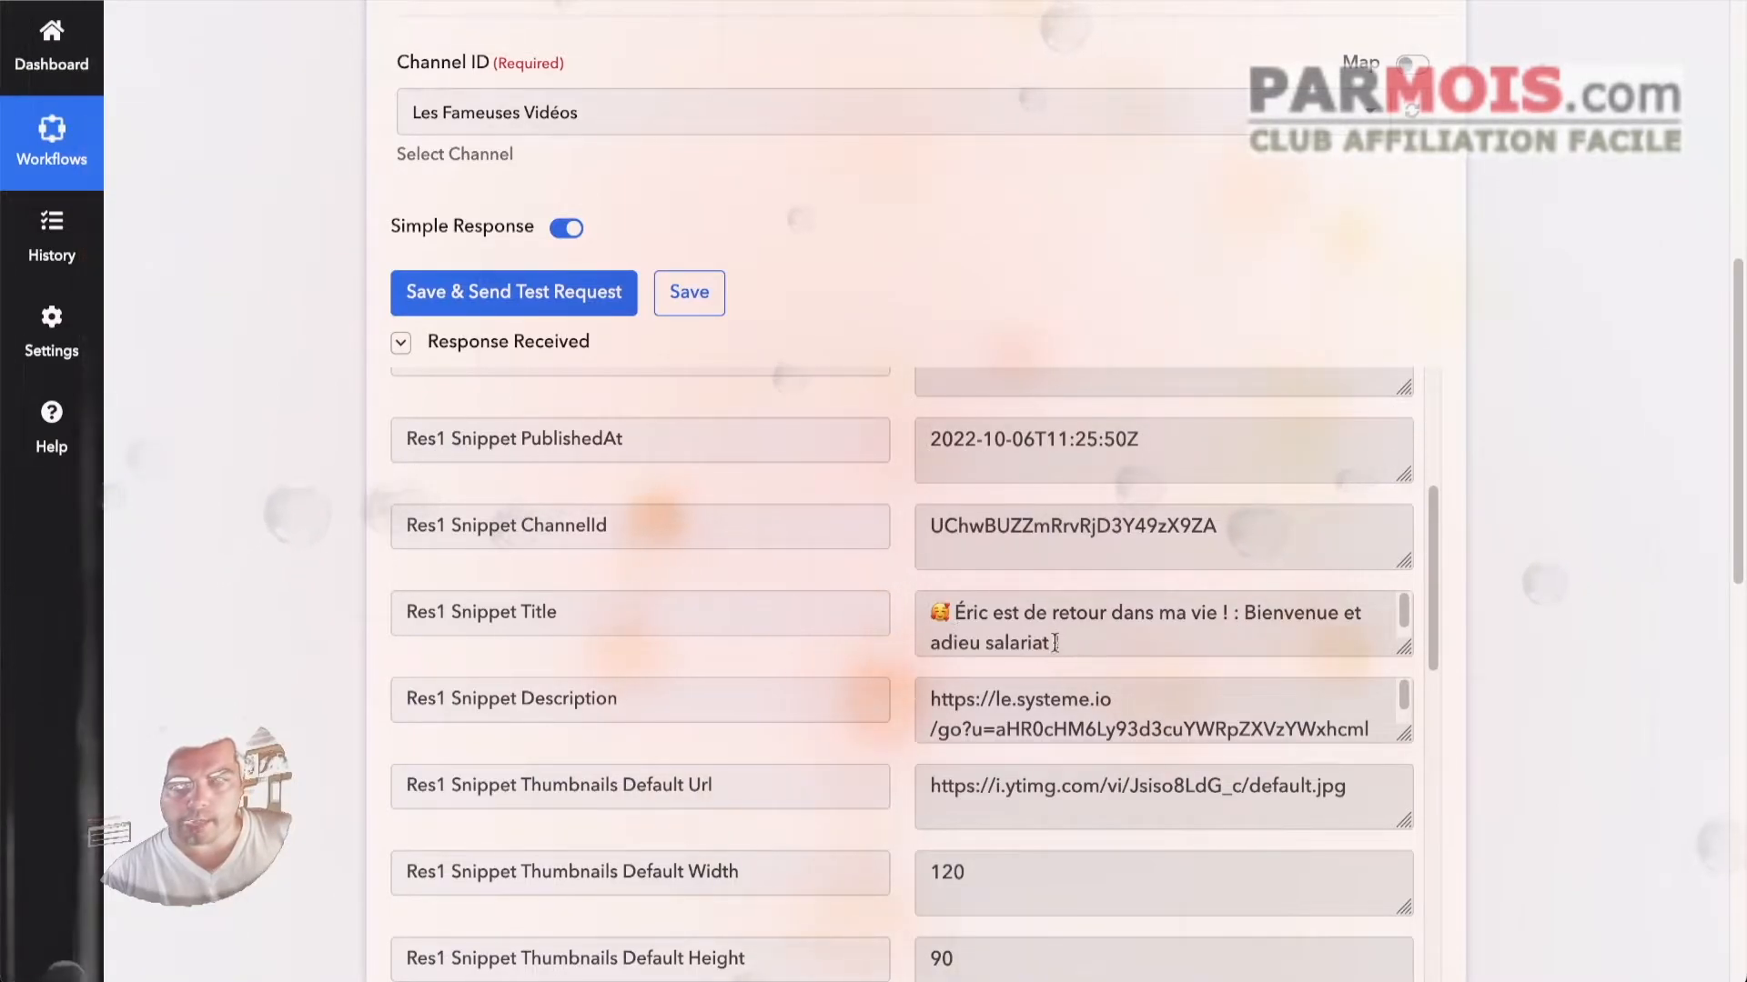
scroll(718, 536, down, 3)
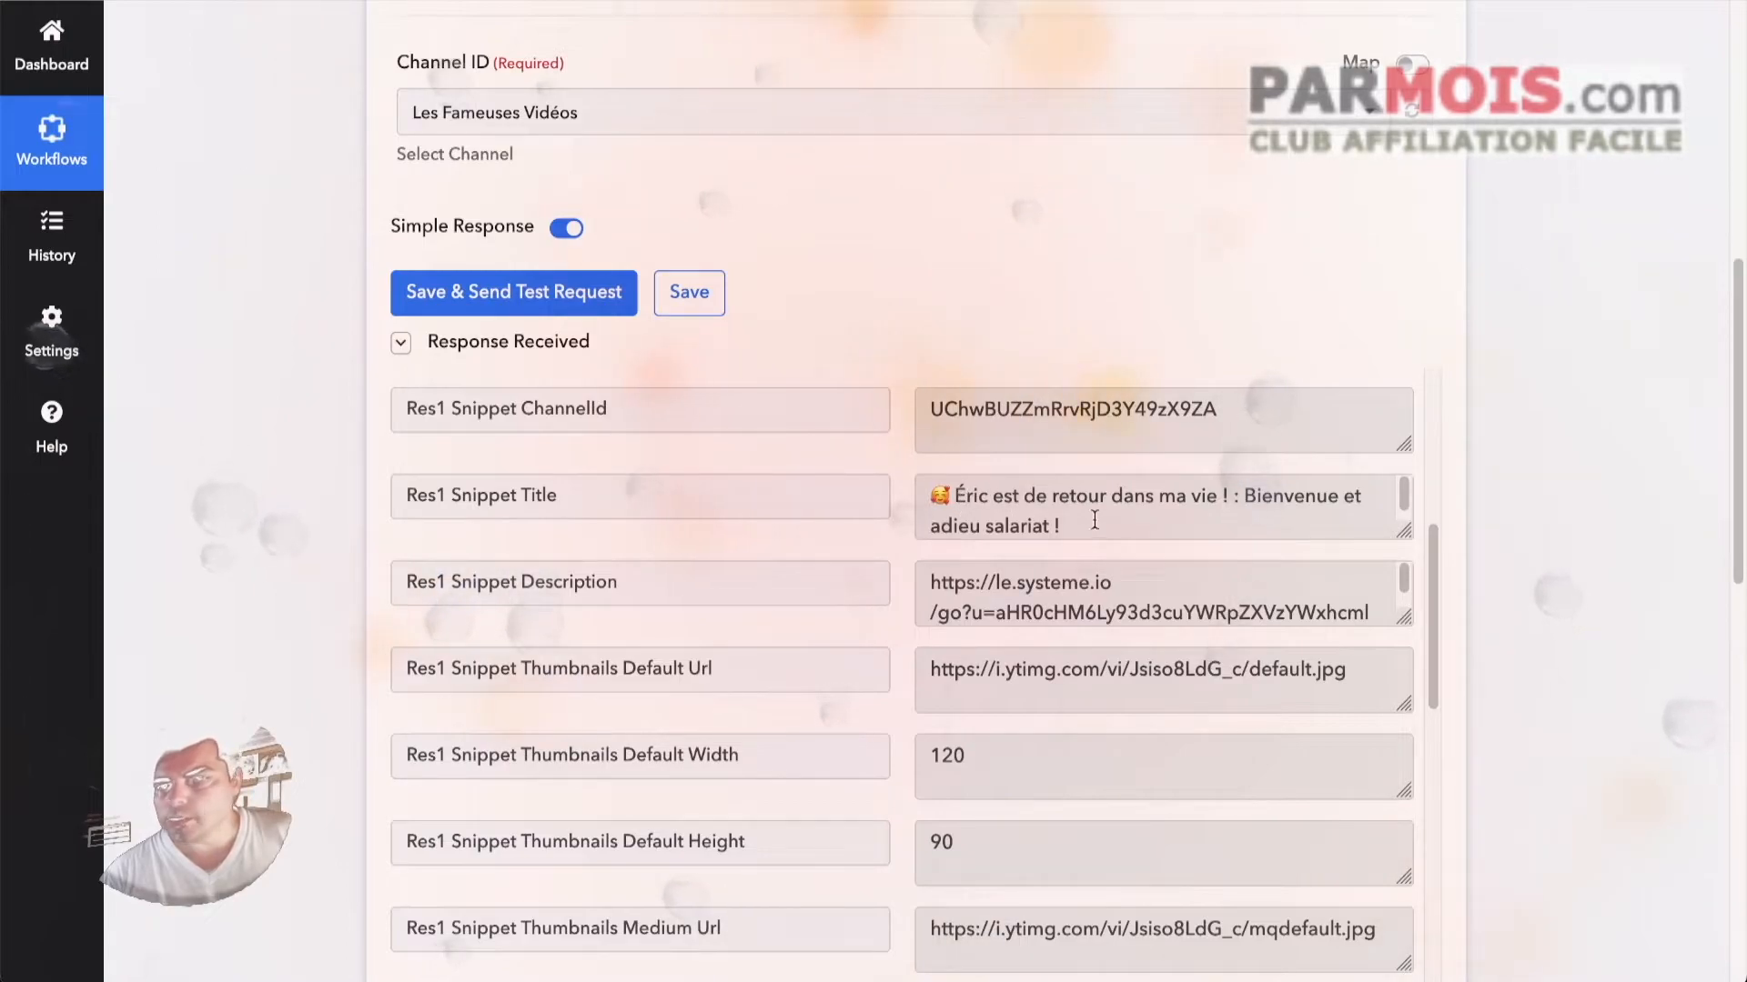
scroll(509, 570, down, 4)
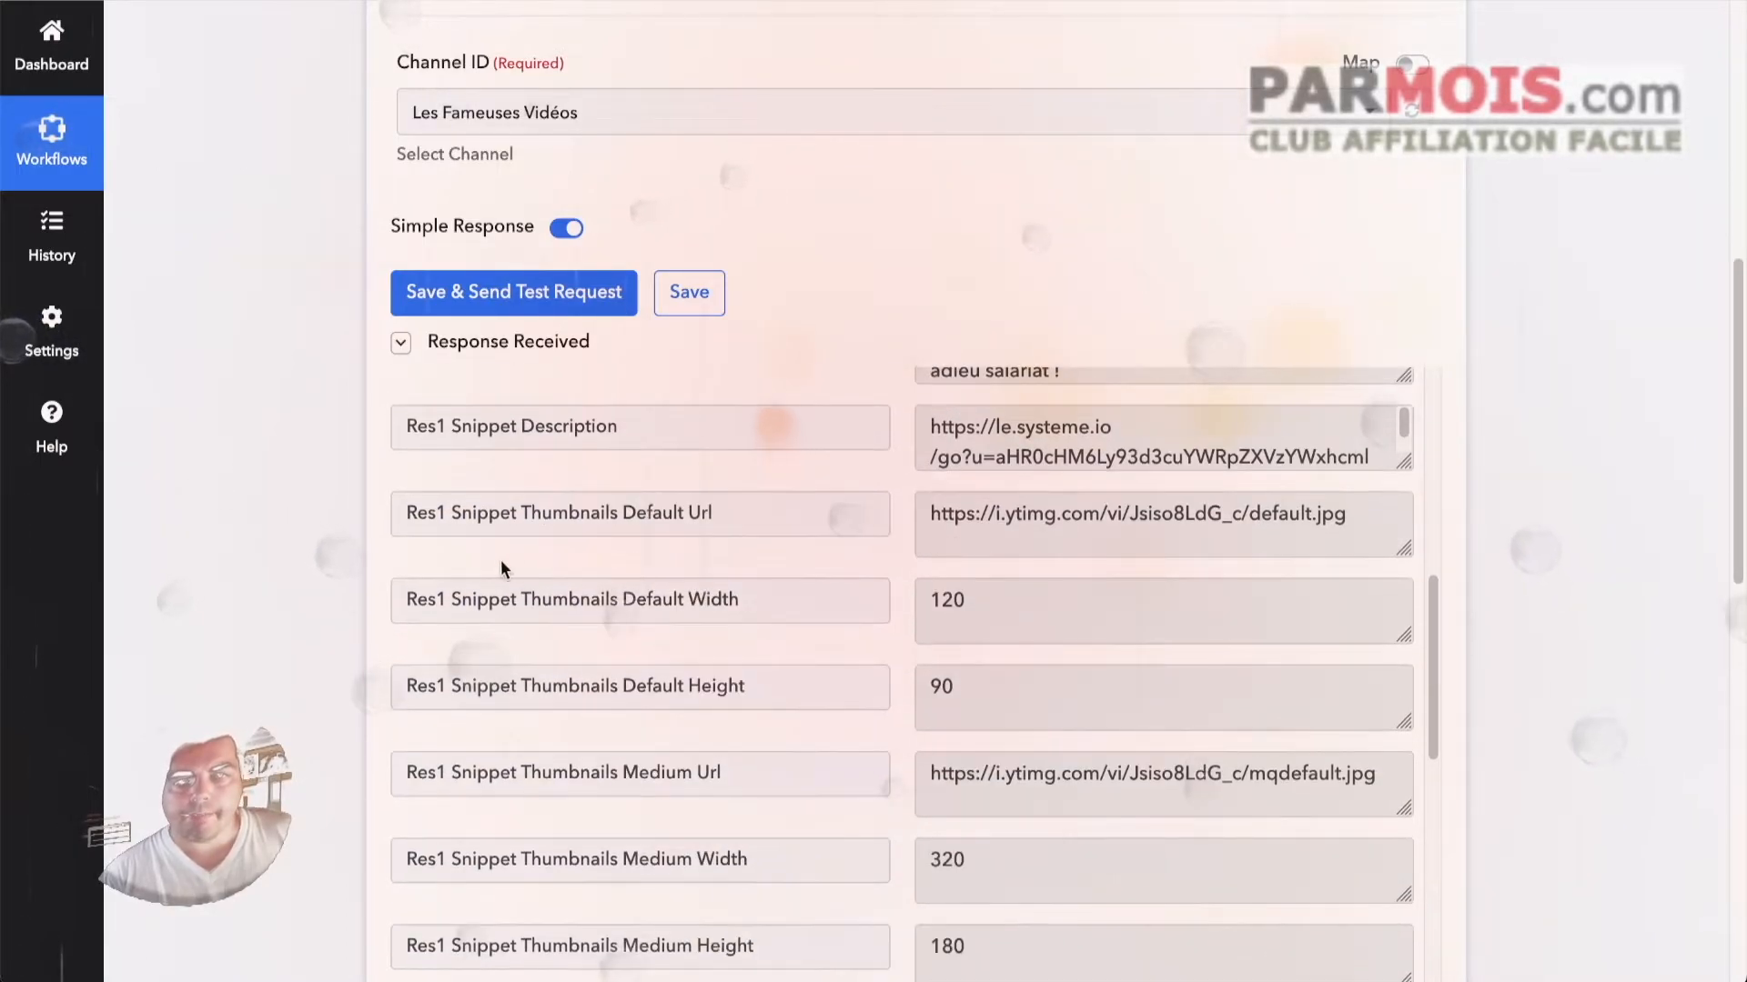
scroll(503, 569, down, 10)
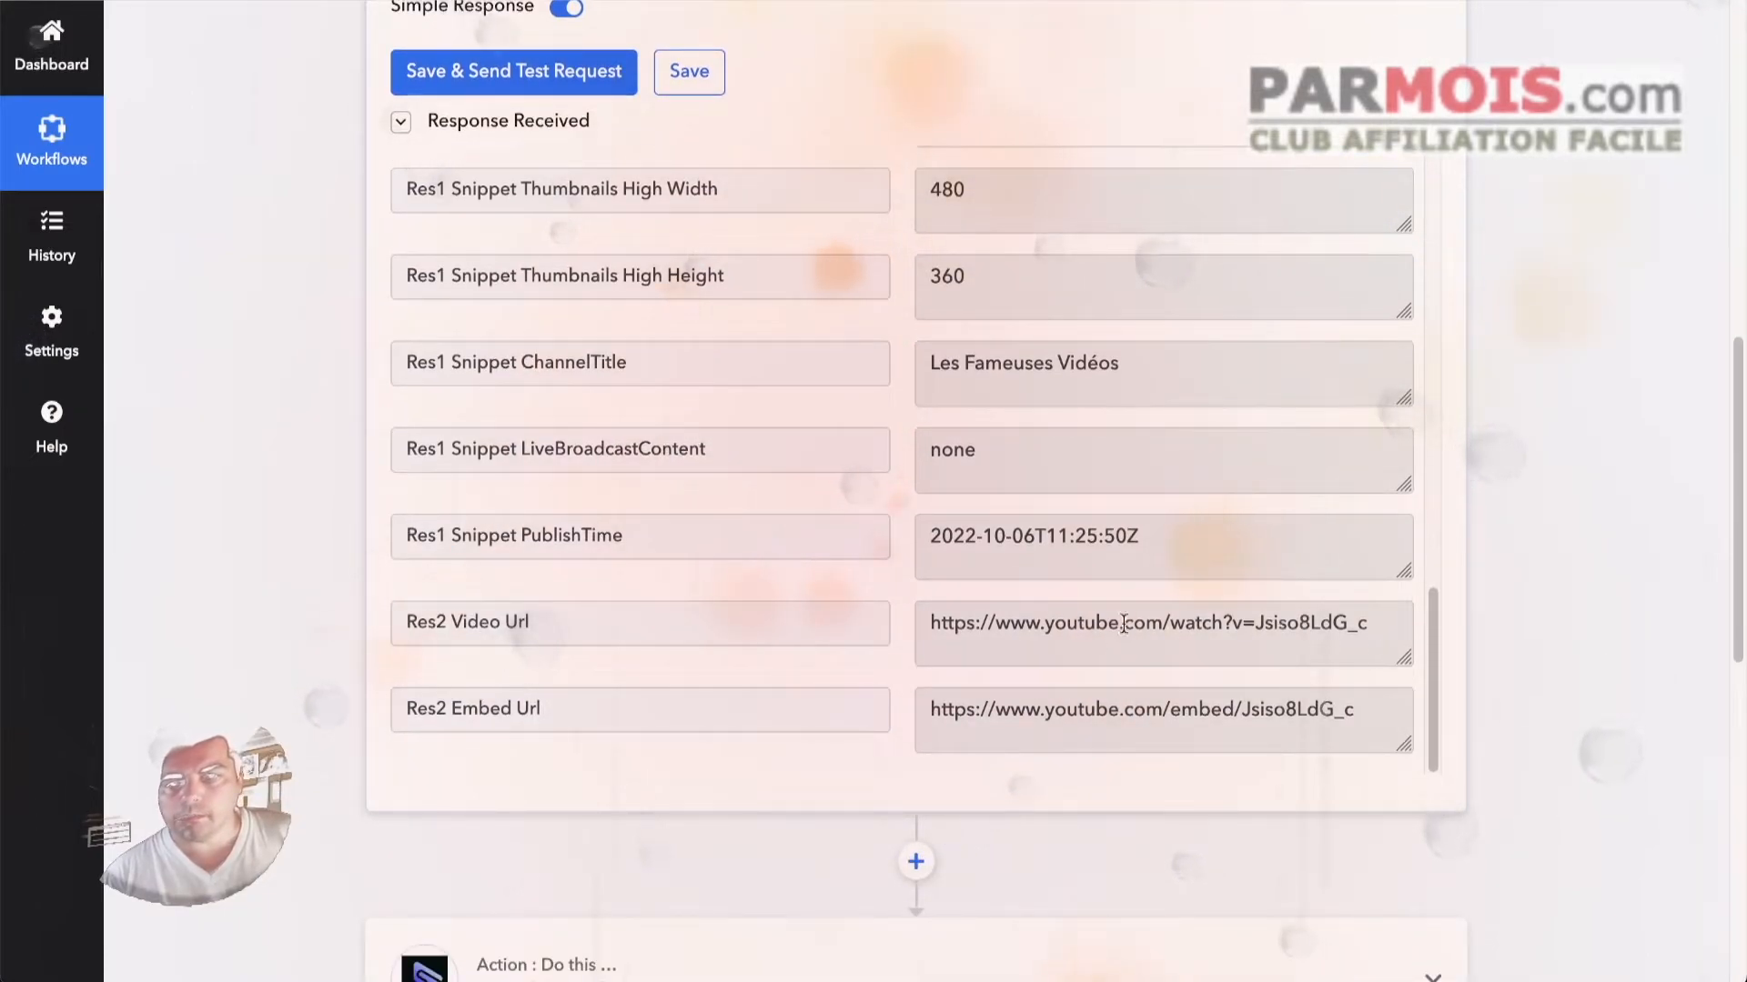
scroll(326, 496, down, 2)
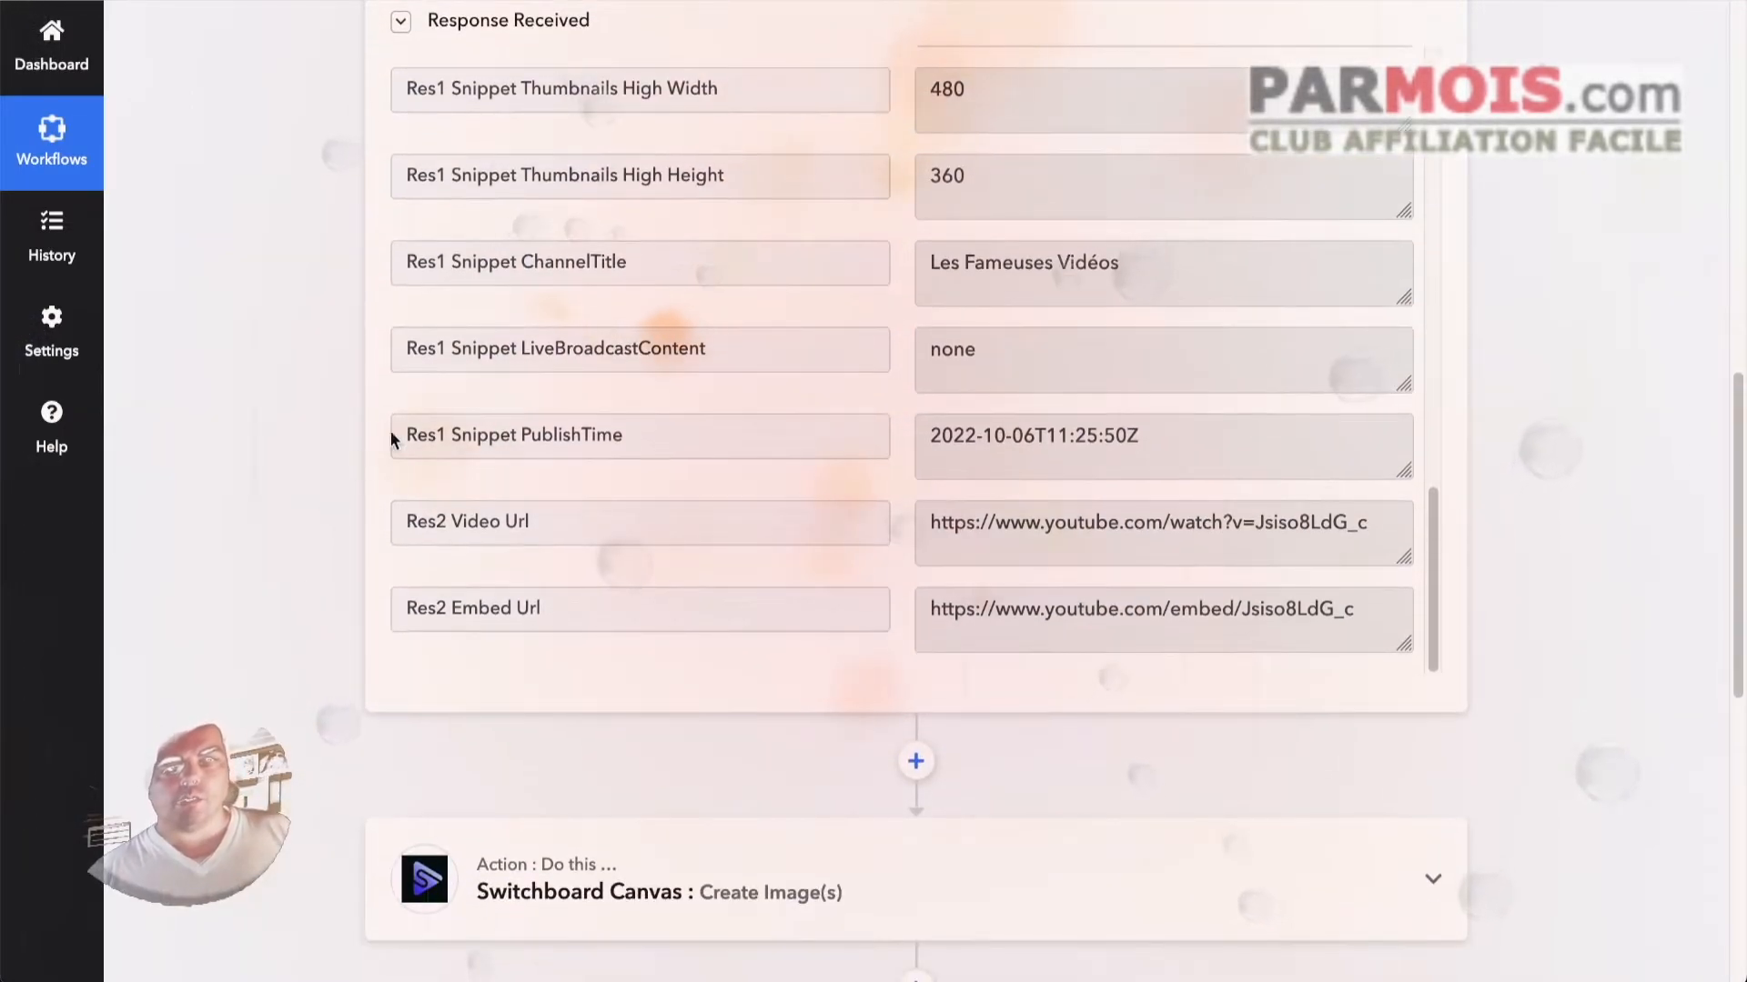
scroll(292, 432, up, 2)
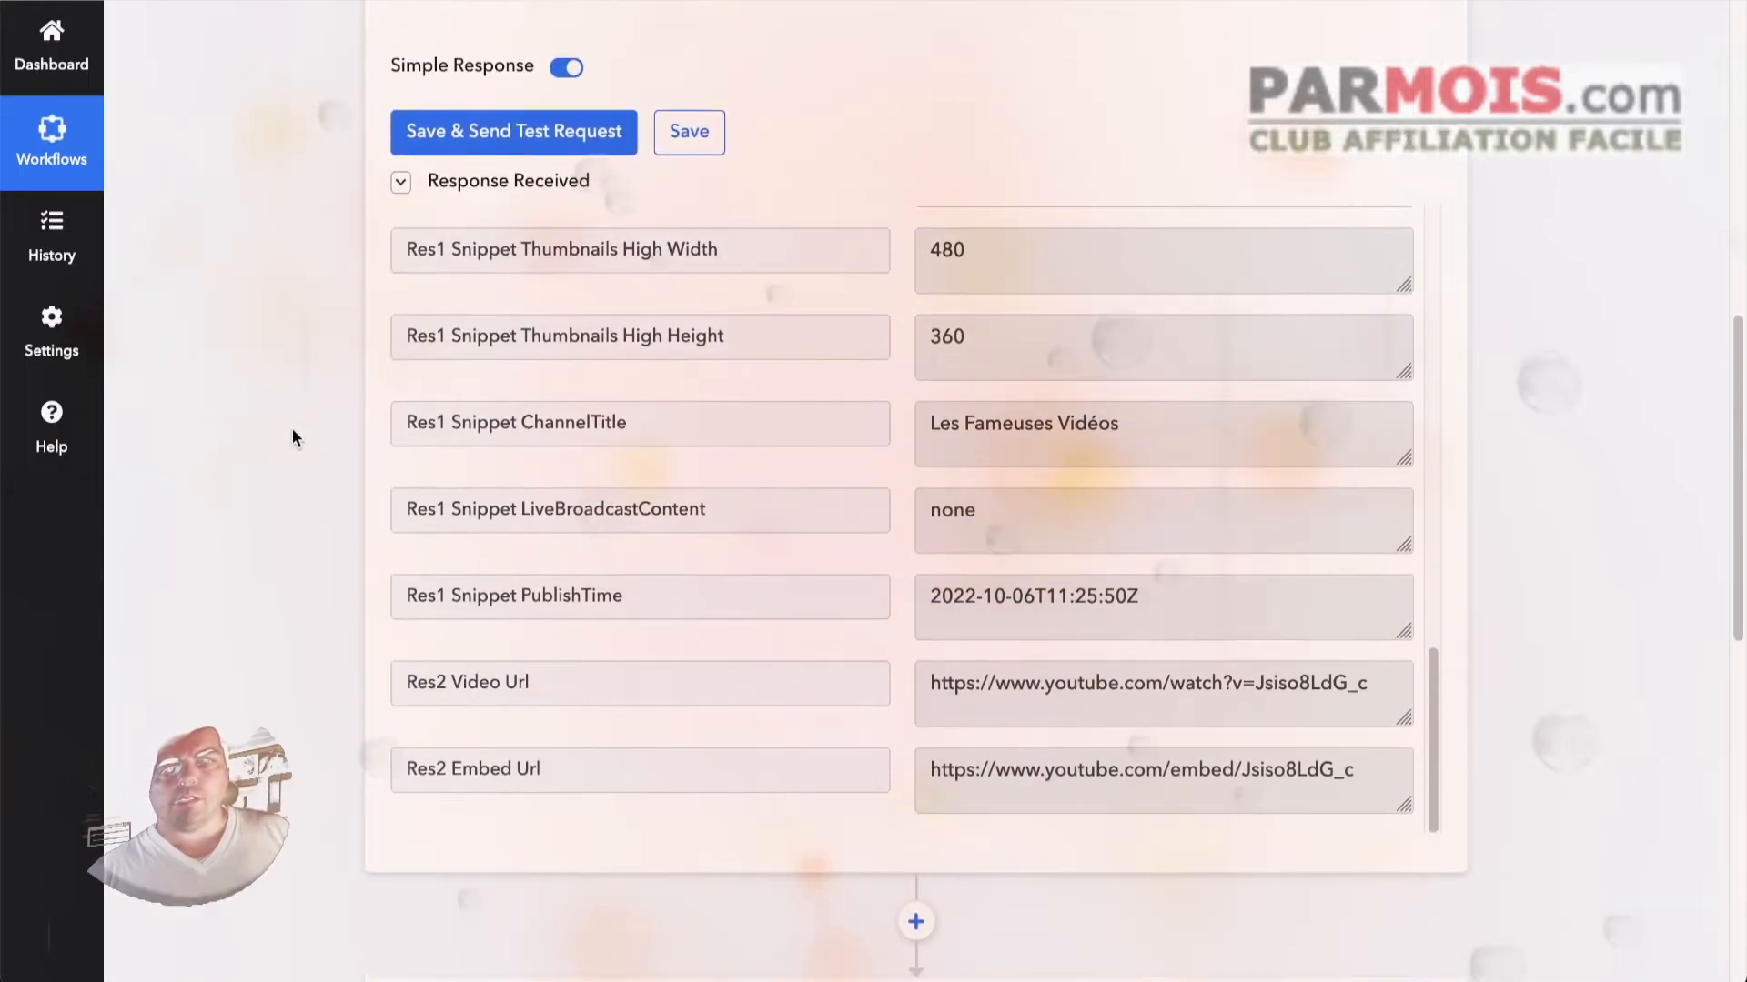
scroll(293, 428, up, 5)
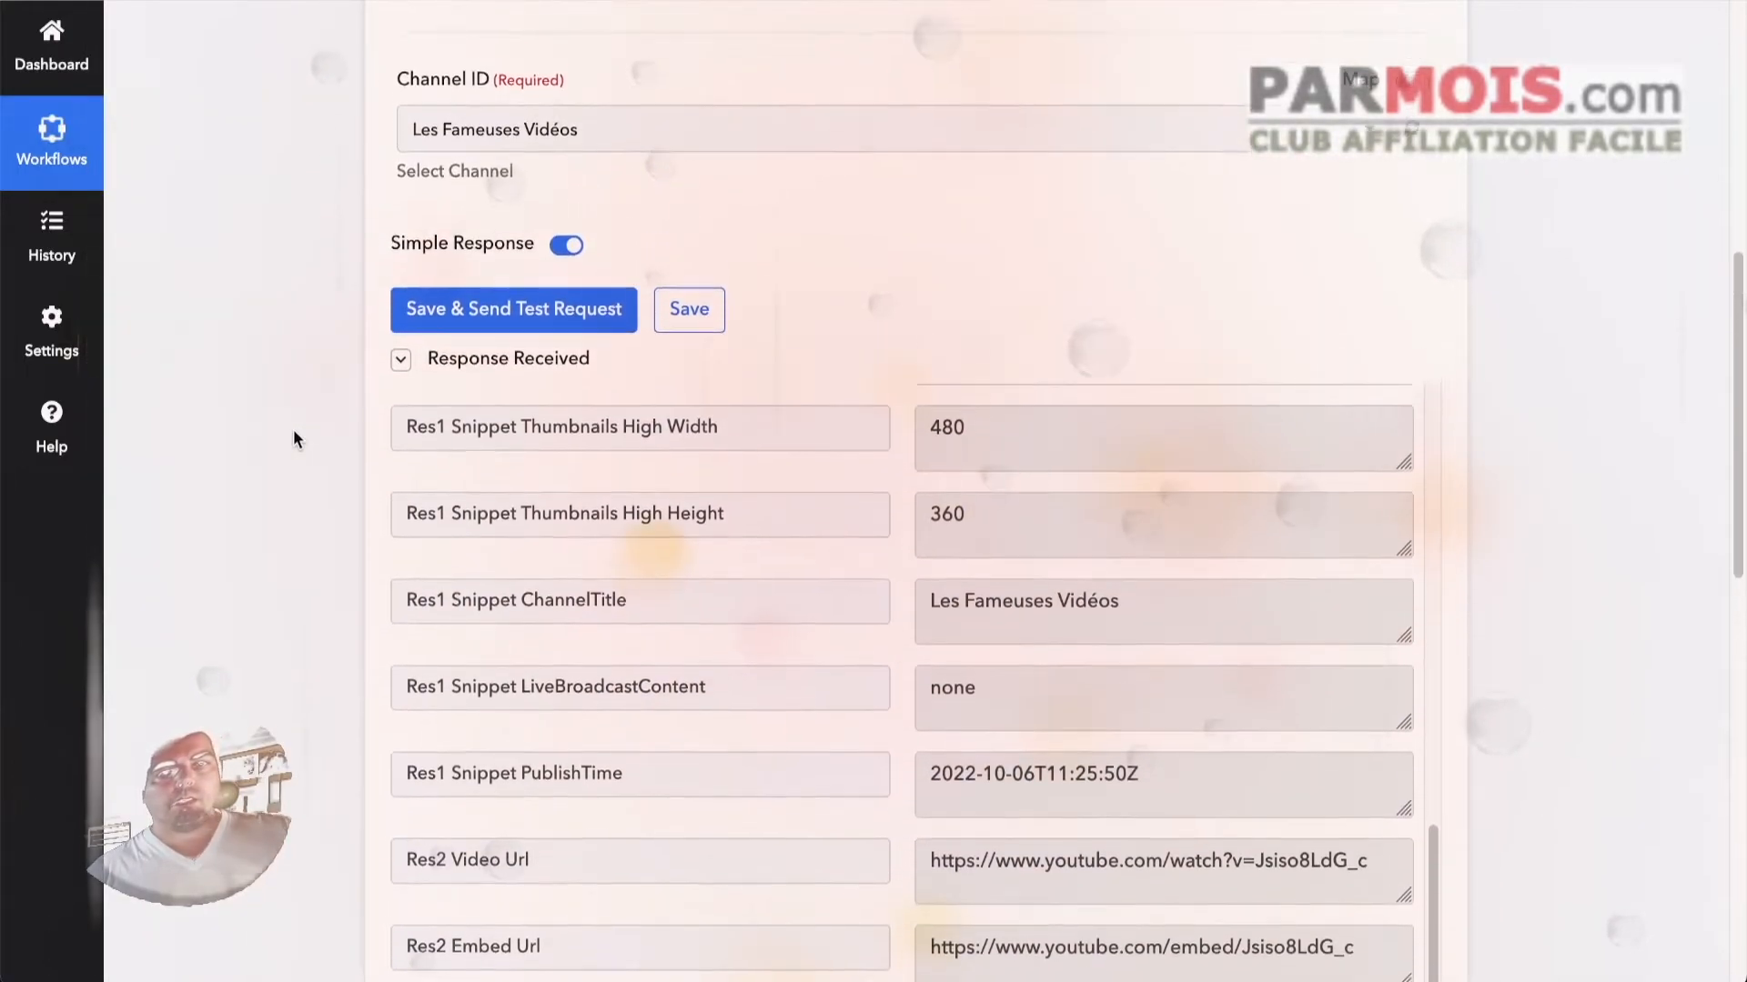
scroll(293, 430, up, 3)
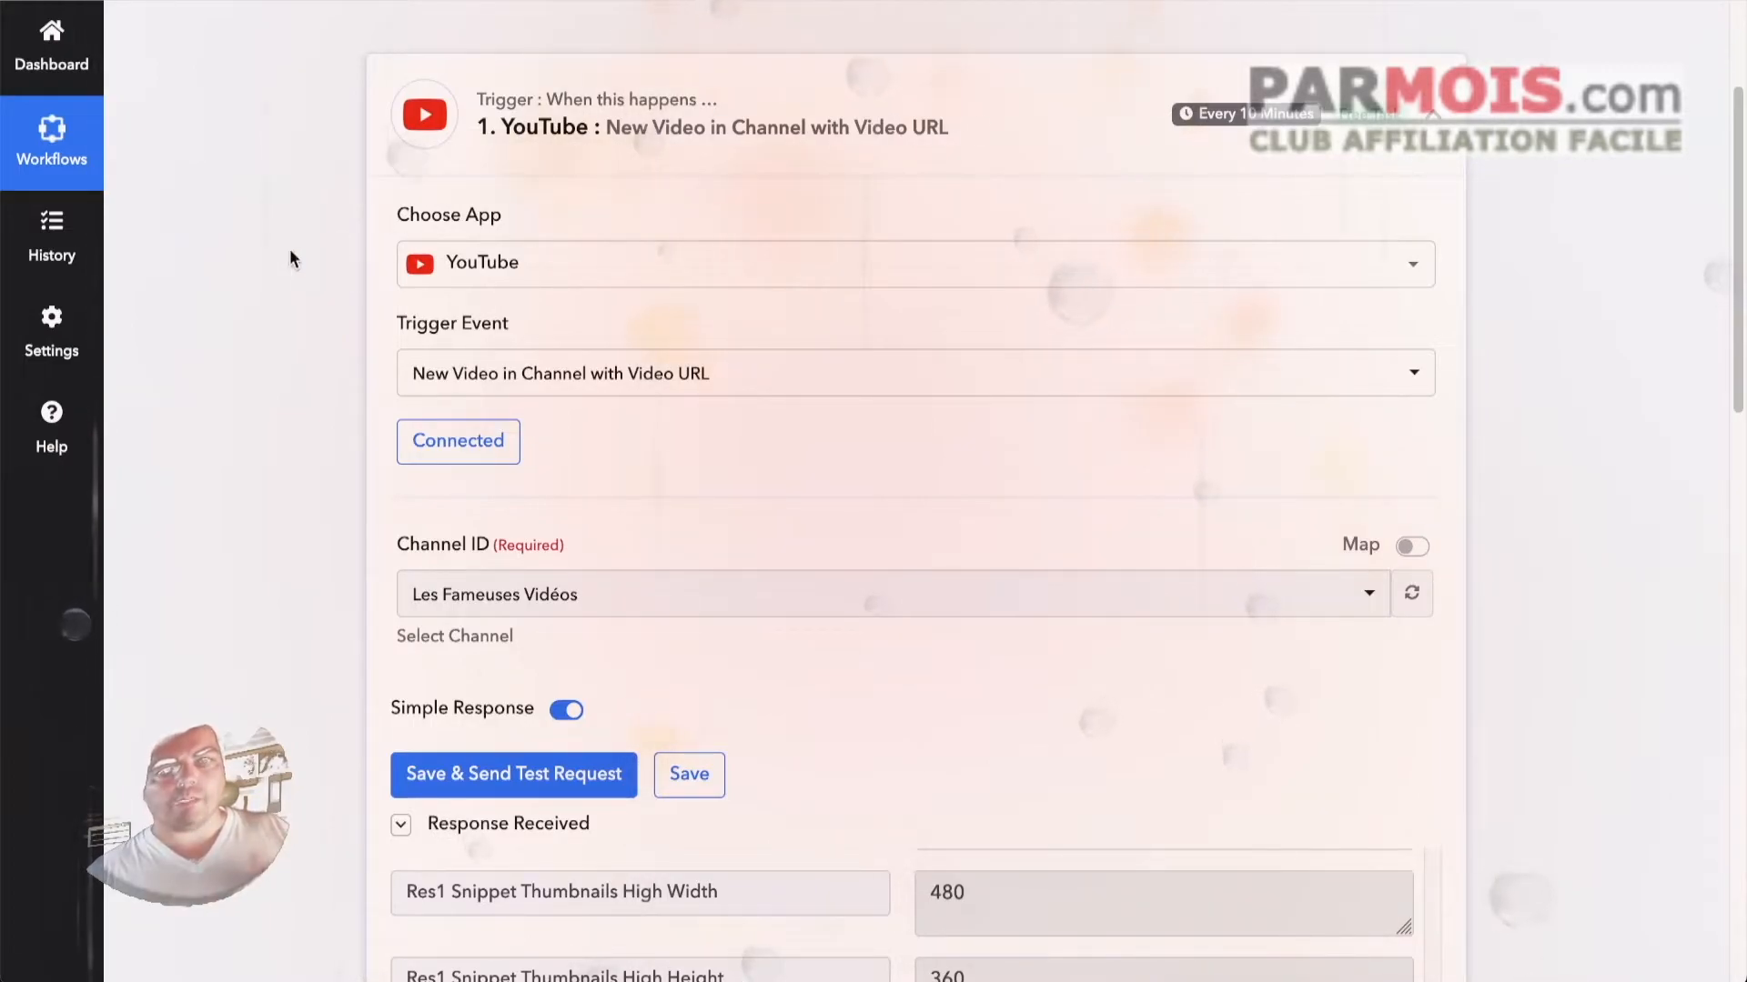
Step: Expand the Switchboard Canvas Create Image(s) action and review its template, width and height settings
scroll(177, 303, down, 10)
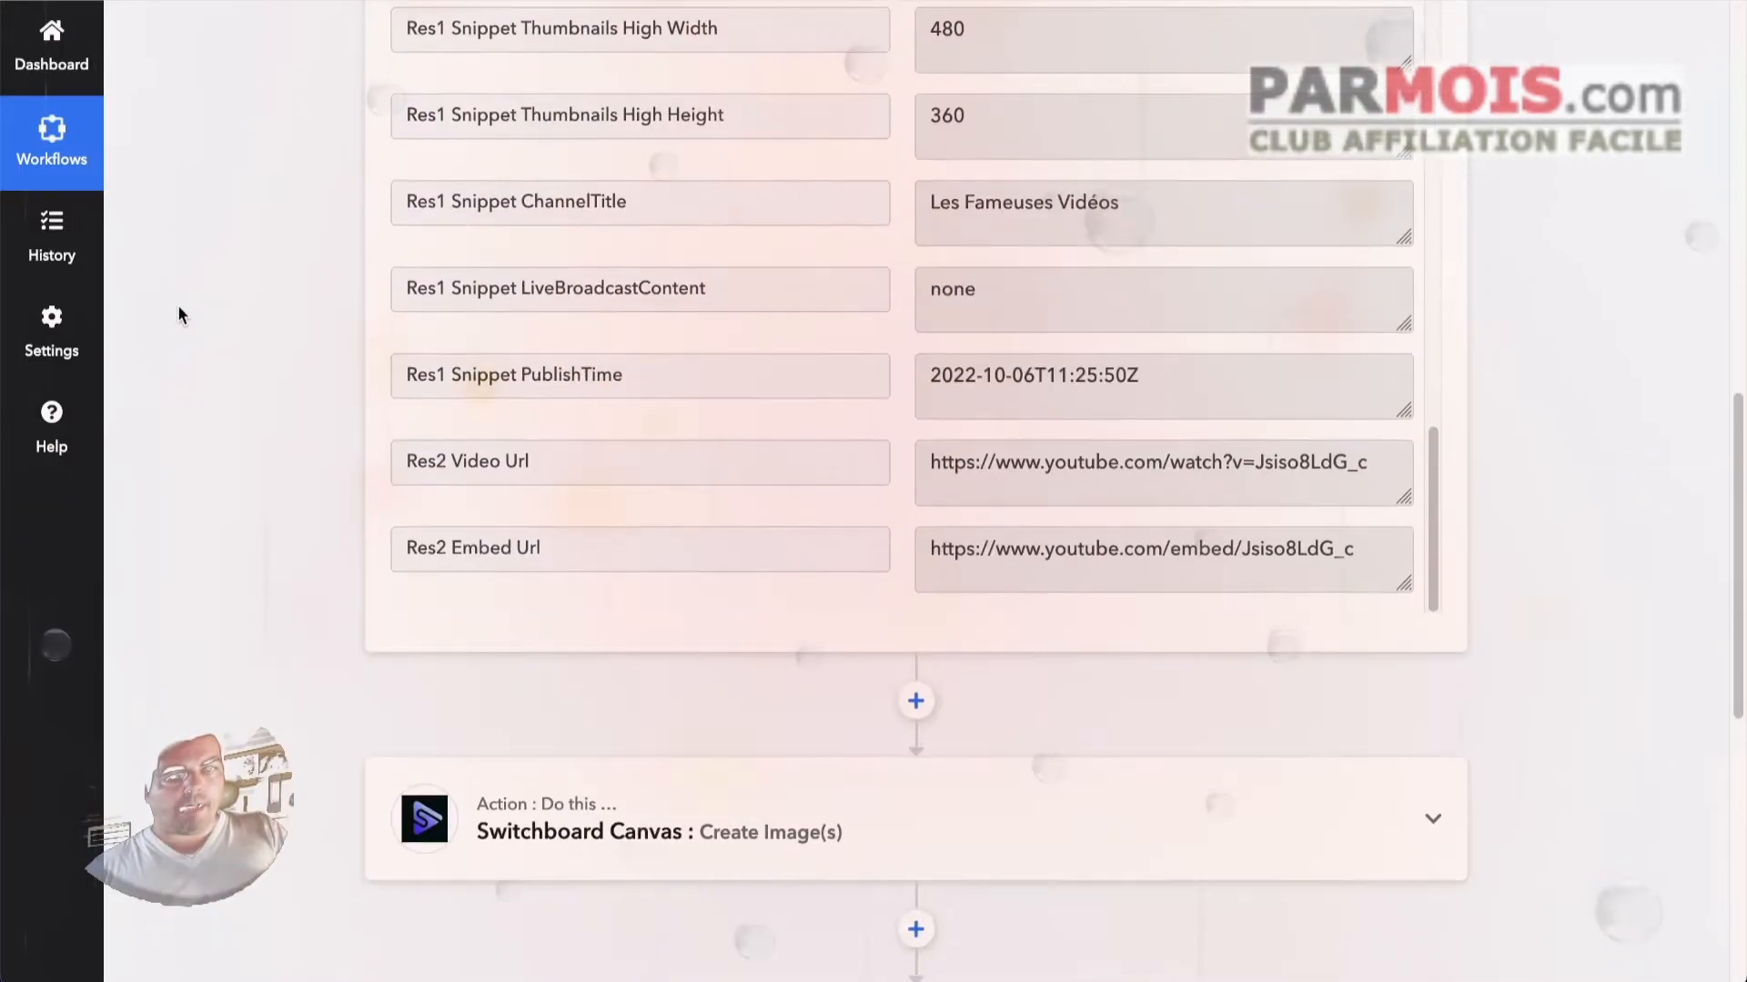
scroll(179, 311, down, 5)
click(917, 391)
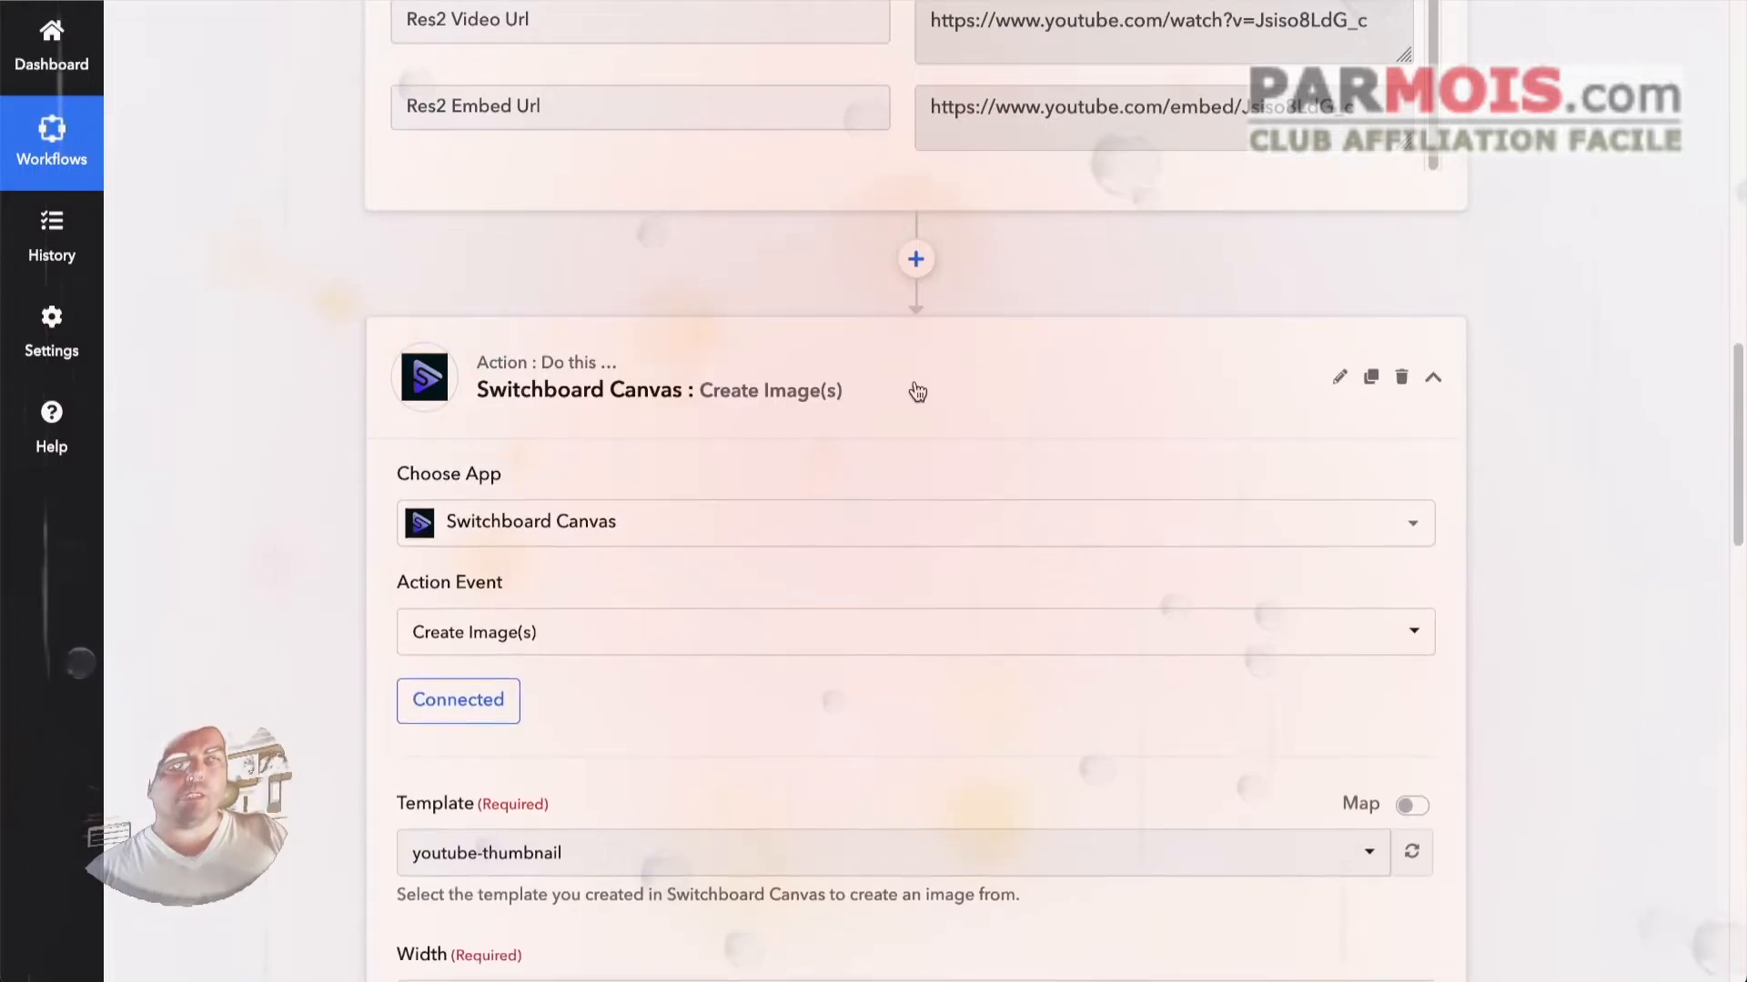
scroll(303, 418, down, 2)
scroll(329, 444, down, 3)
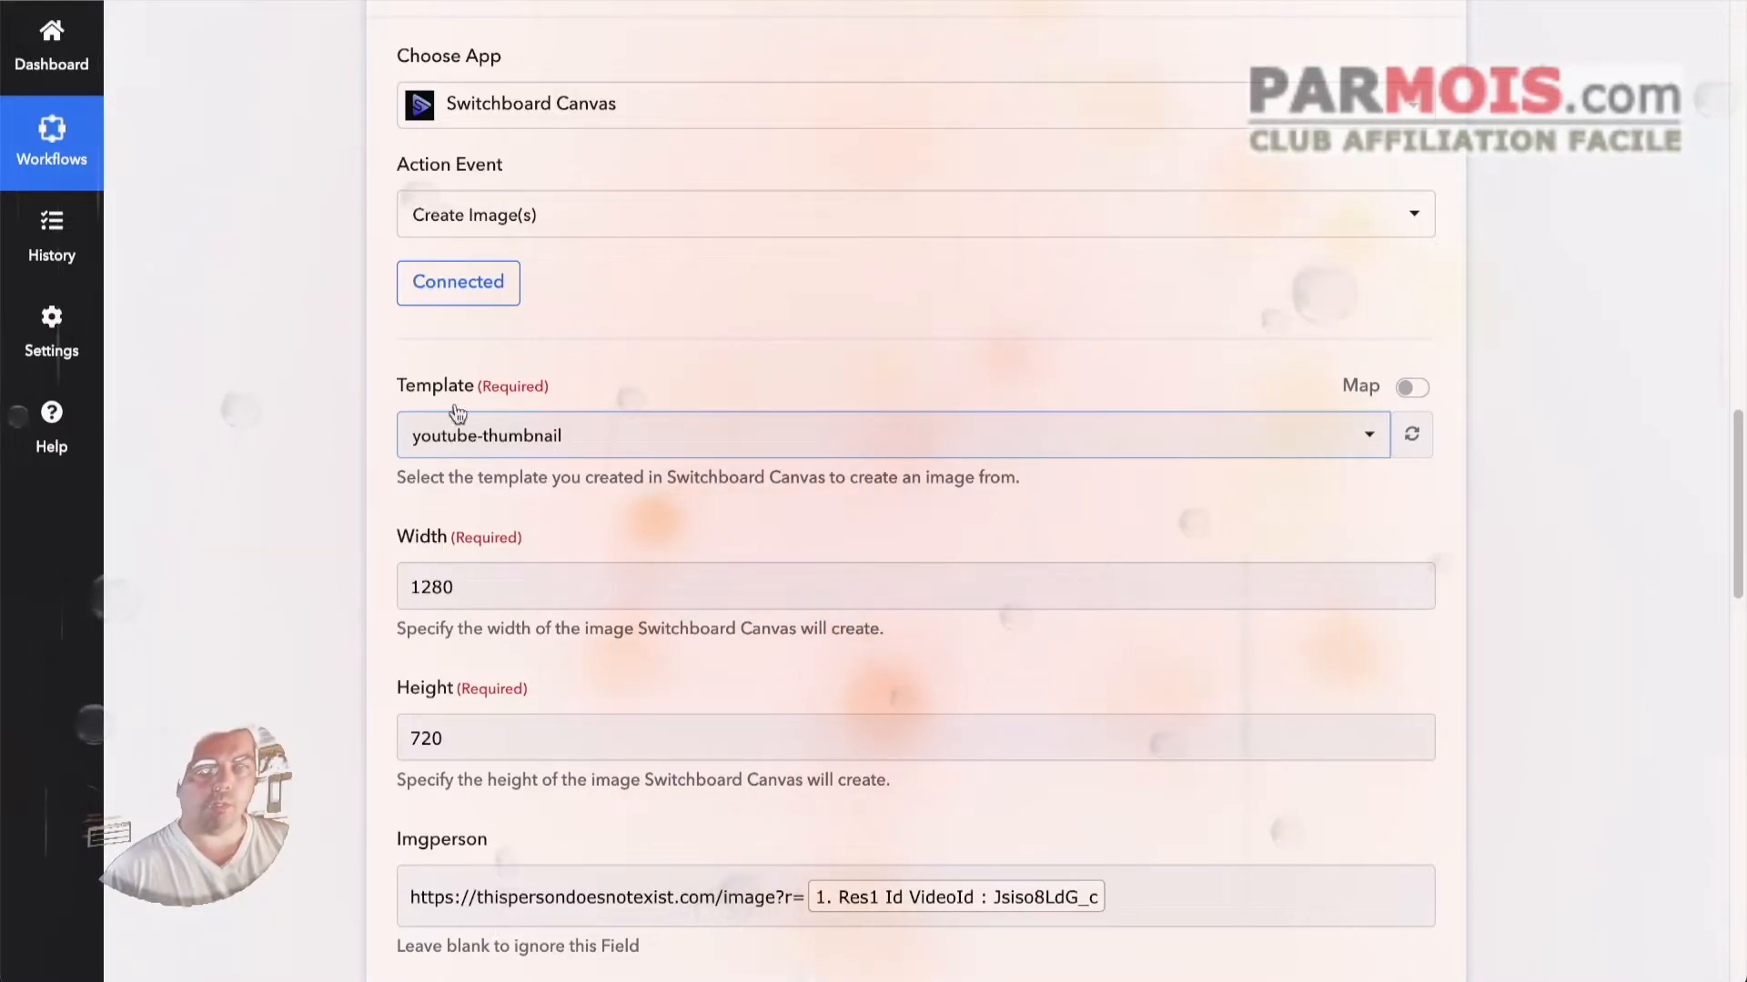
scroll(313, 382, down, 2)
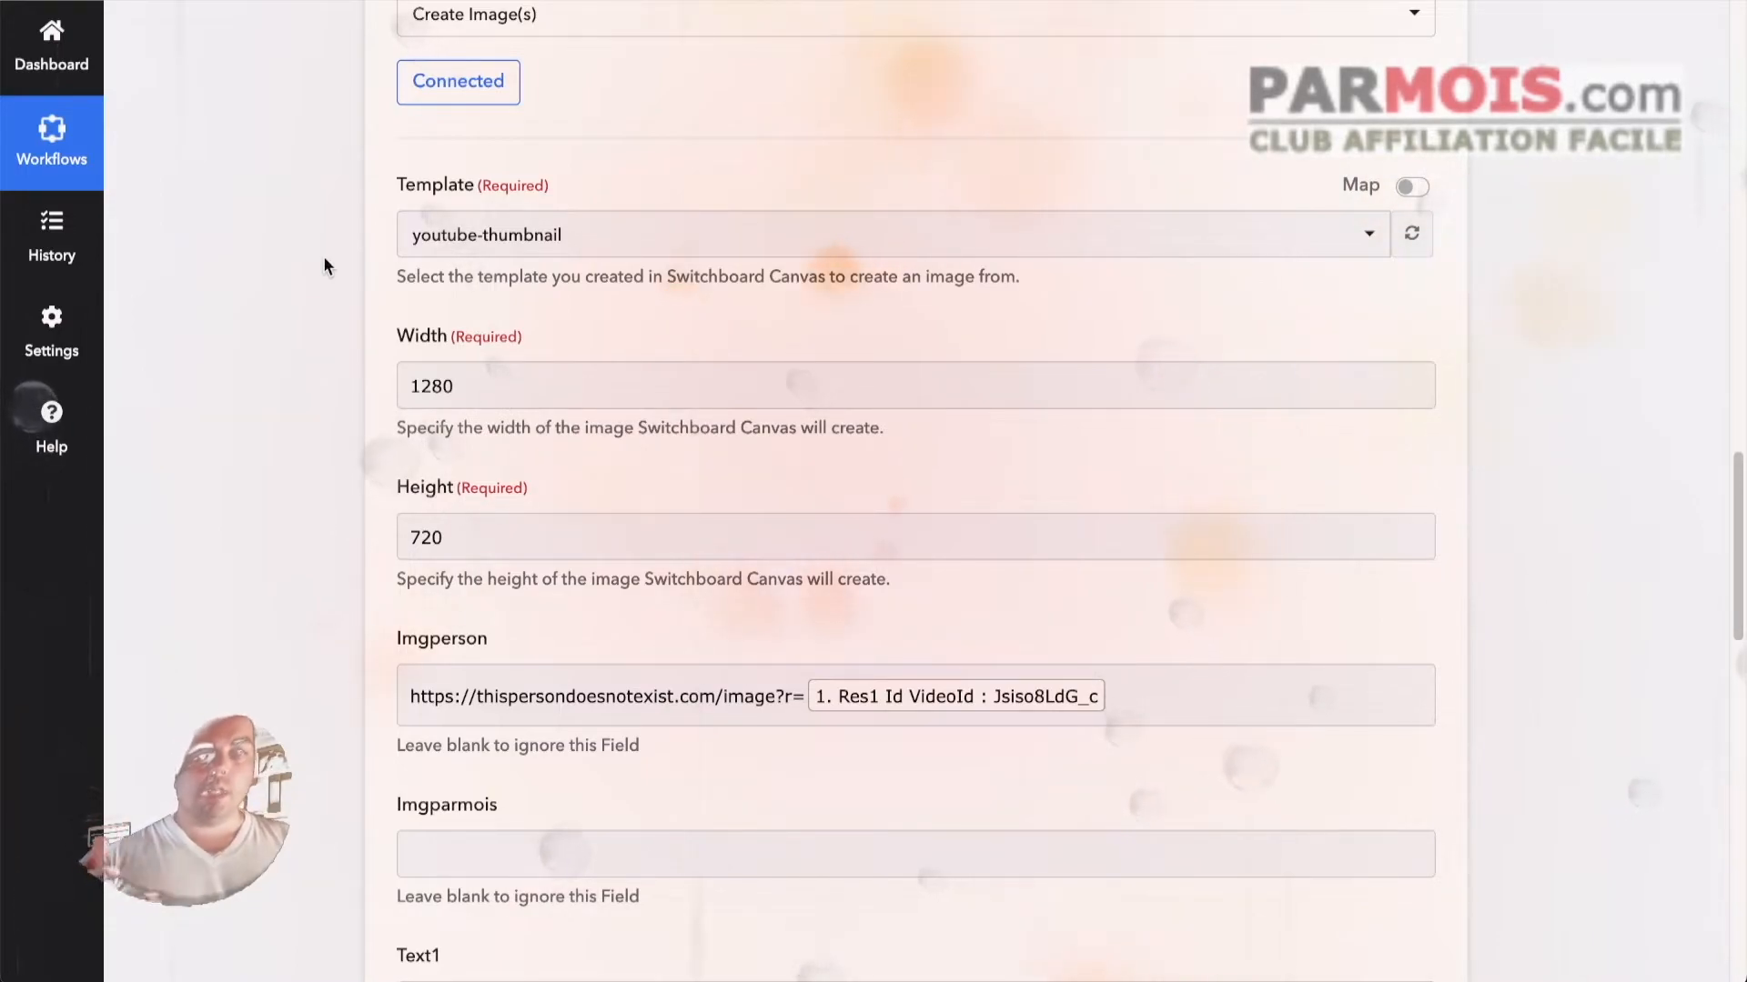
click(465, 389)
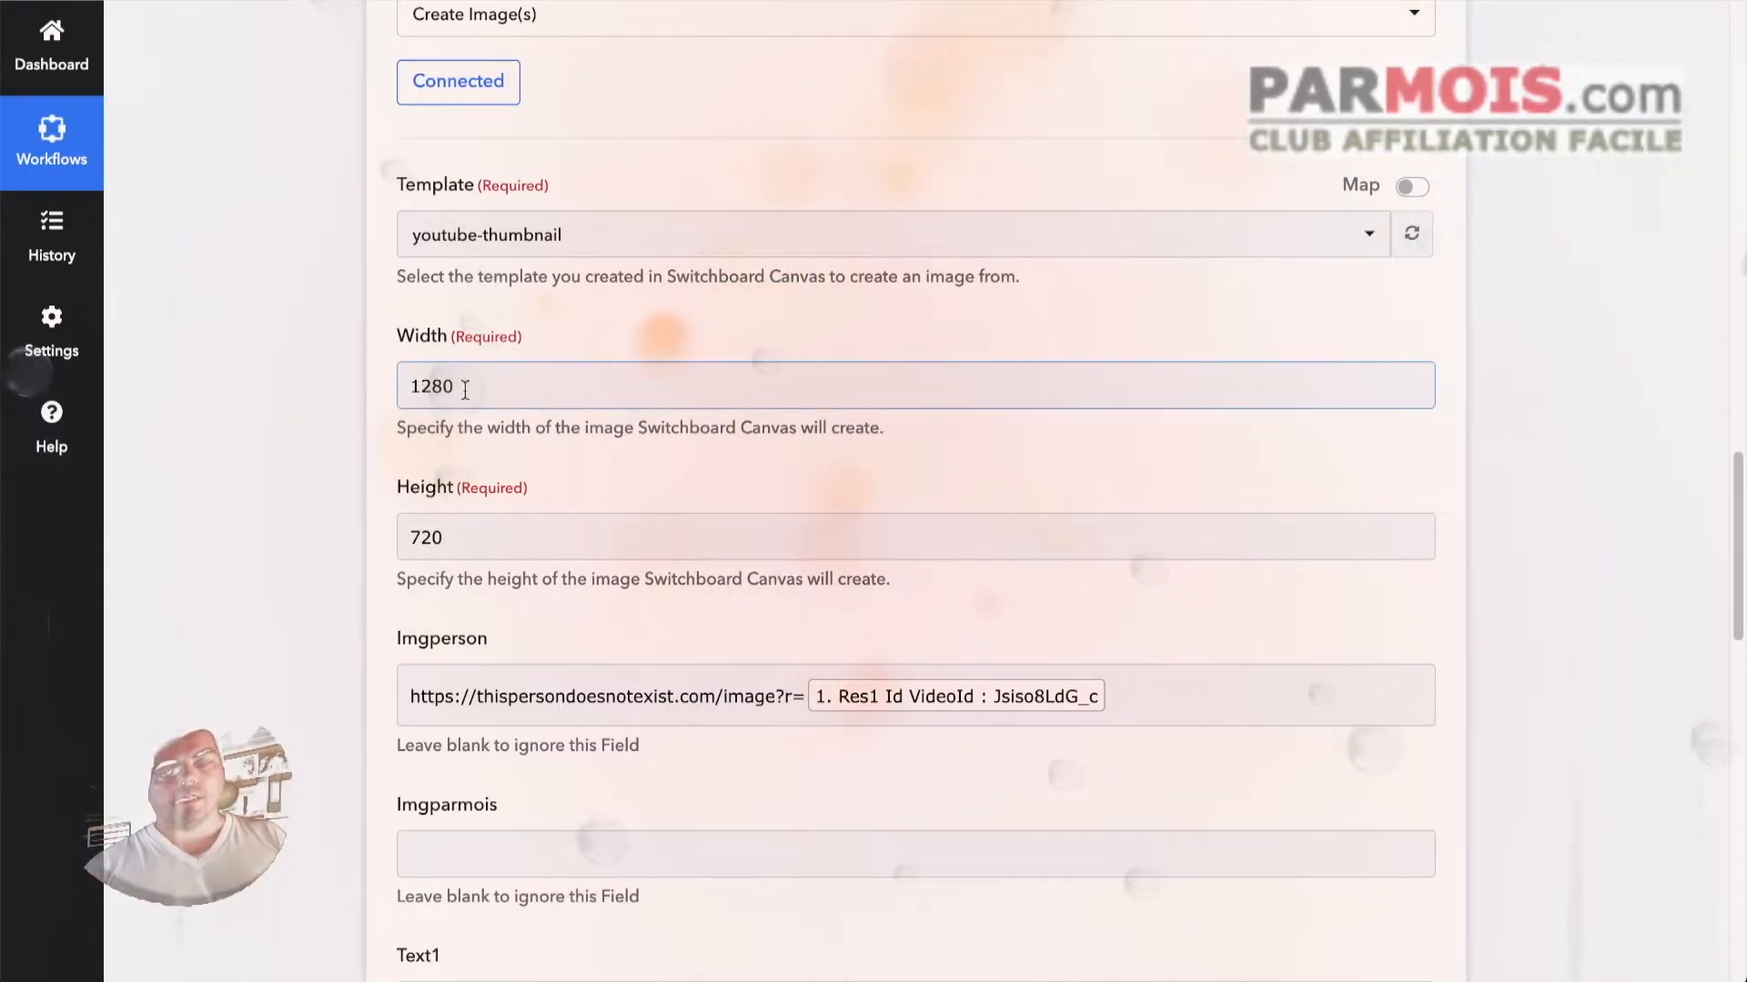
click(335, 412)
scroll(335, 412, down, 3)
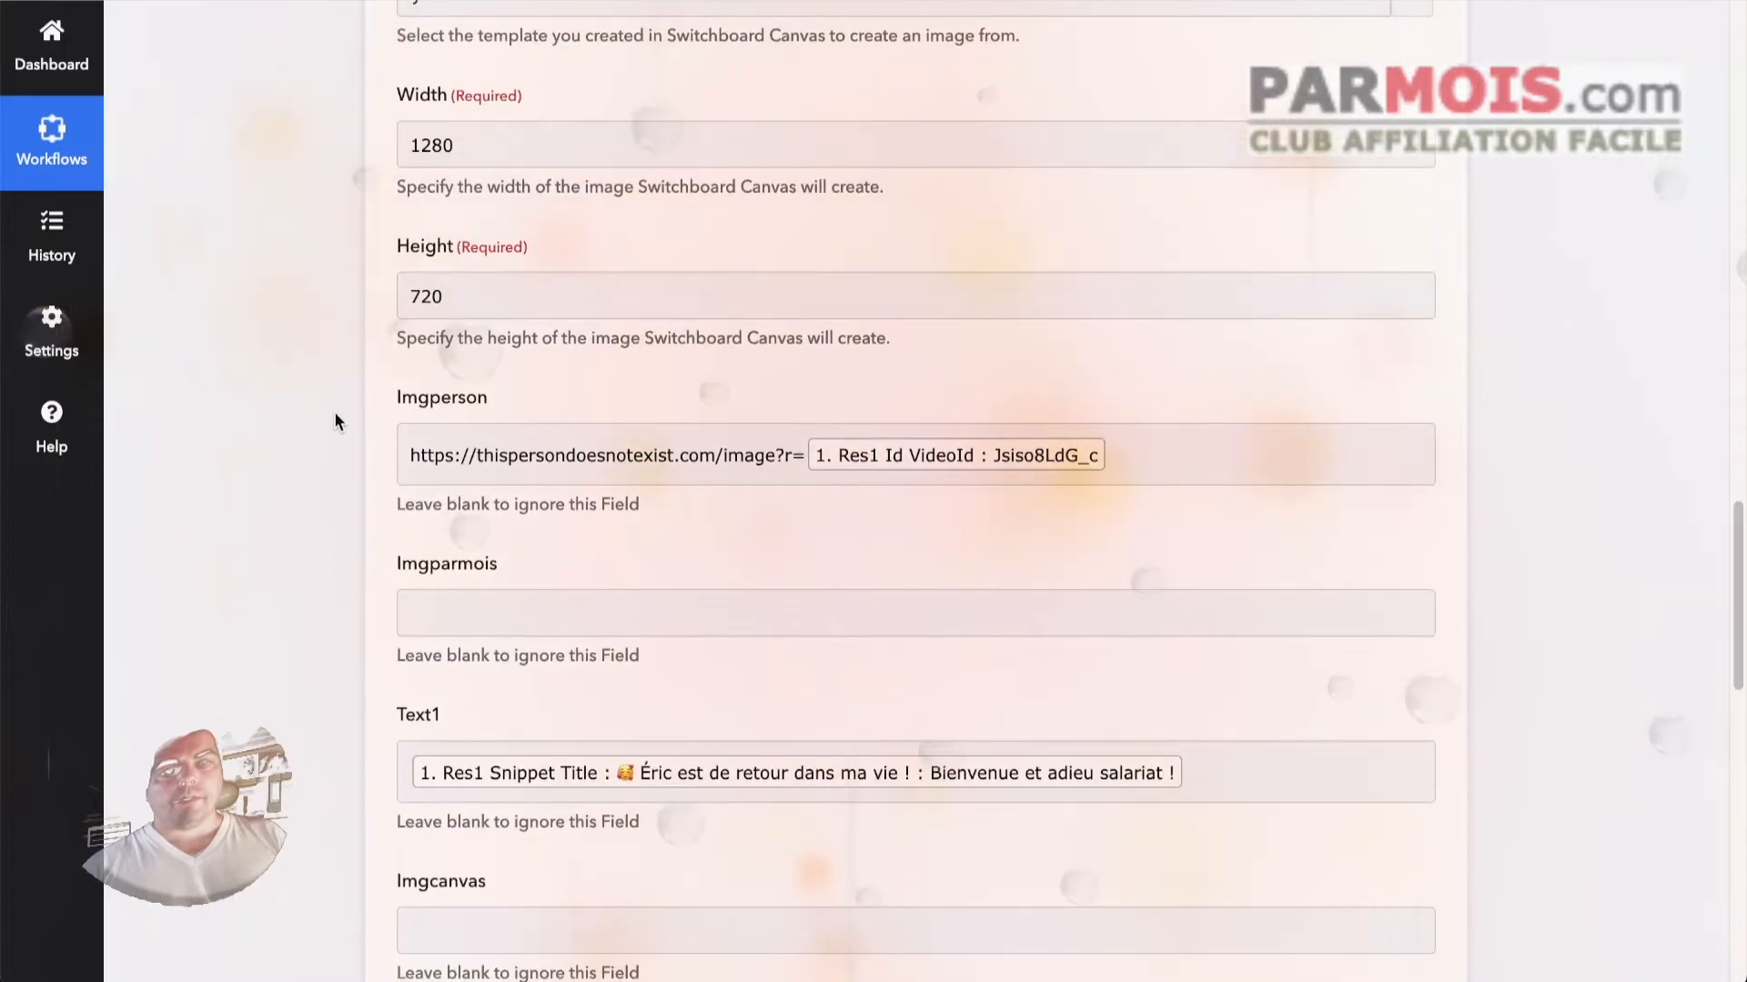
Step: Examine how the Imgperson, Text1, Imgcat and Imgart fields of the Switchboard Canvas action are mapped to the video data
scroll(334, 412, down, 3)
click(437, 249)
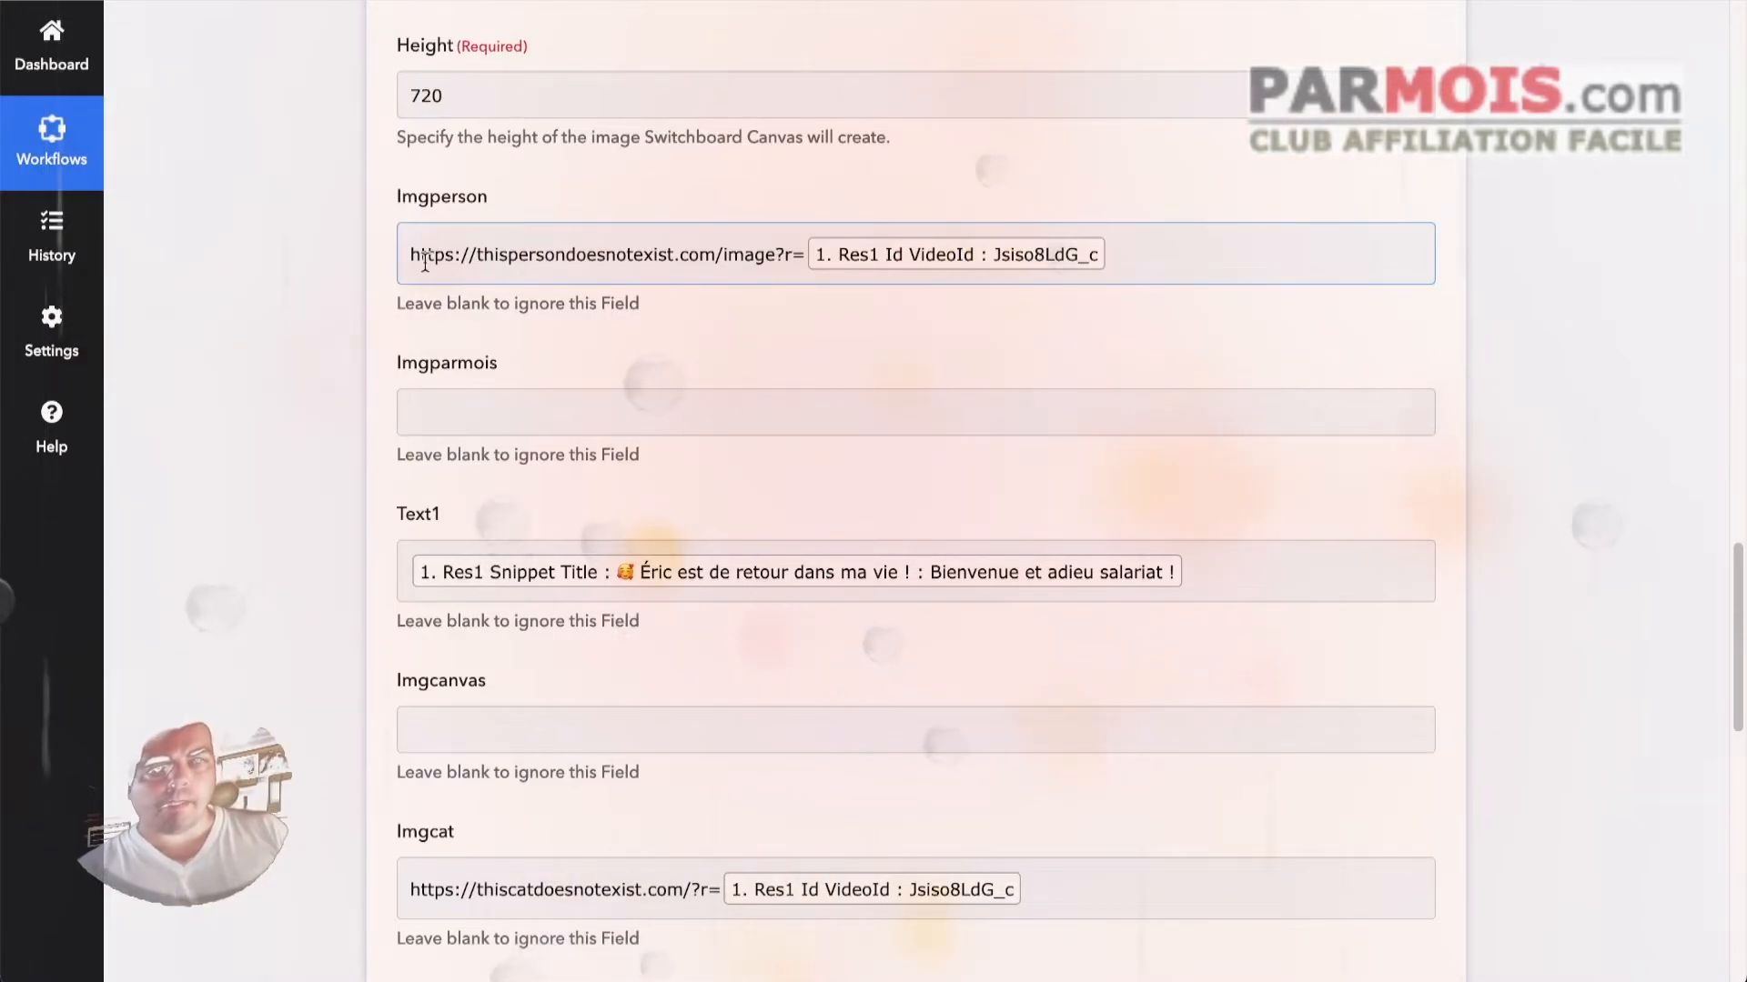
scroll(344, 258, down, 3)
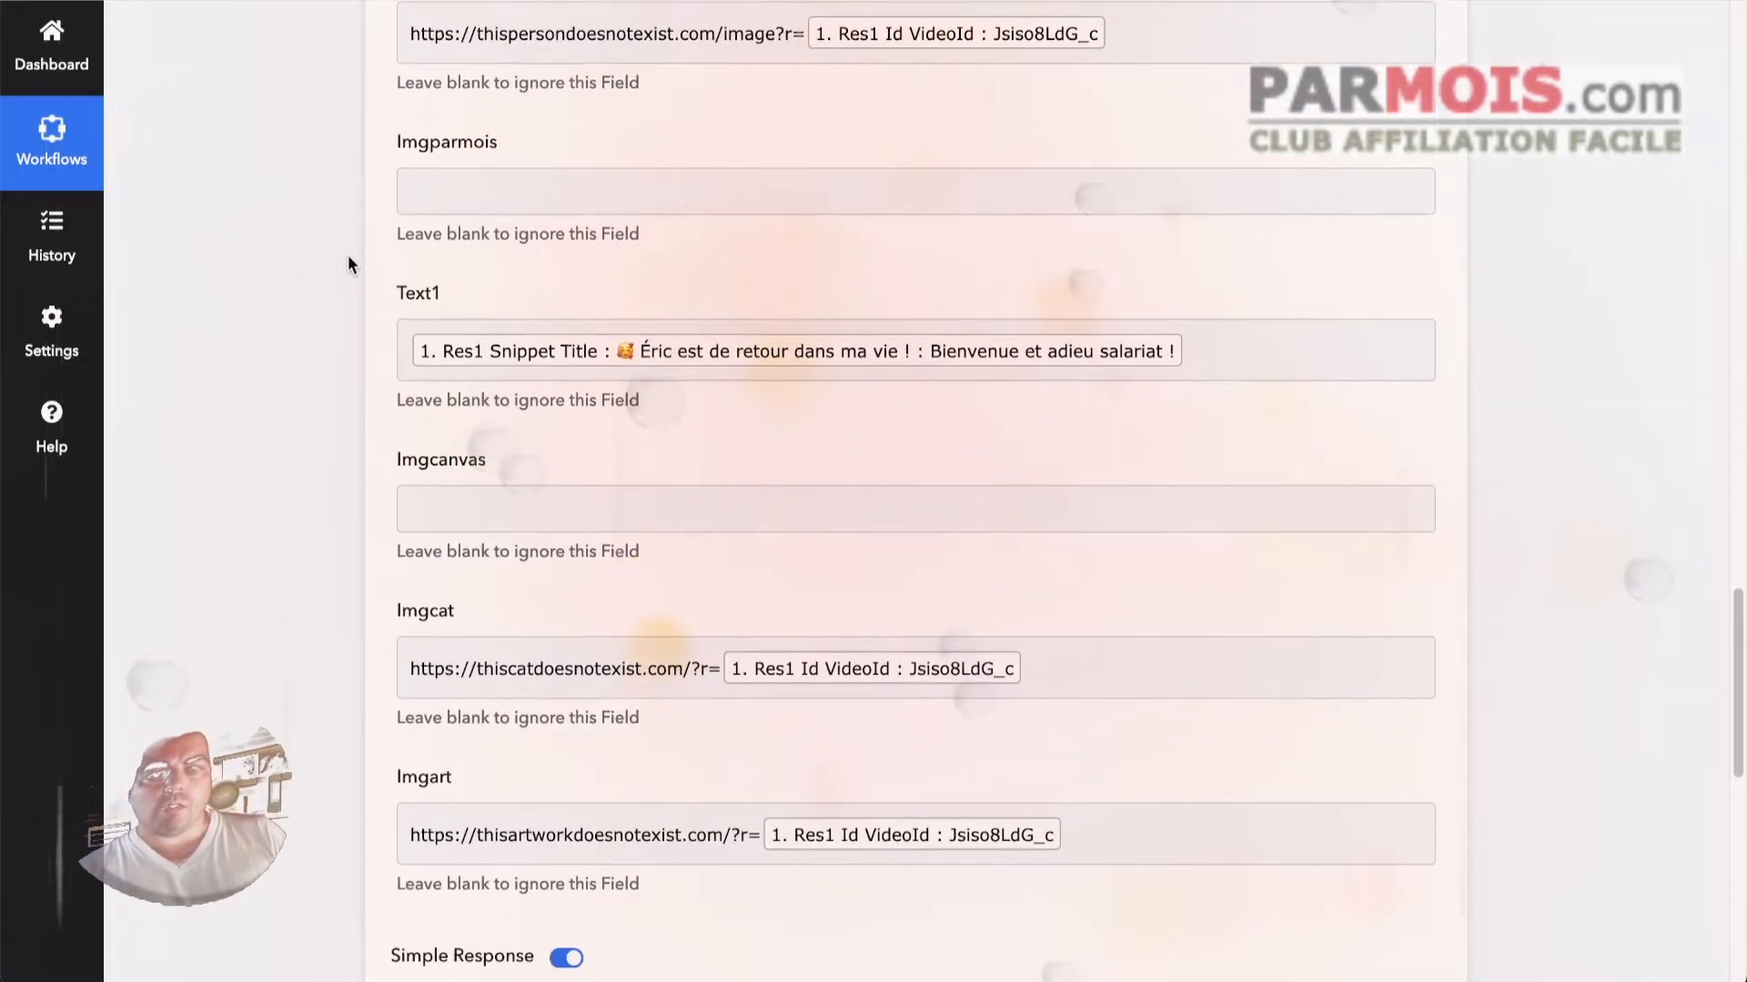
scroll(428, 683, down, 2)
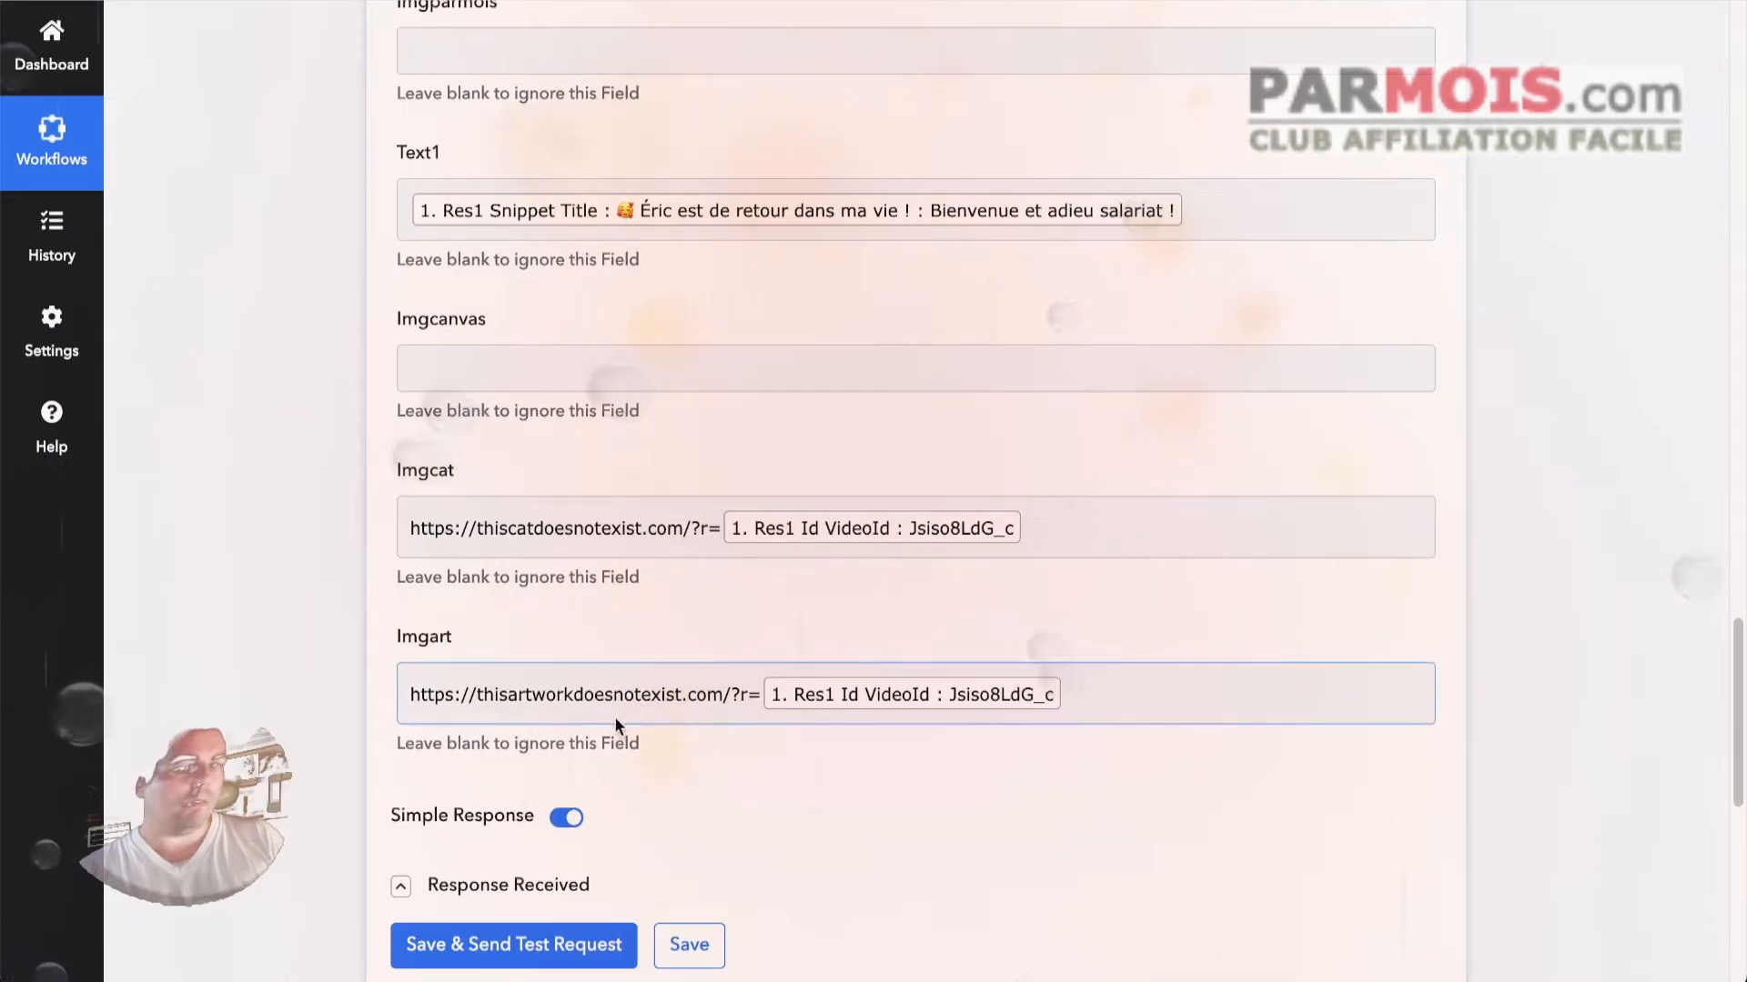
scroll(364, 563, up, 2)
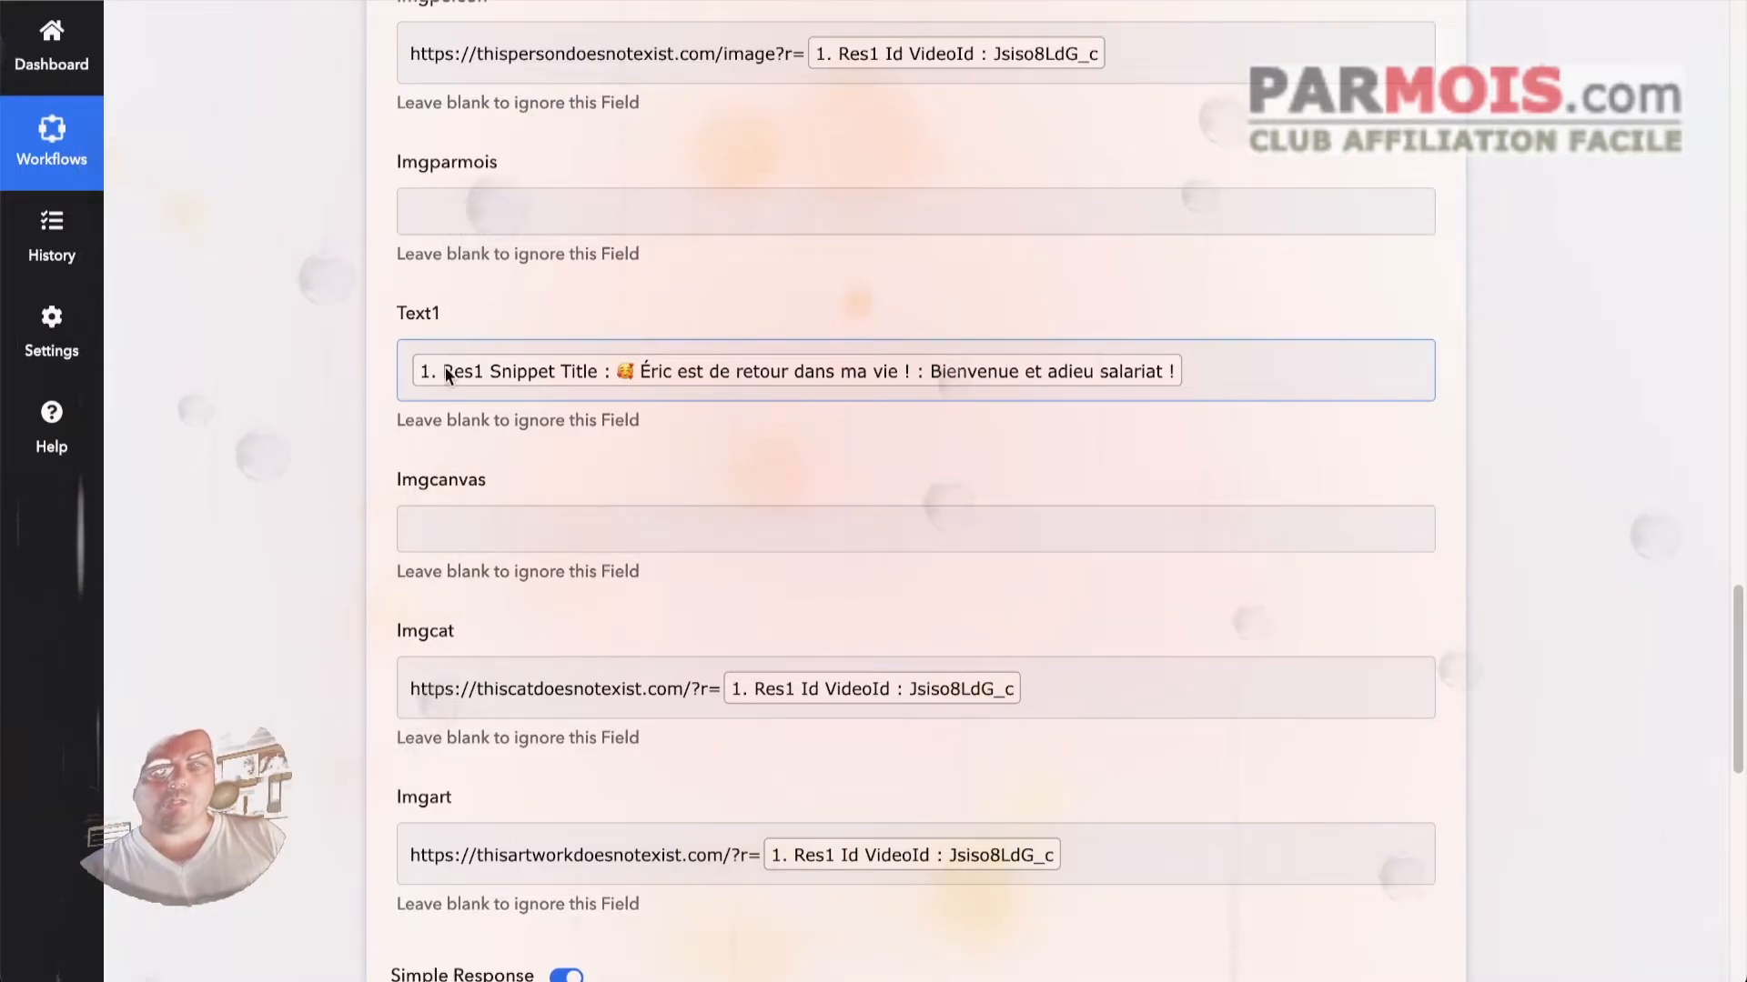
Step: Return to the YouTube trigger's response to check the video ID and title fields used in the mapping
scroll(344, 373, up, 5)
scroll(342, 382, up, 15)
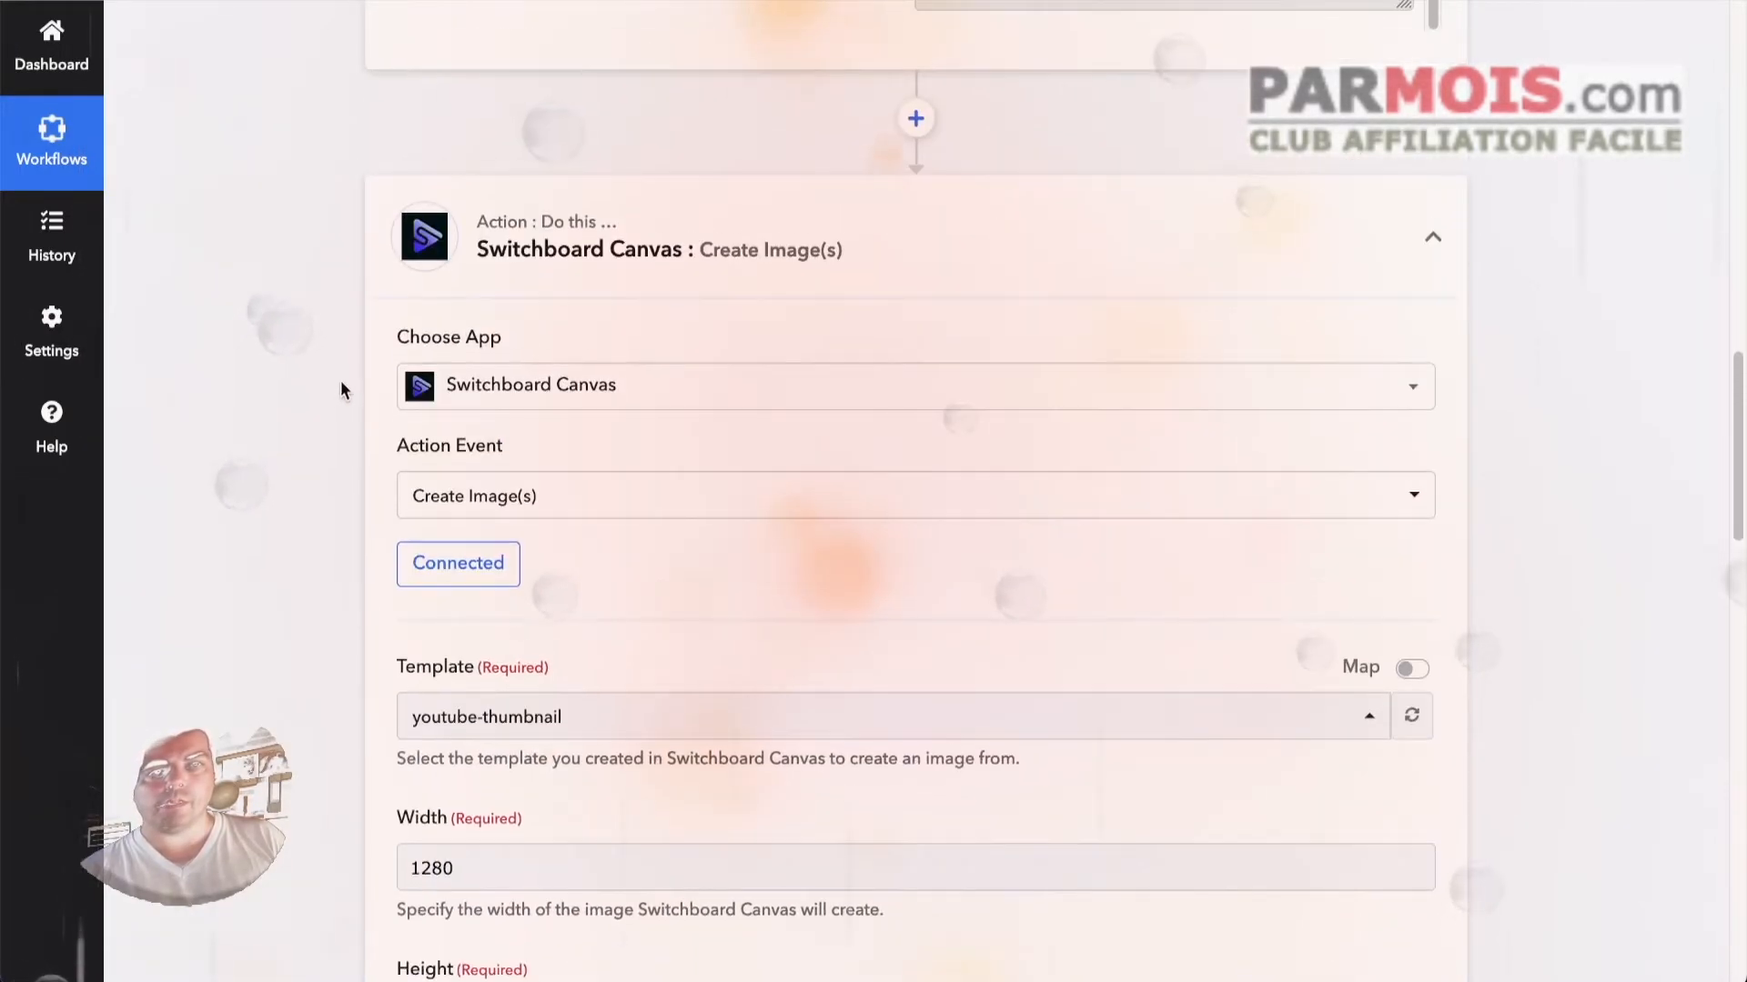
scroll(1032, 325, up, 13)
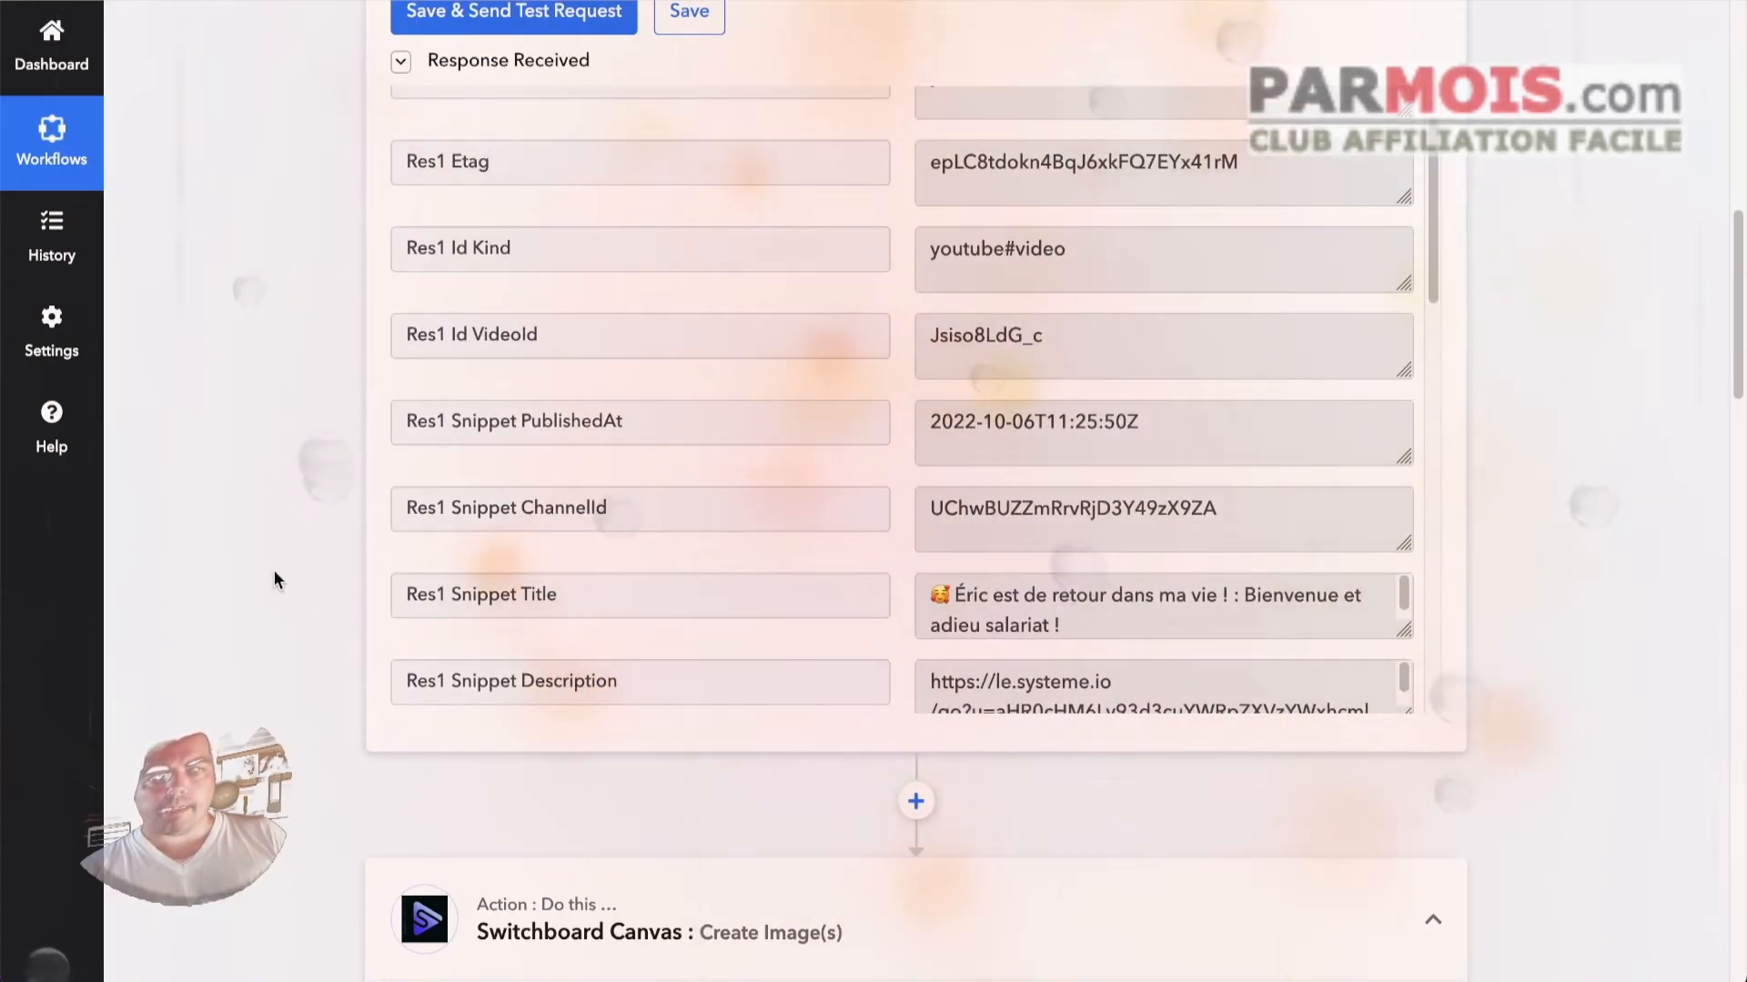
Step: Expand the Switchboard Canvas action's received response and examine the generated image's size and URL fields
scroll(278, 564, down, 12)
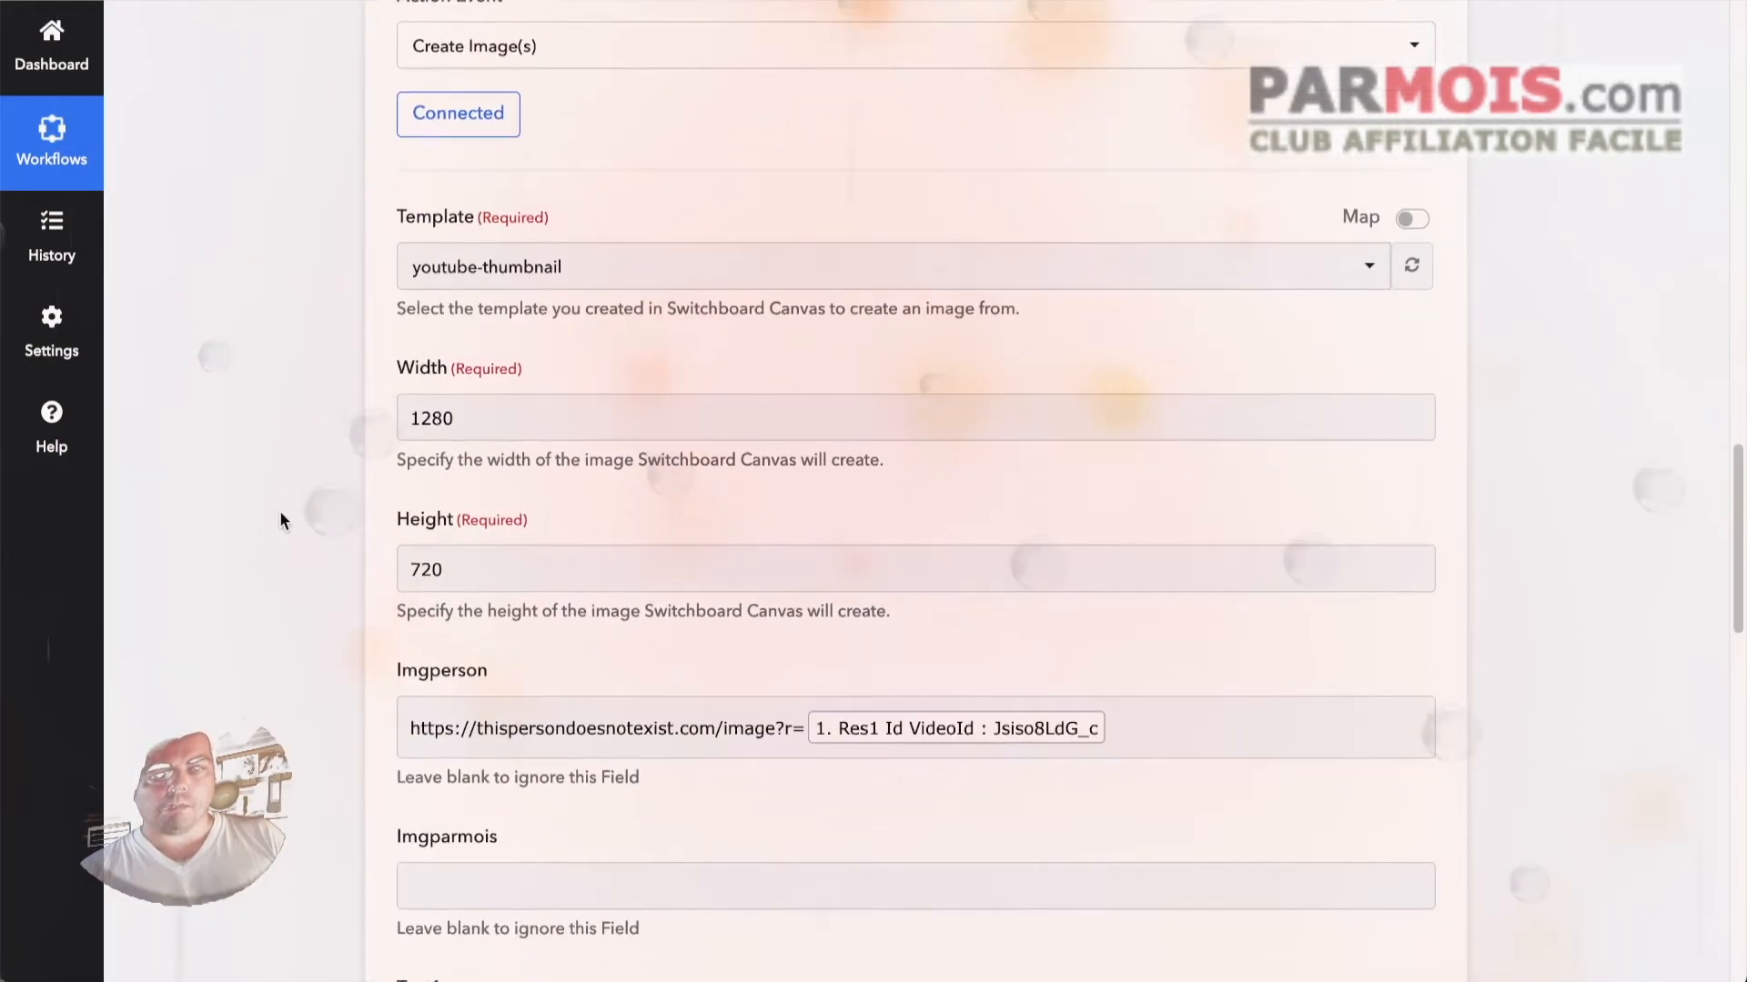
scroll(280, 520, down, 7)
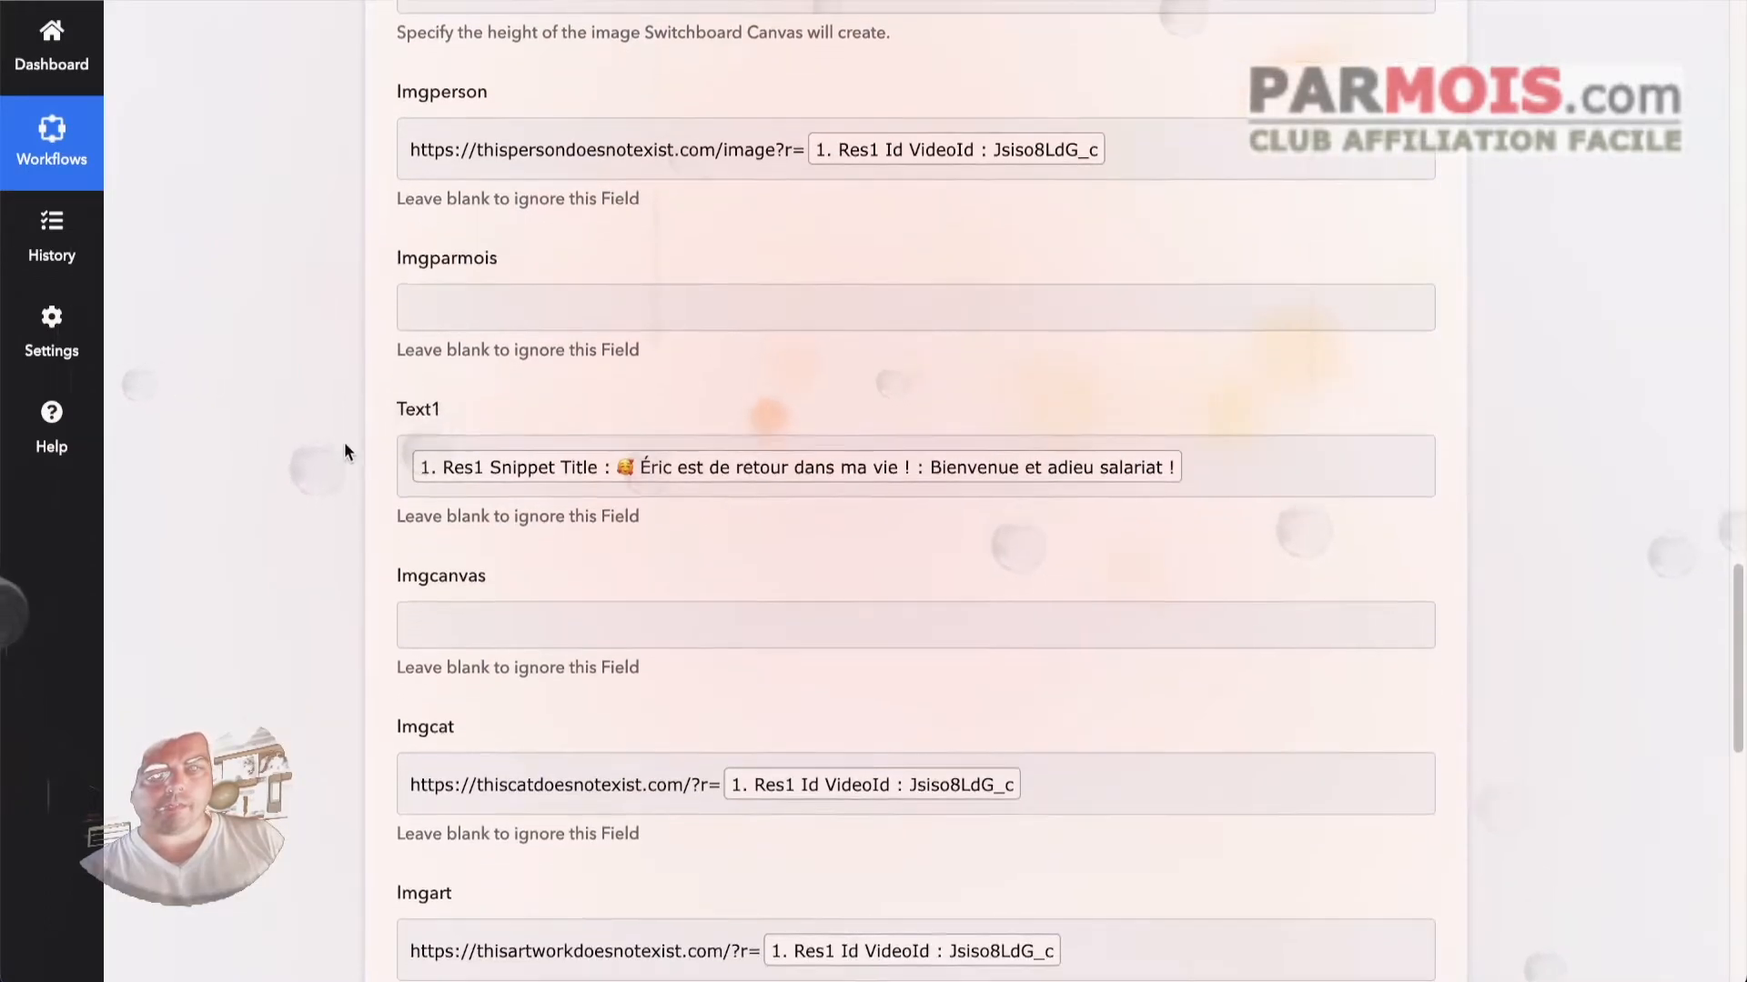
scroll(345, 445, down, 6)
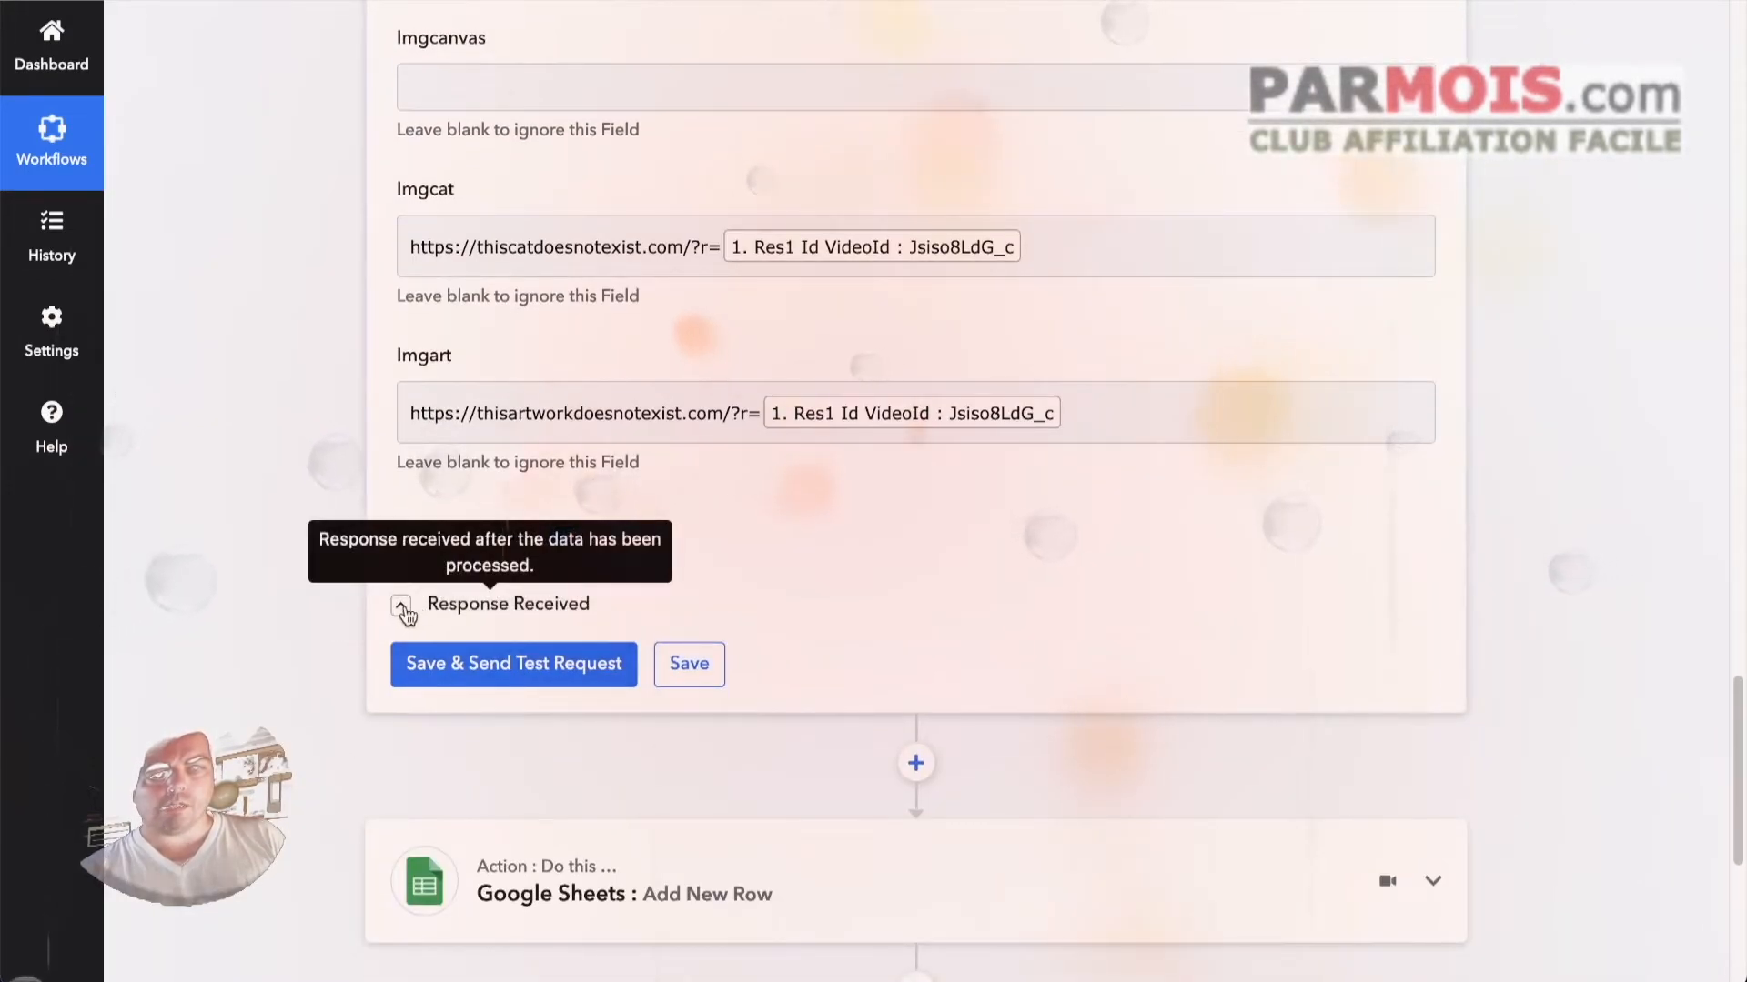
click(401, 606)
scroll(346, 609, down, 3)
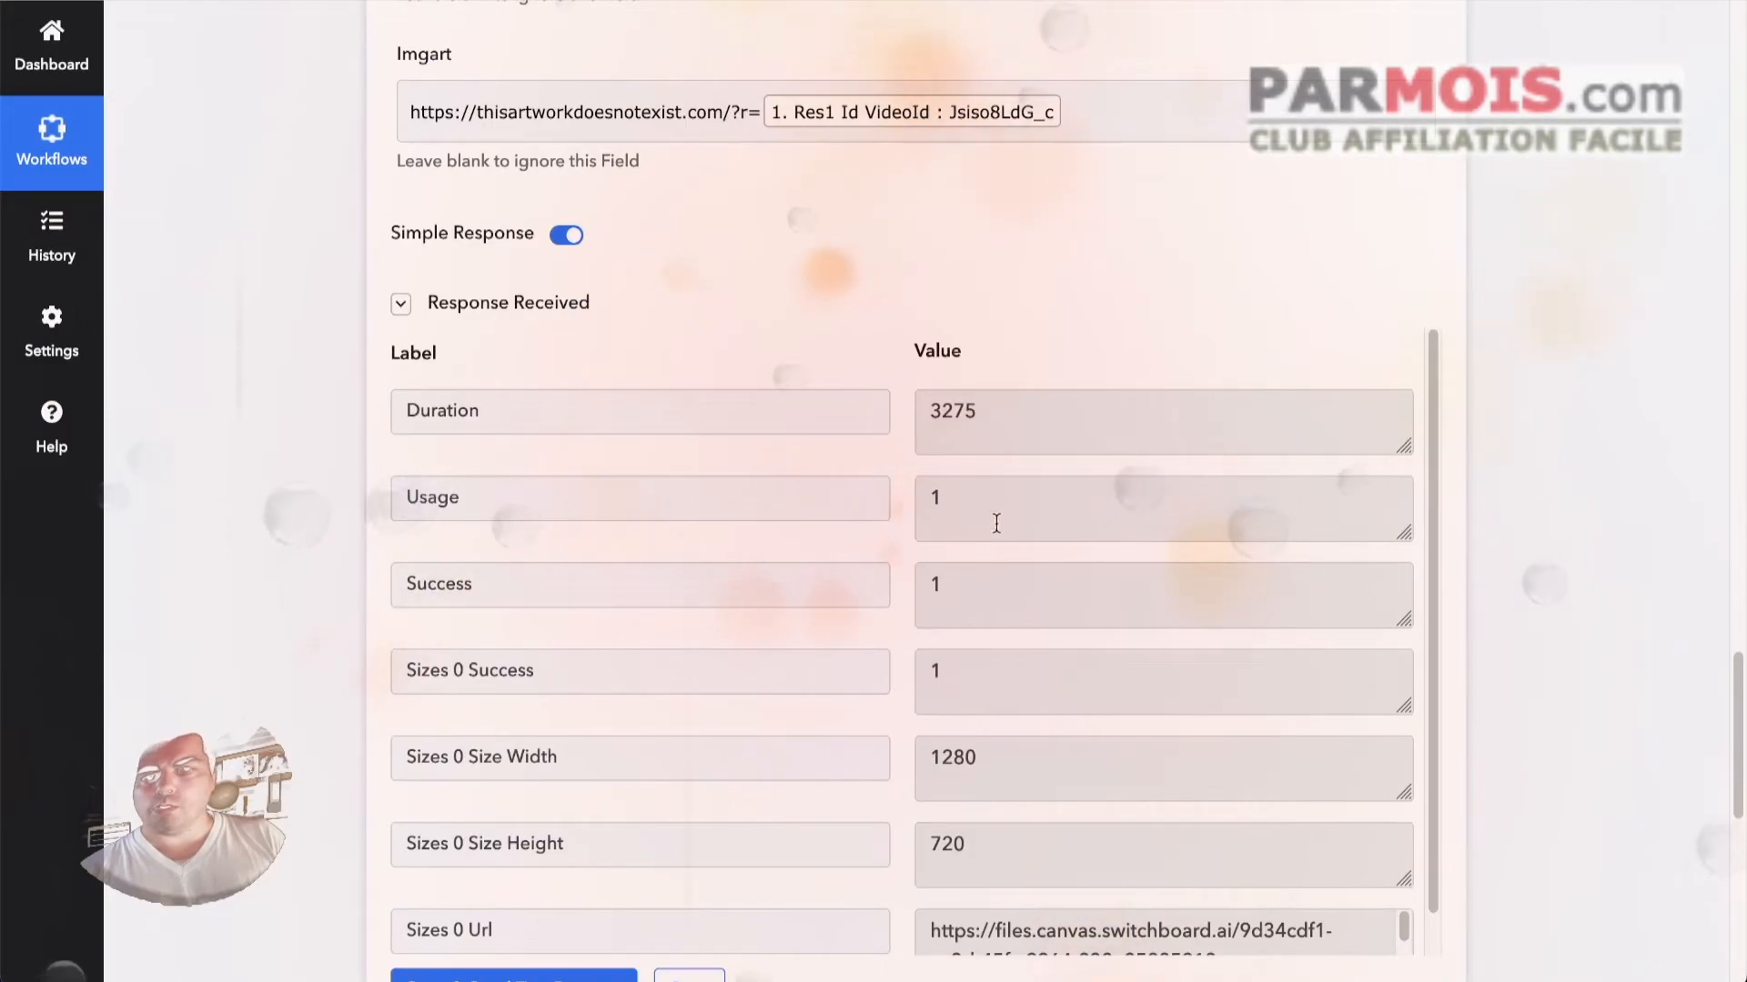
scroll(998, 521, down, 3)
scroll(324, 615, down, 1)
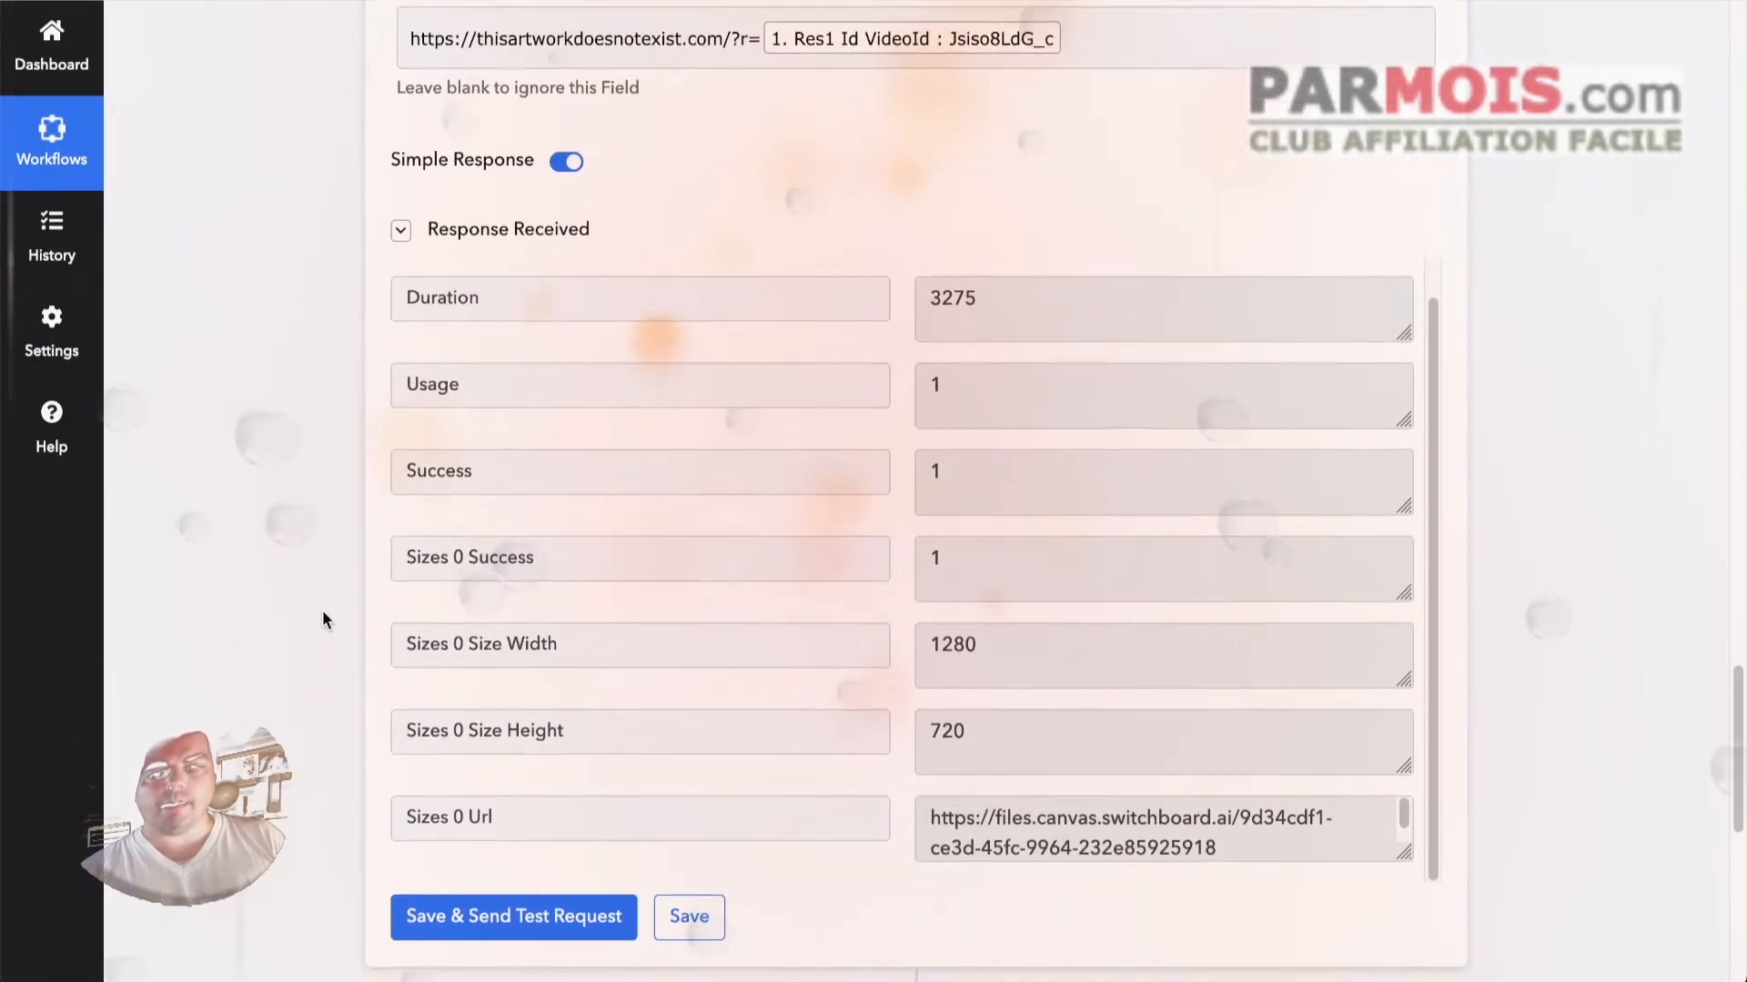
Step: Expand the Google Sheets Add New Row action and review its selected spreadsheet and sheet
scroll(322, 619, down, 1)
scroll(691, 514, down, 1)
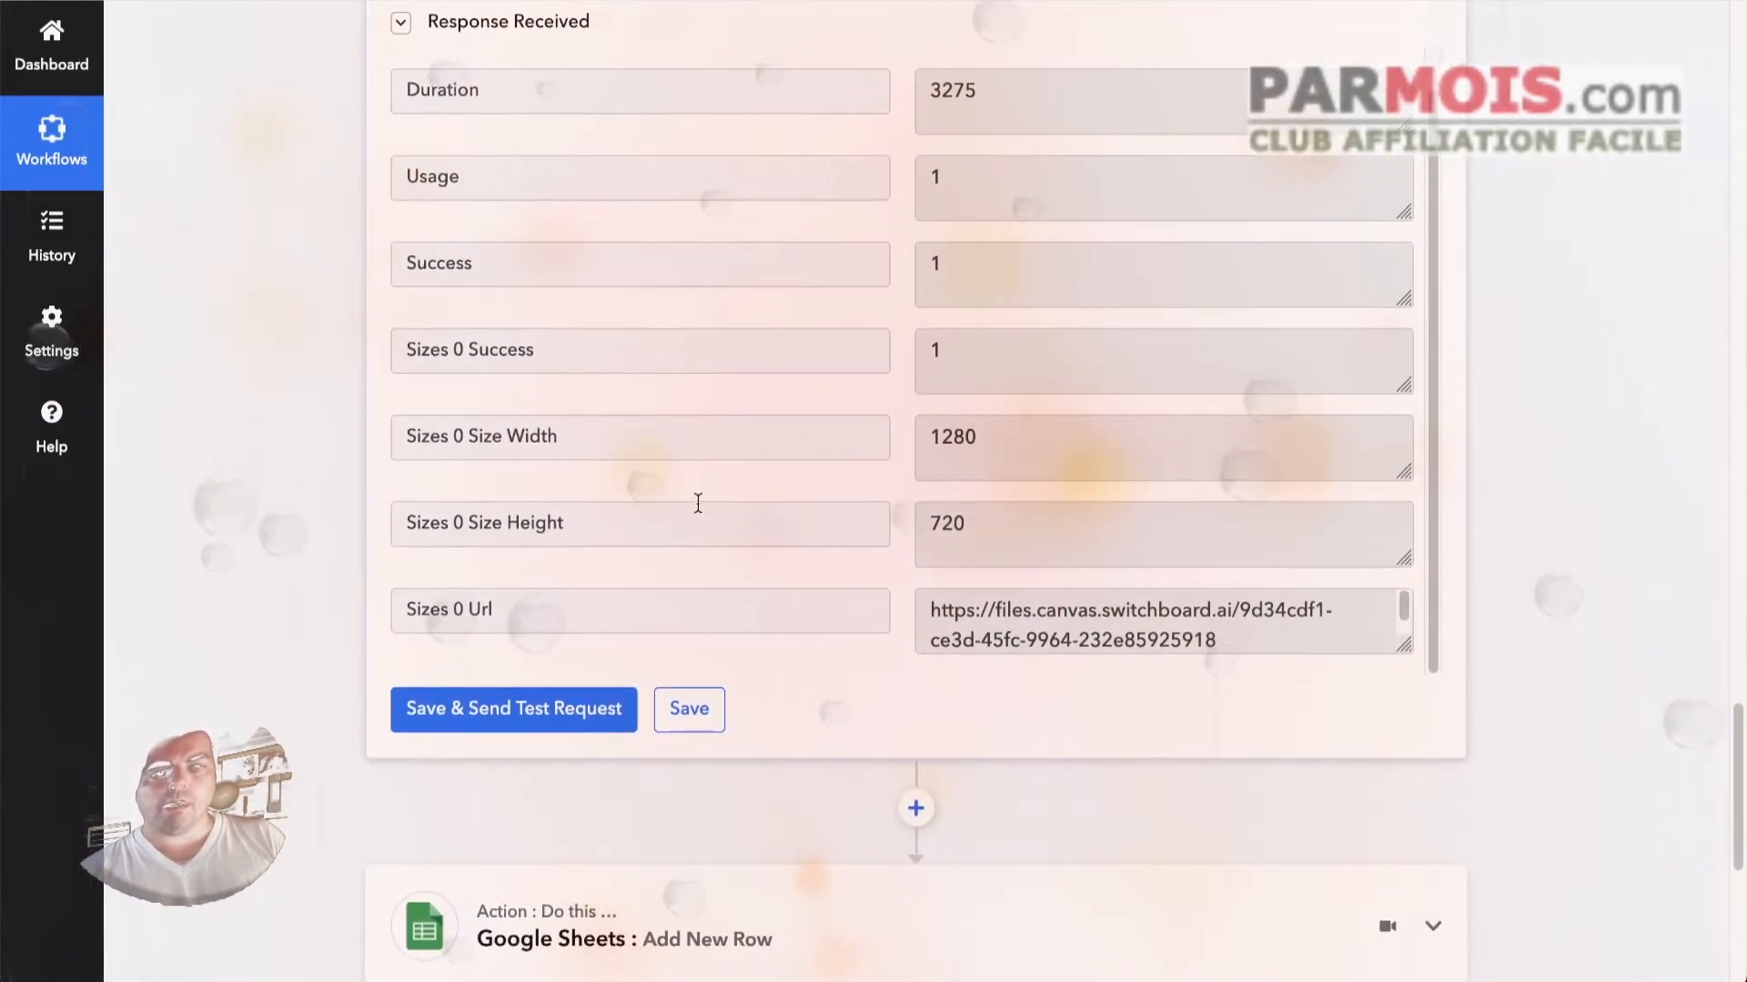
scroll(706, 503, down, 4)
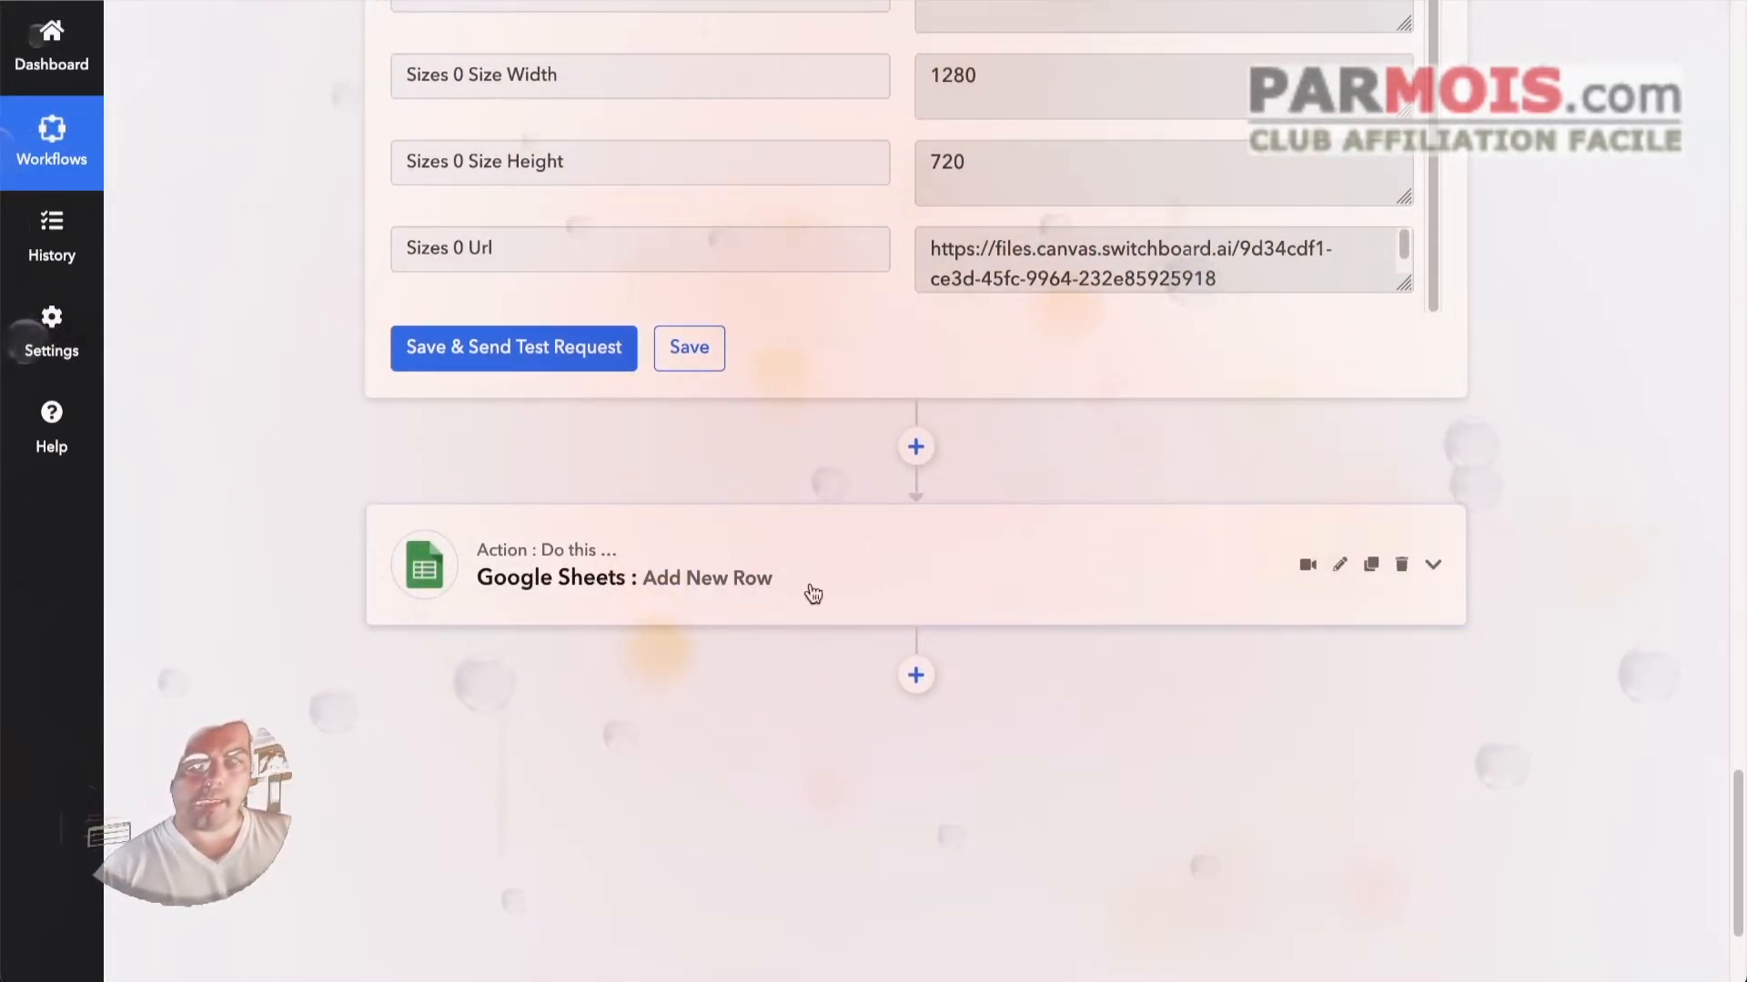
click(812, 593)
scroll(341, 438, down, 4)
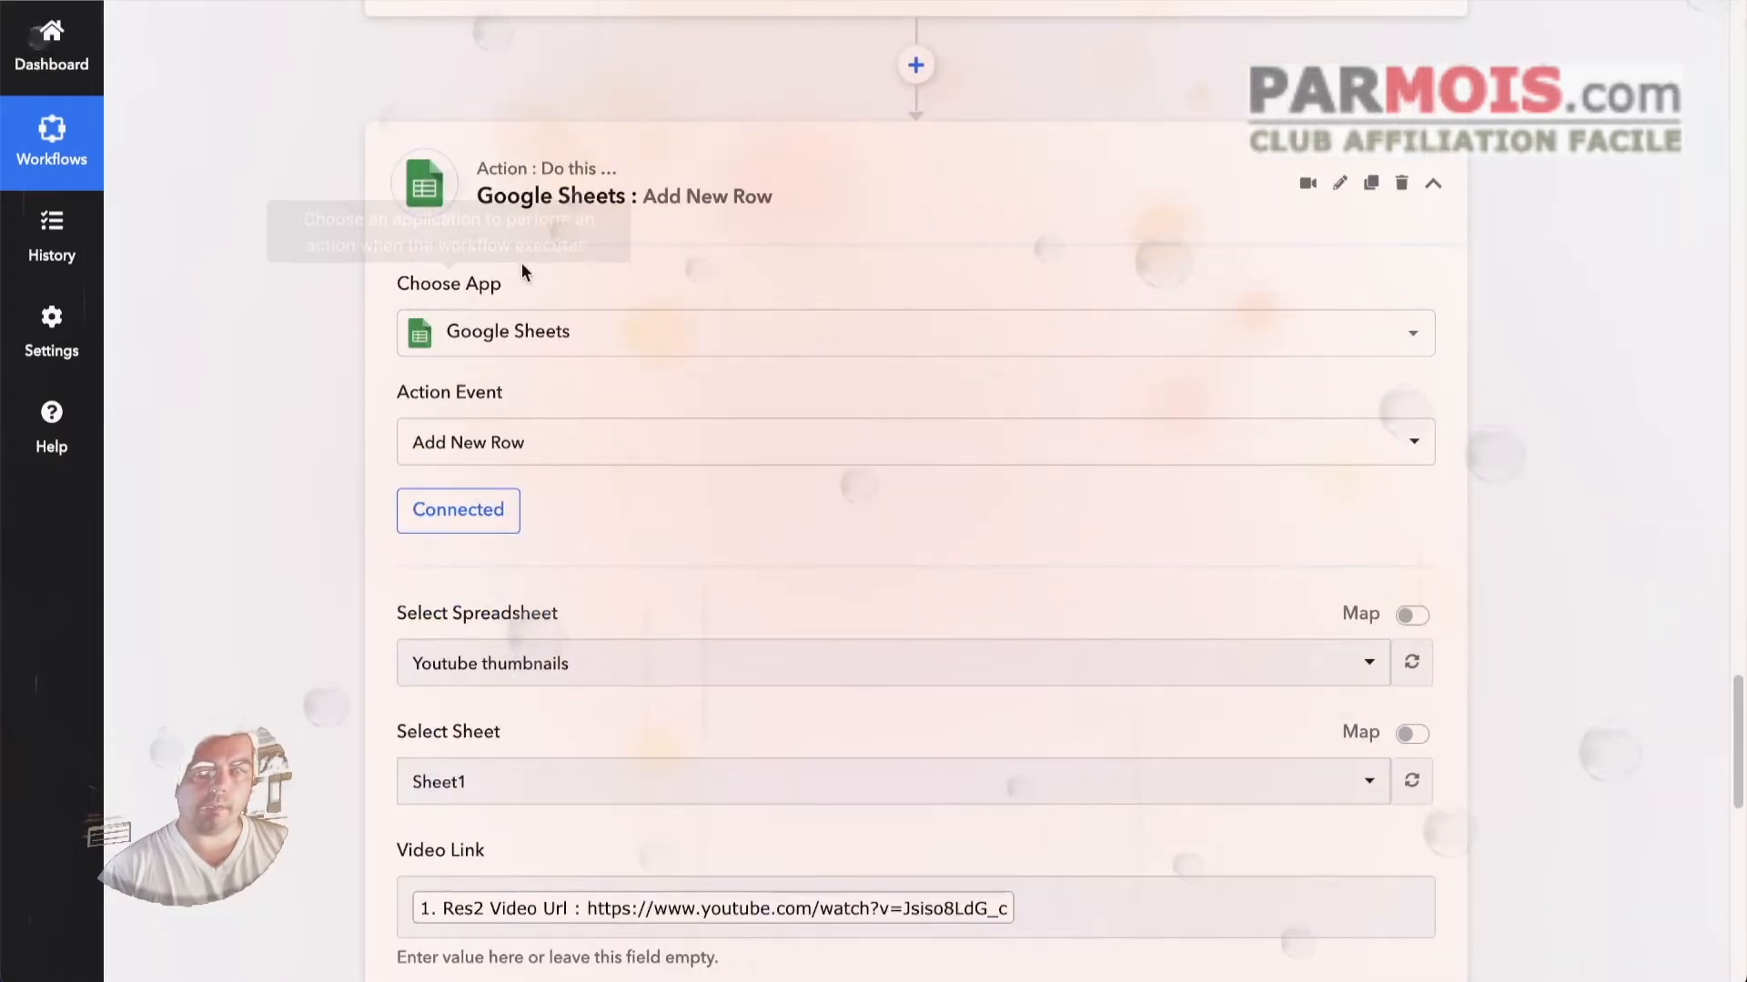
scroll(313, 368, down, 2)
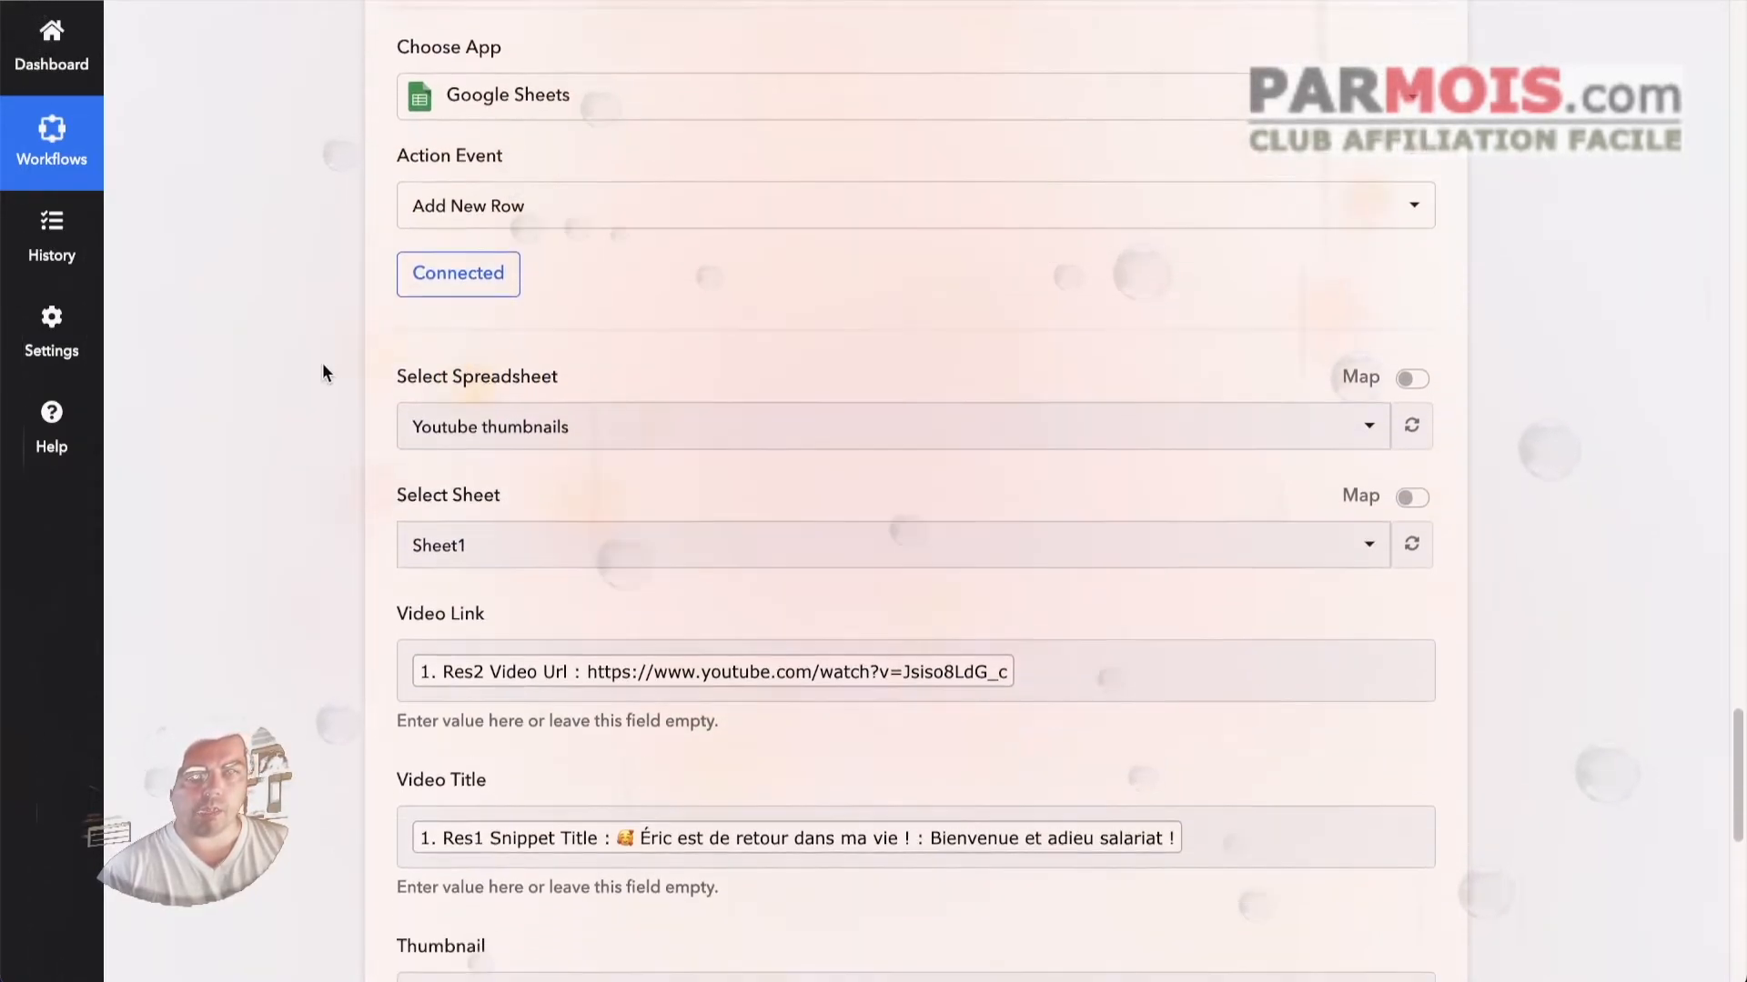
scroll(322, 363, down, 1)
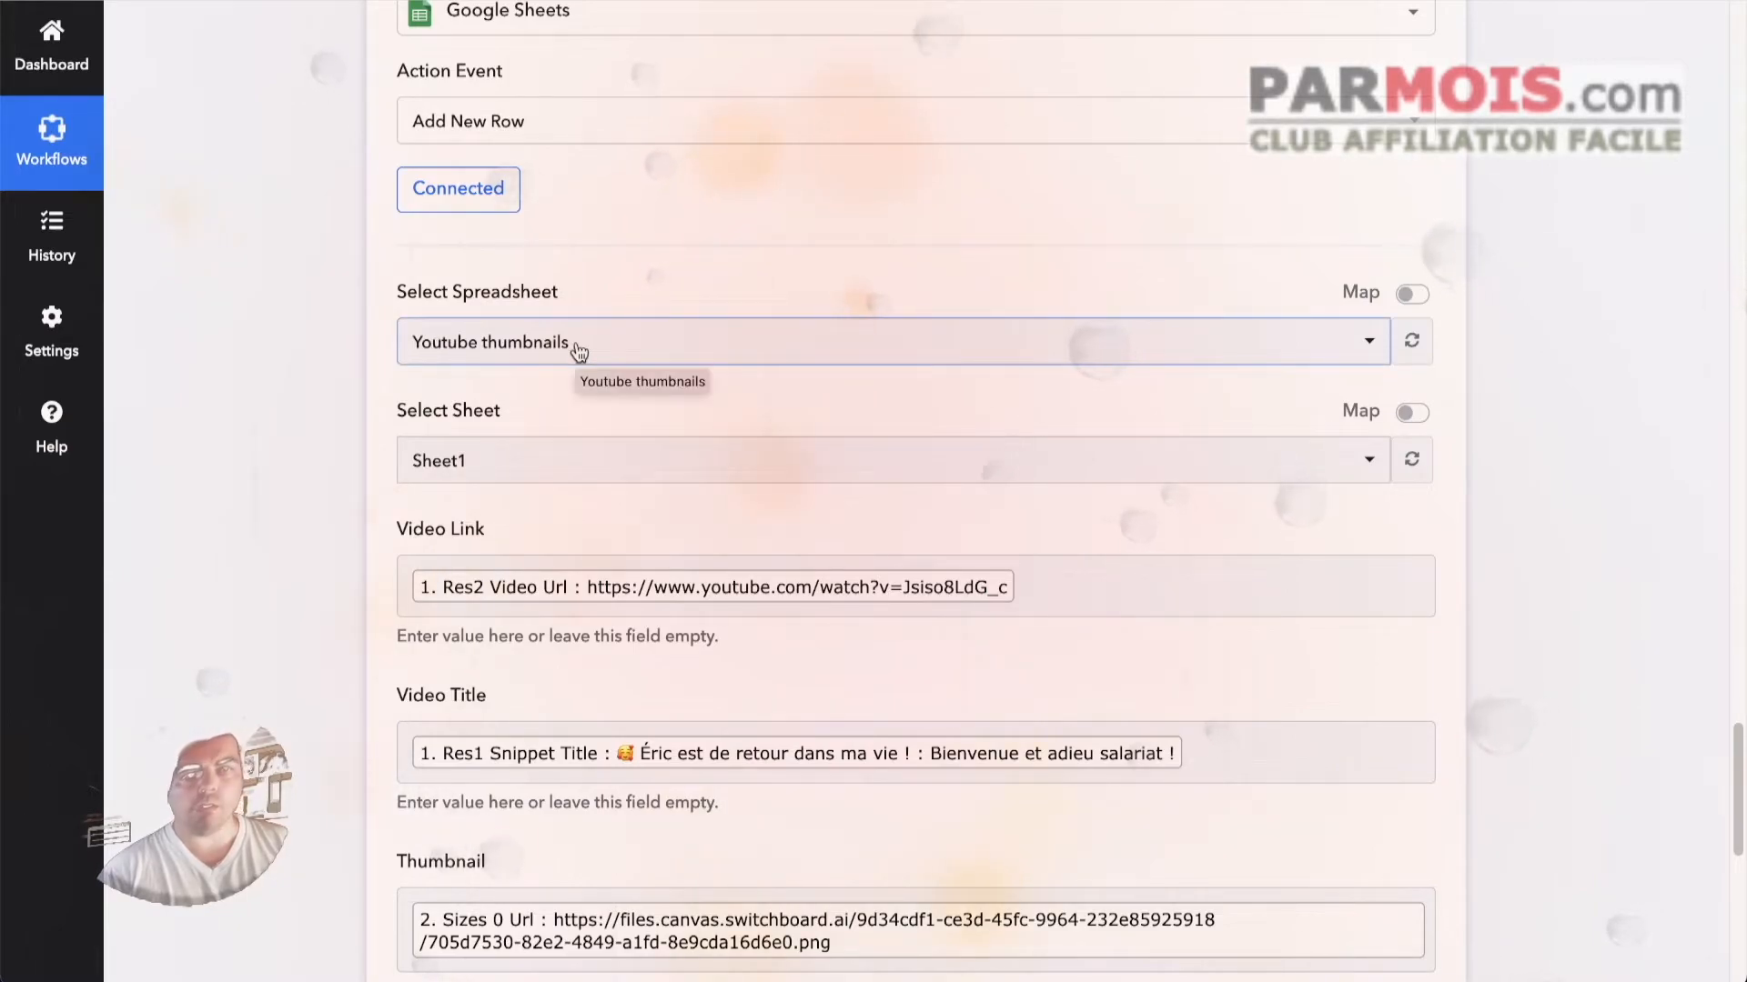
Step: Examine how the Video Link, Video Title and Thumbnail fields of the Google Sheets action are mapped to earlier workflow data
scroll(309, 335, down, 1)
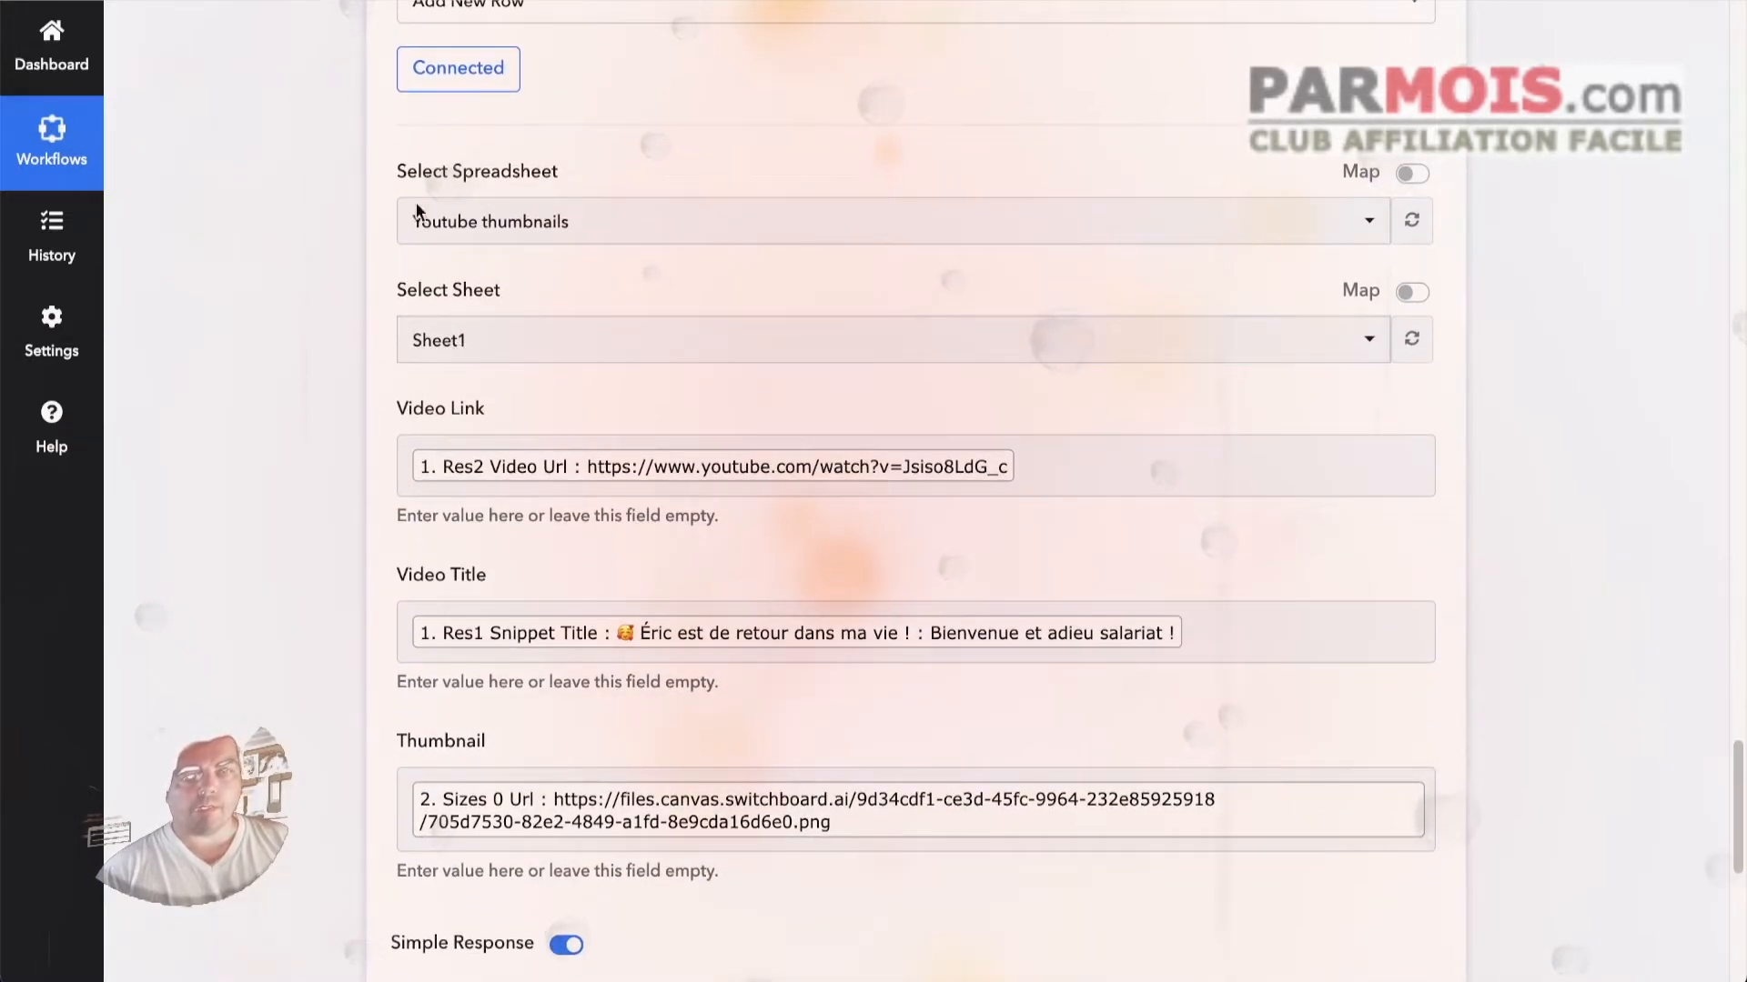
scroll(346, 304, down, 1)
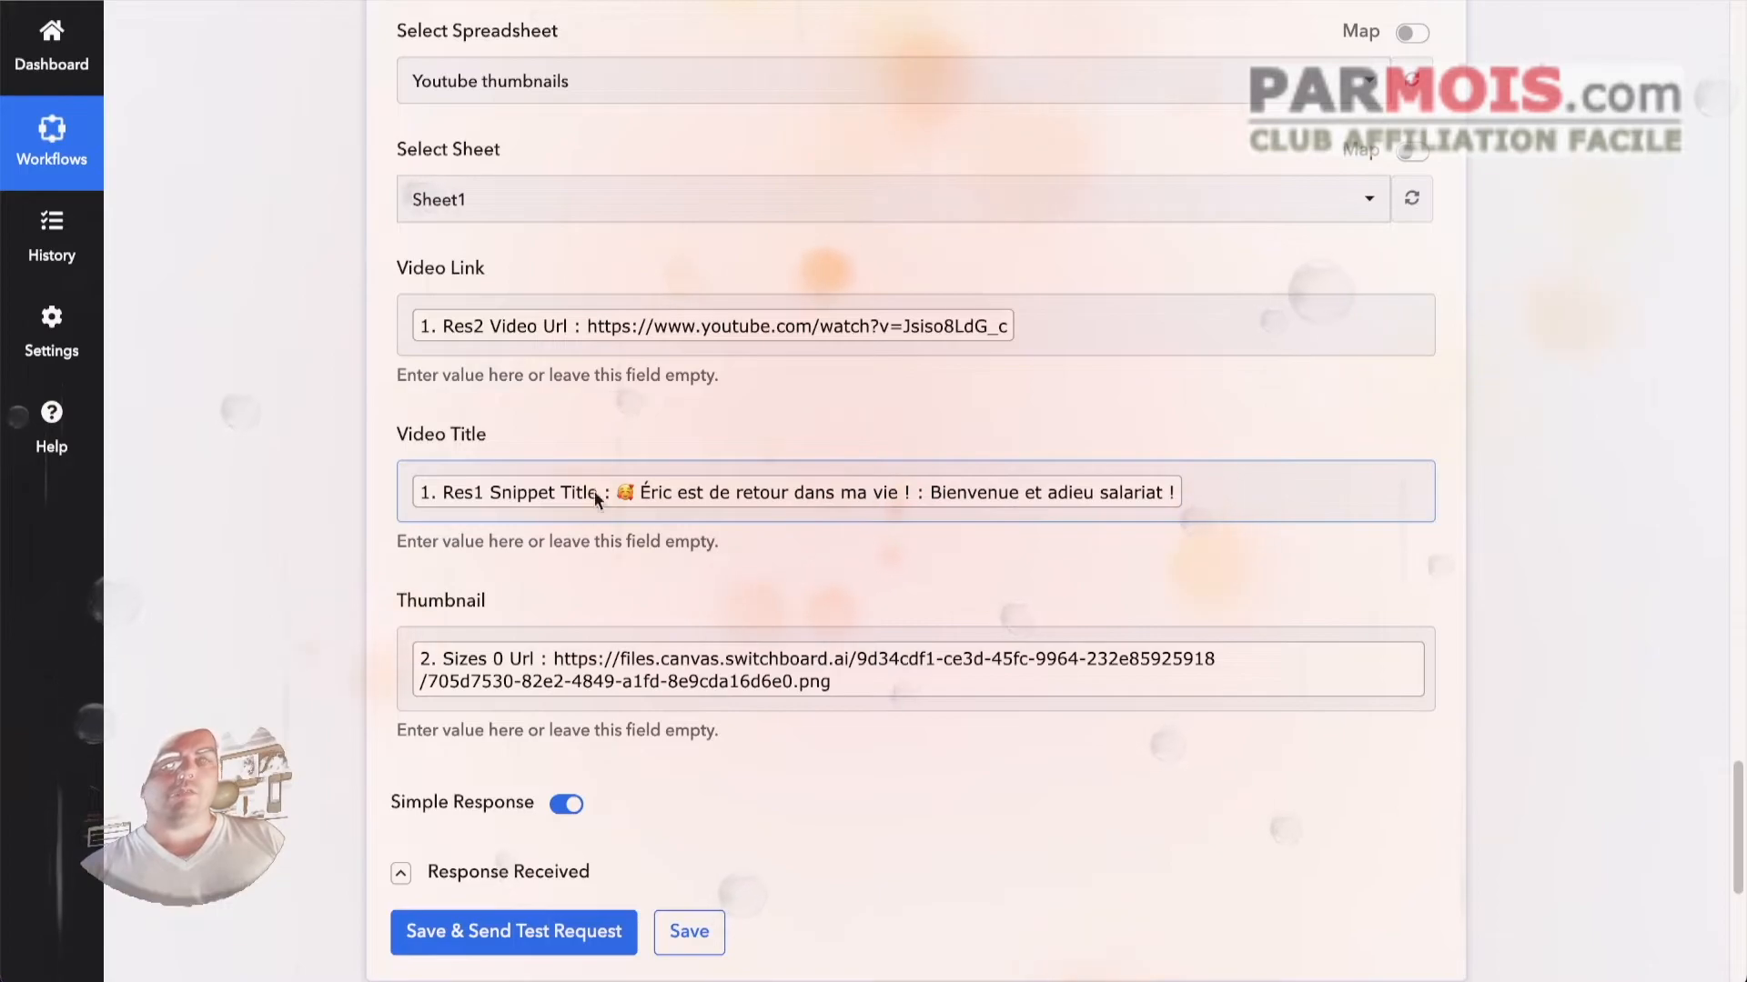
scroll(364, 600, down, 1)
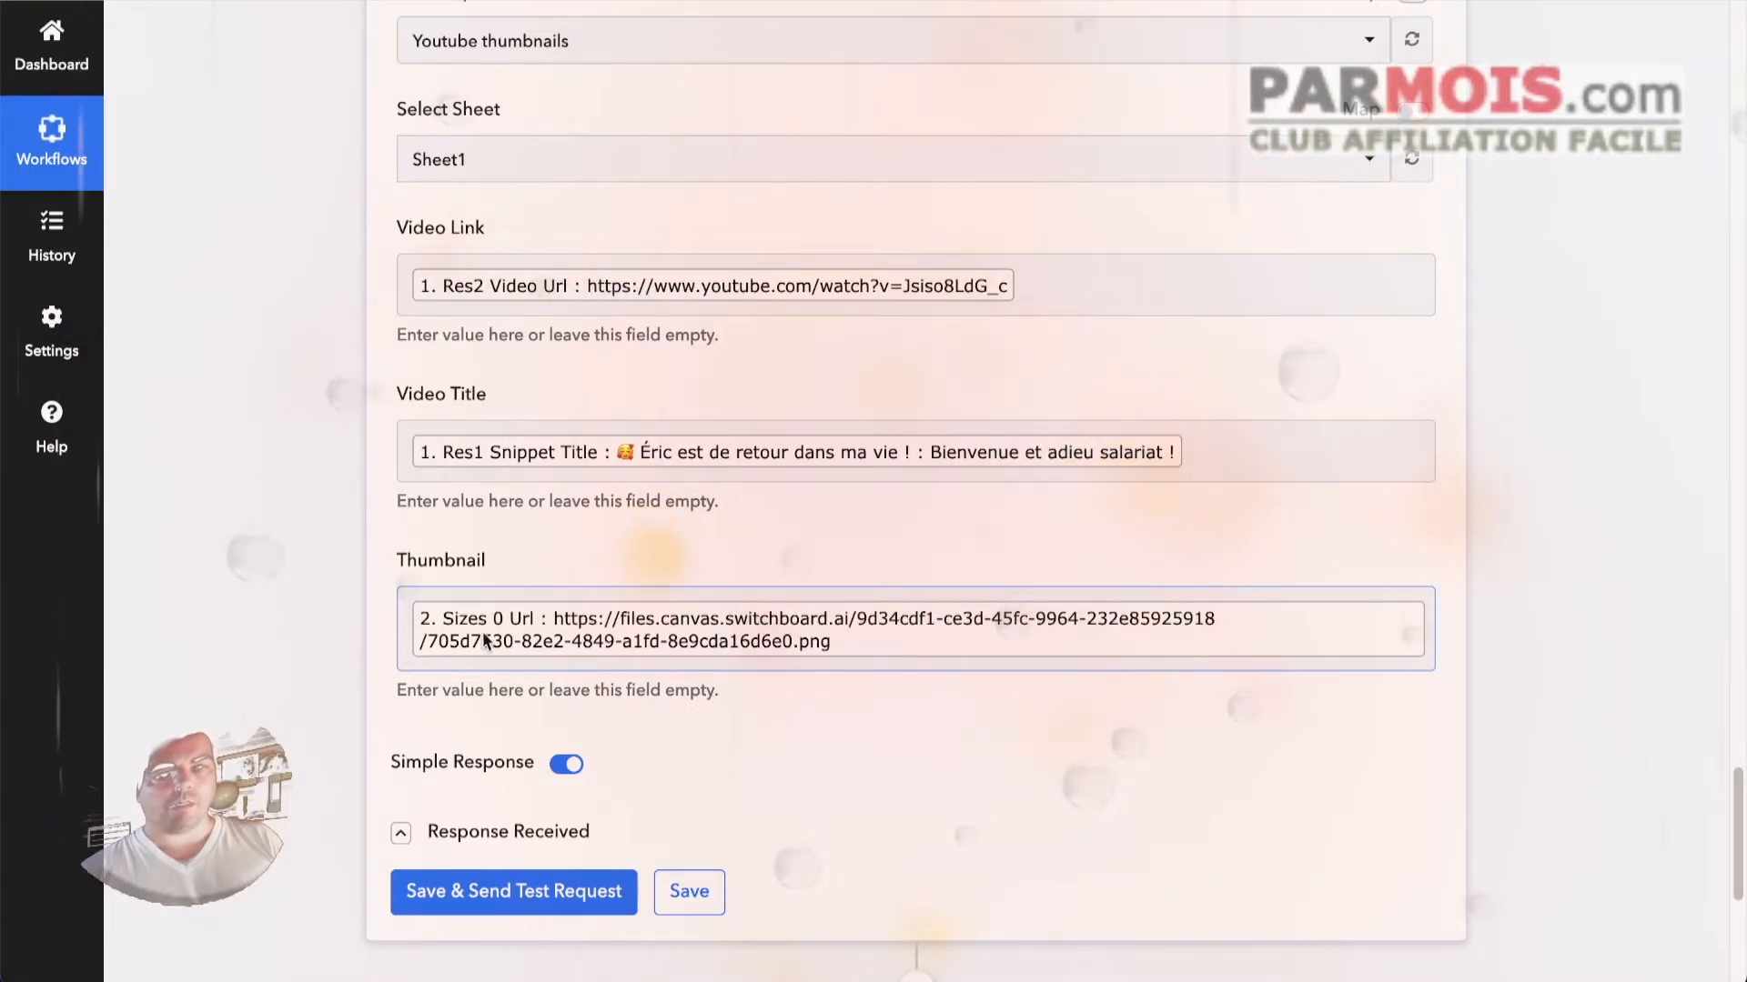
scroll(322, 504, down, 3)
Step: Return to the YouTube trigger at the start of the workflow and check how often it runs
scroll(314, 555, up, 15)
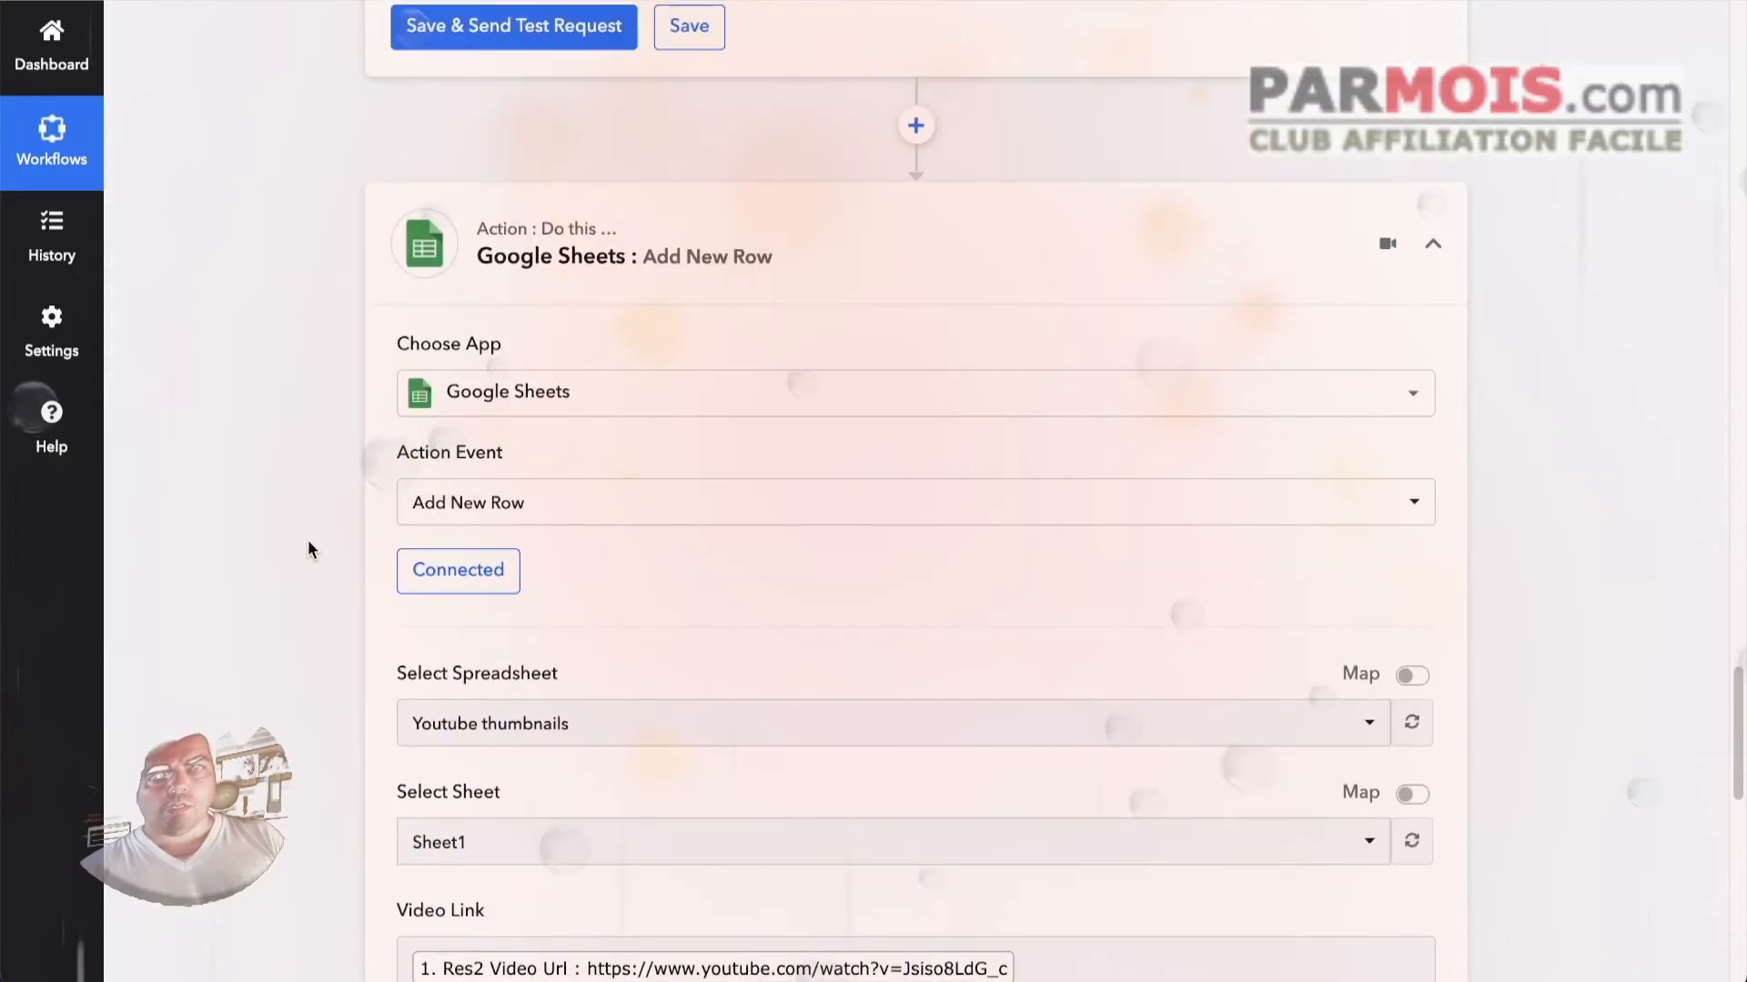
scroll(307, 550, up, 15)
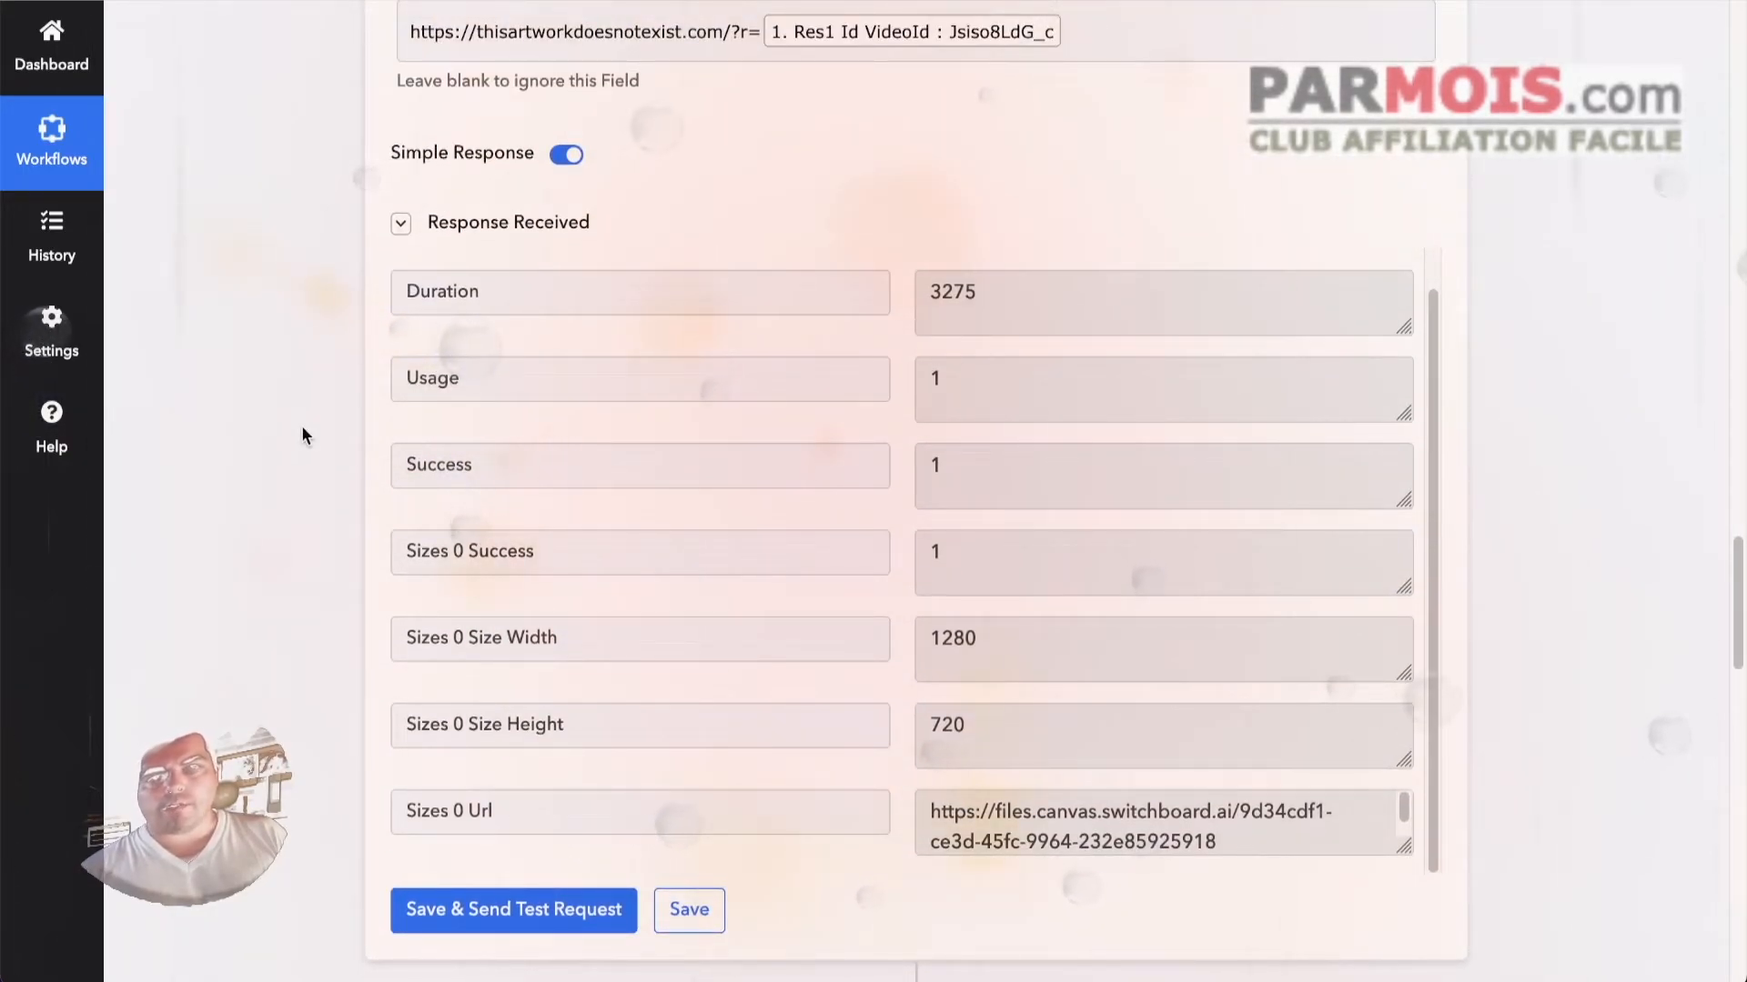
scroll(302, 428, up, 20)
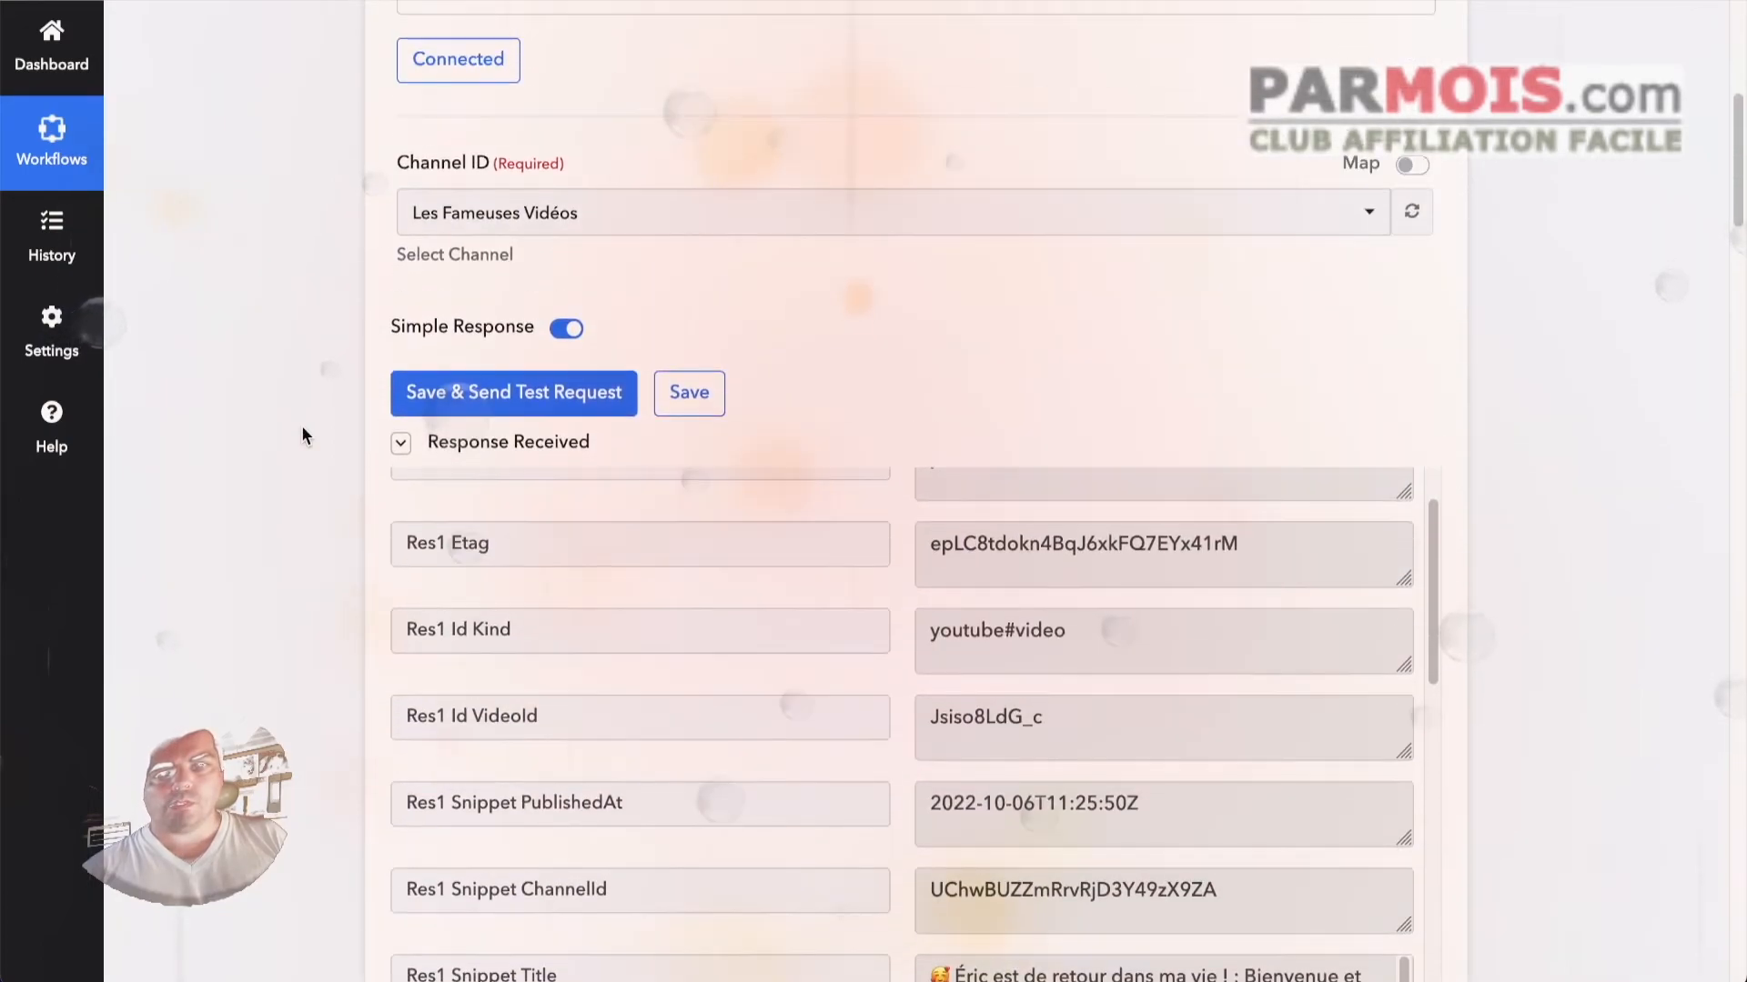
scroll(302, 436, up, 7)
mouse_move(1218, 373)
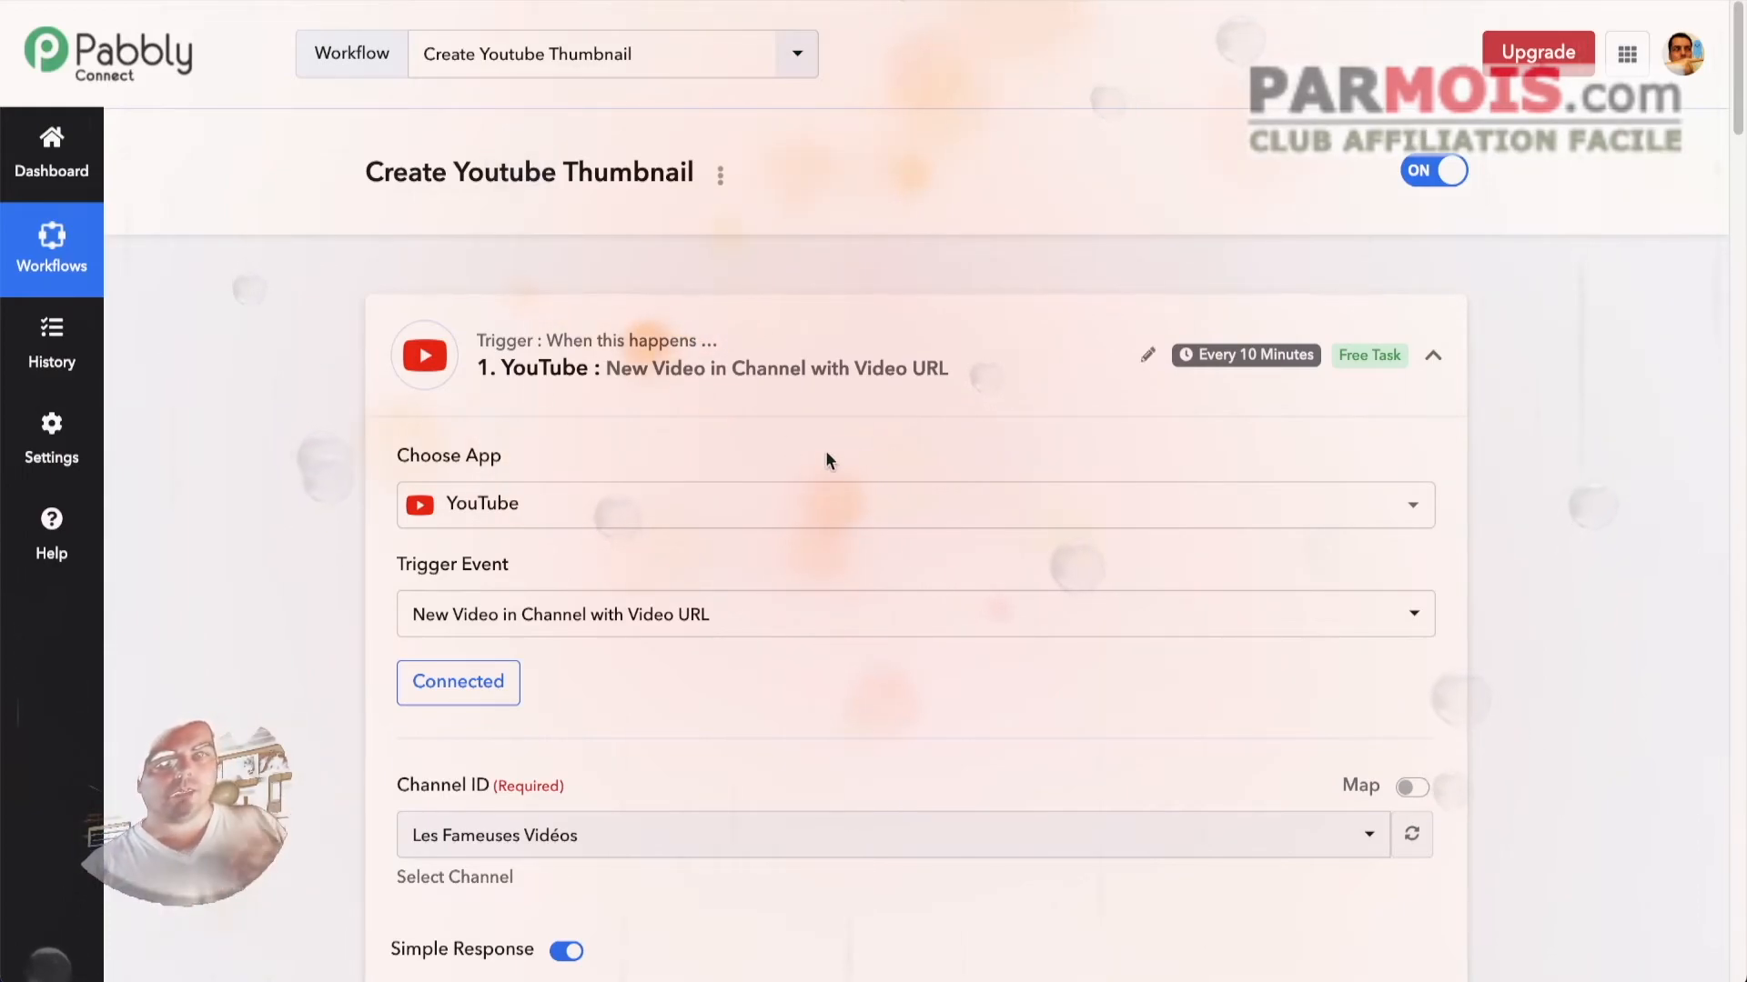
Step: Examine the title, description and thumbnail fields in the YouTube trigger's received response, returning to the trigger's settings
scroll(353, 608, down, 3)
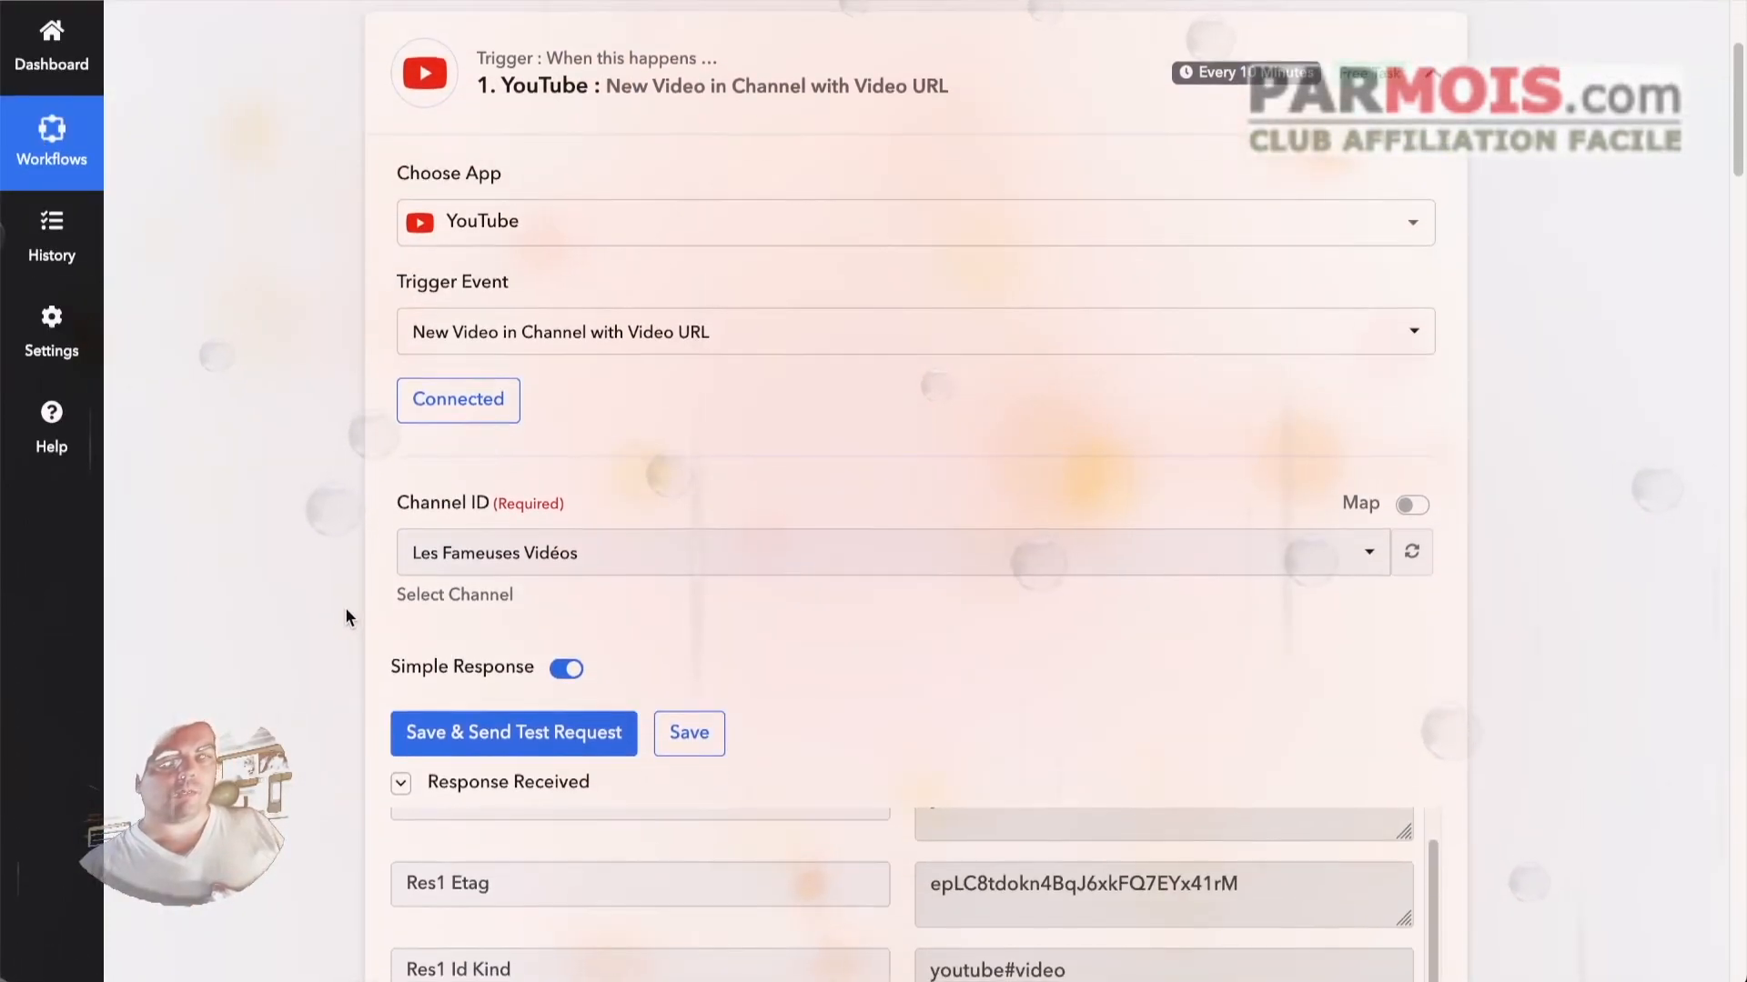
scroll(346, 605, down, 3)
scroll(737, 657, down, 2)
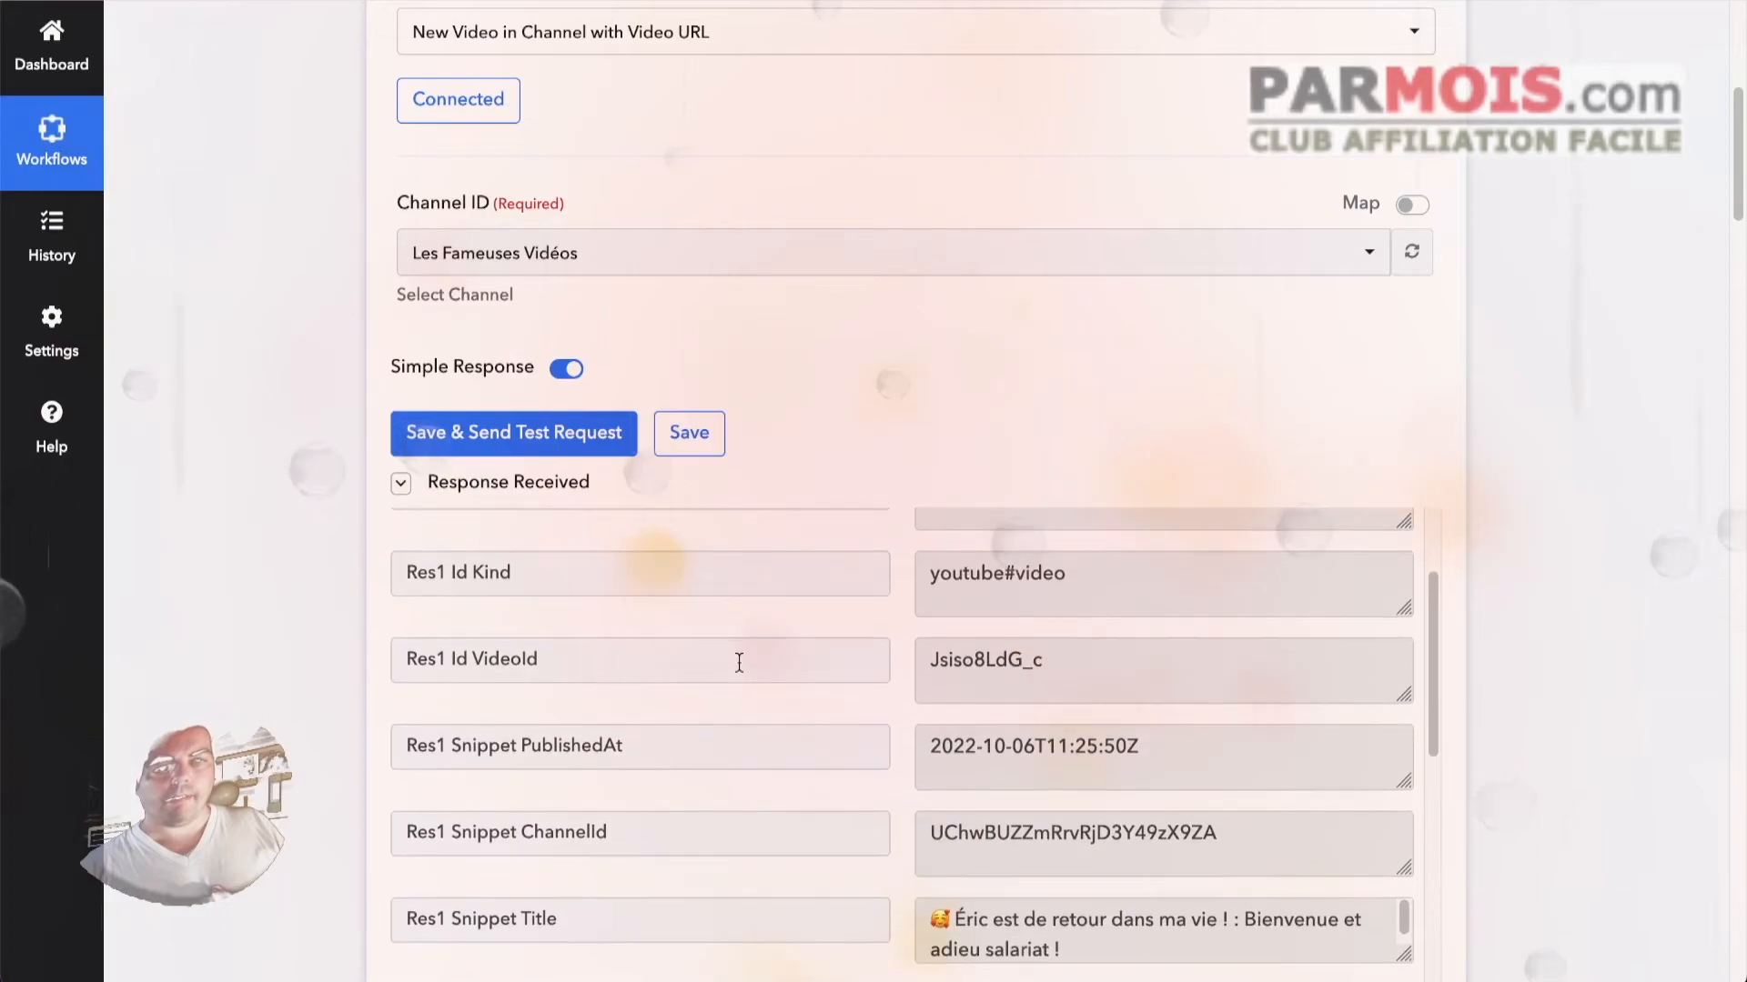
scroll(739, 661, down, 5)
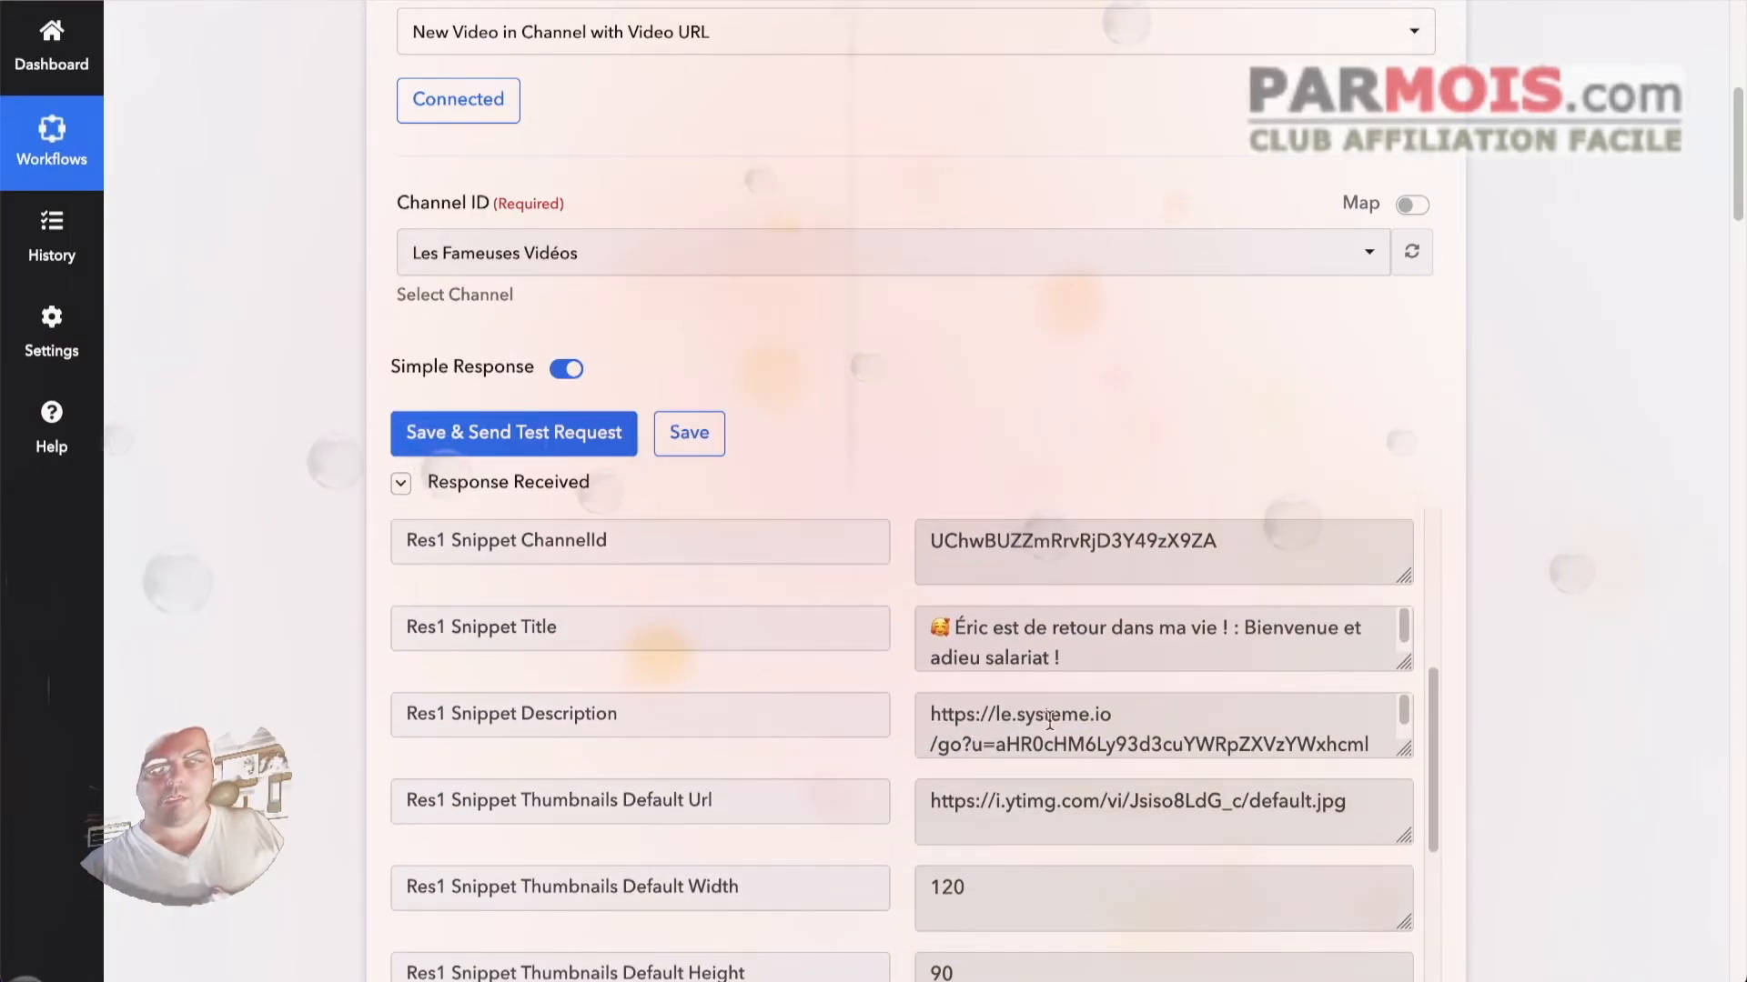
scroll(1196, 709, down, 5)
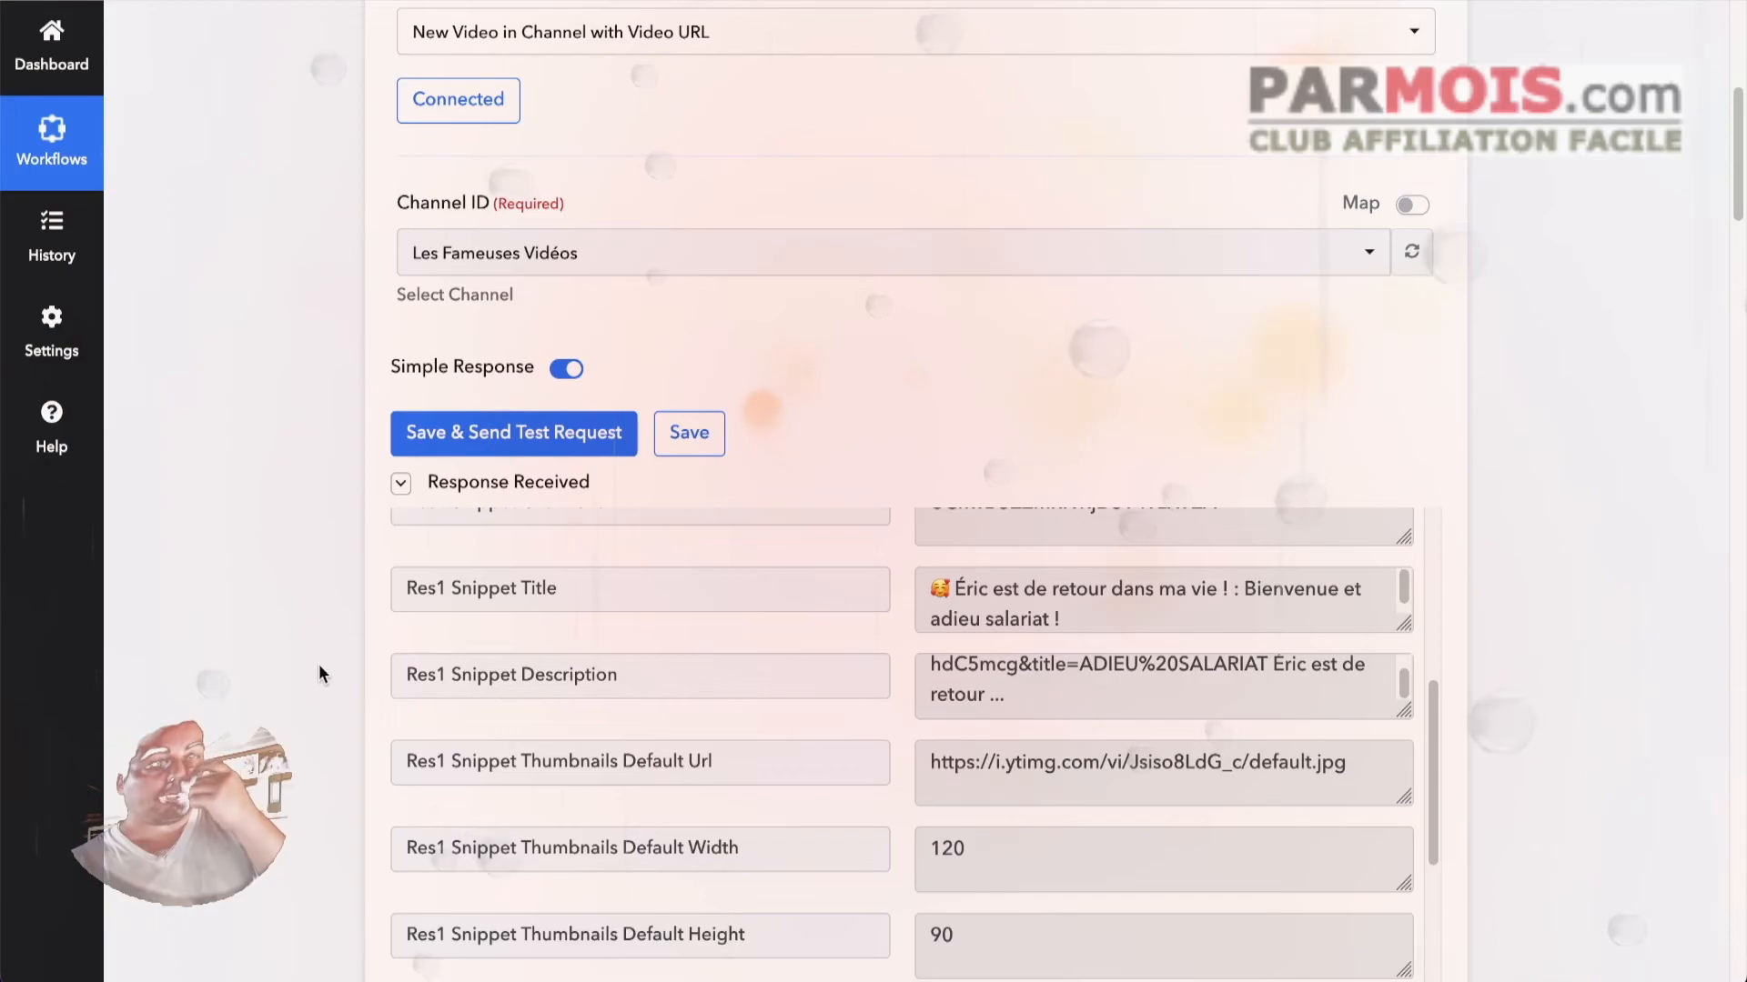
scroll(318, 664, down, 2)
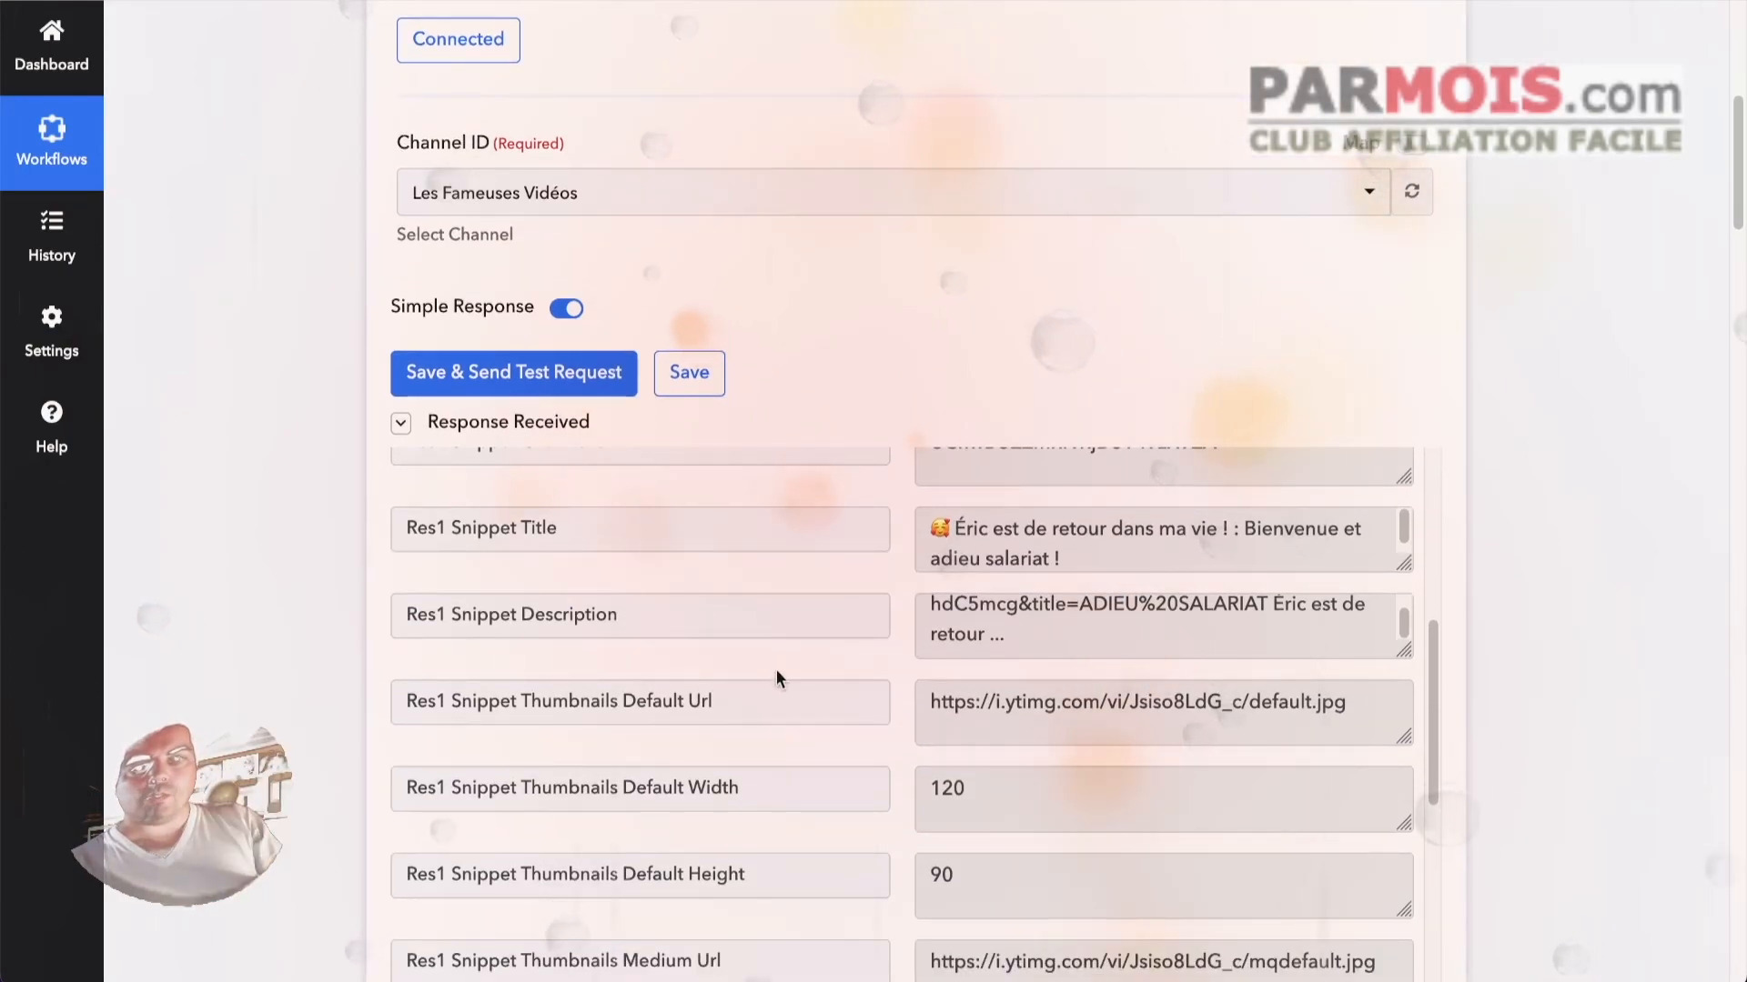
scroll(777, 669, down, 3)
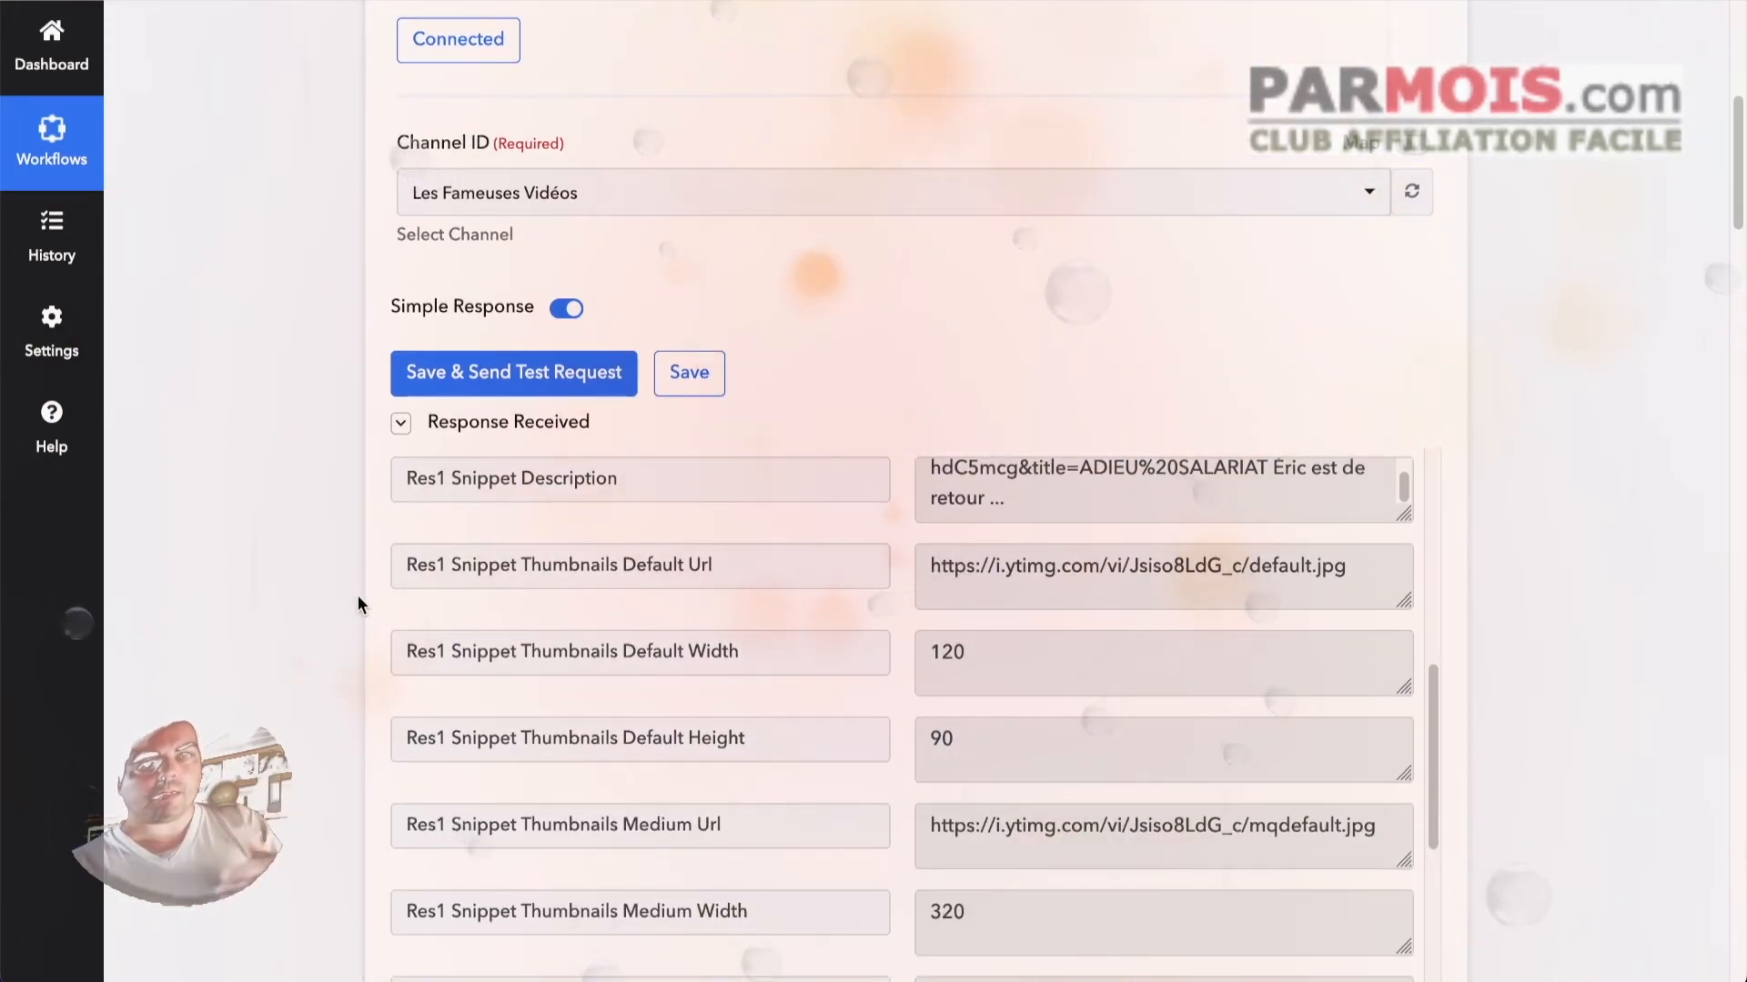
scroll(355, 549, down, 1)
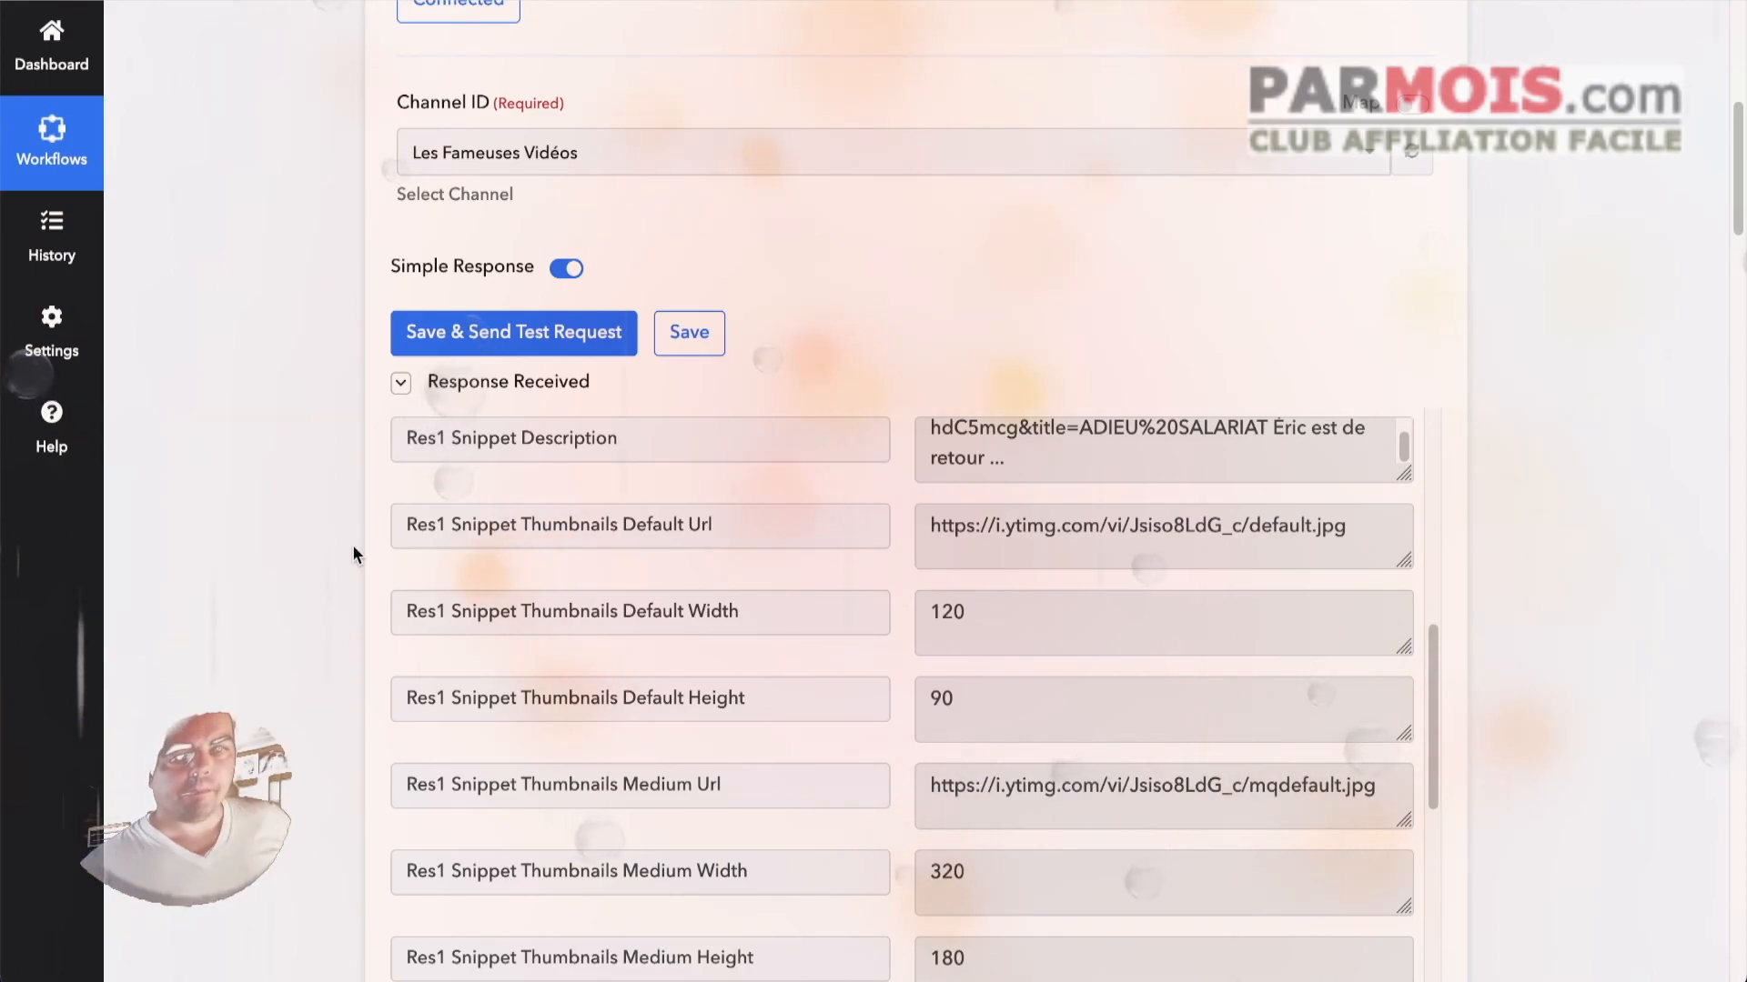
scroll(304, 420, up, 4)
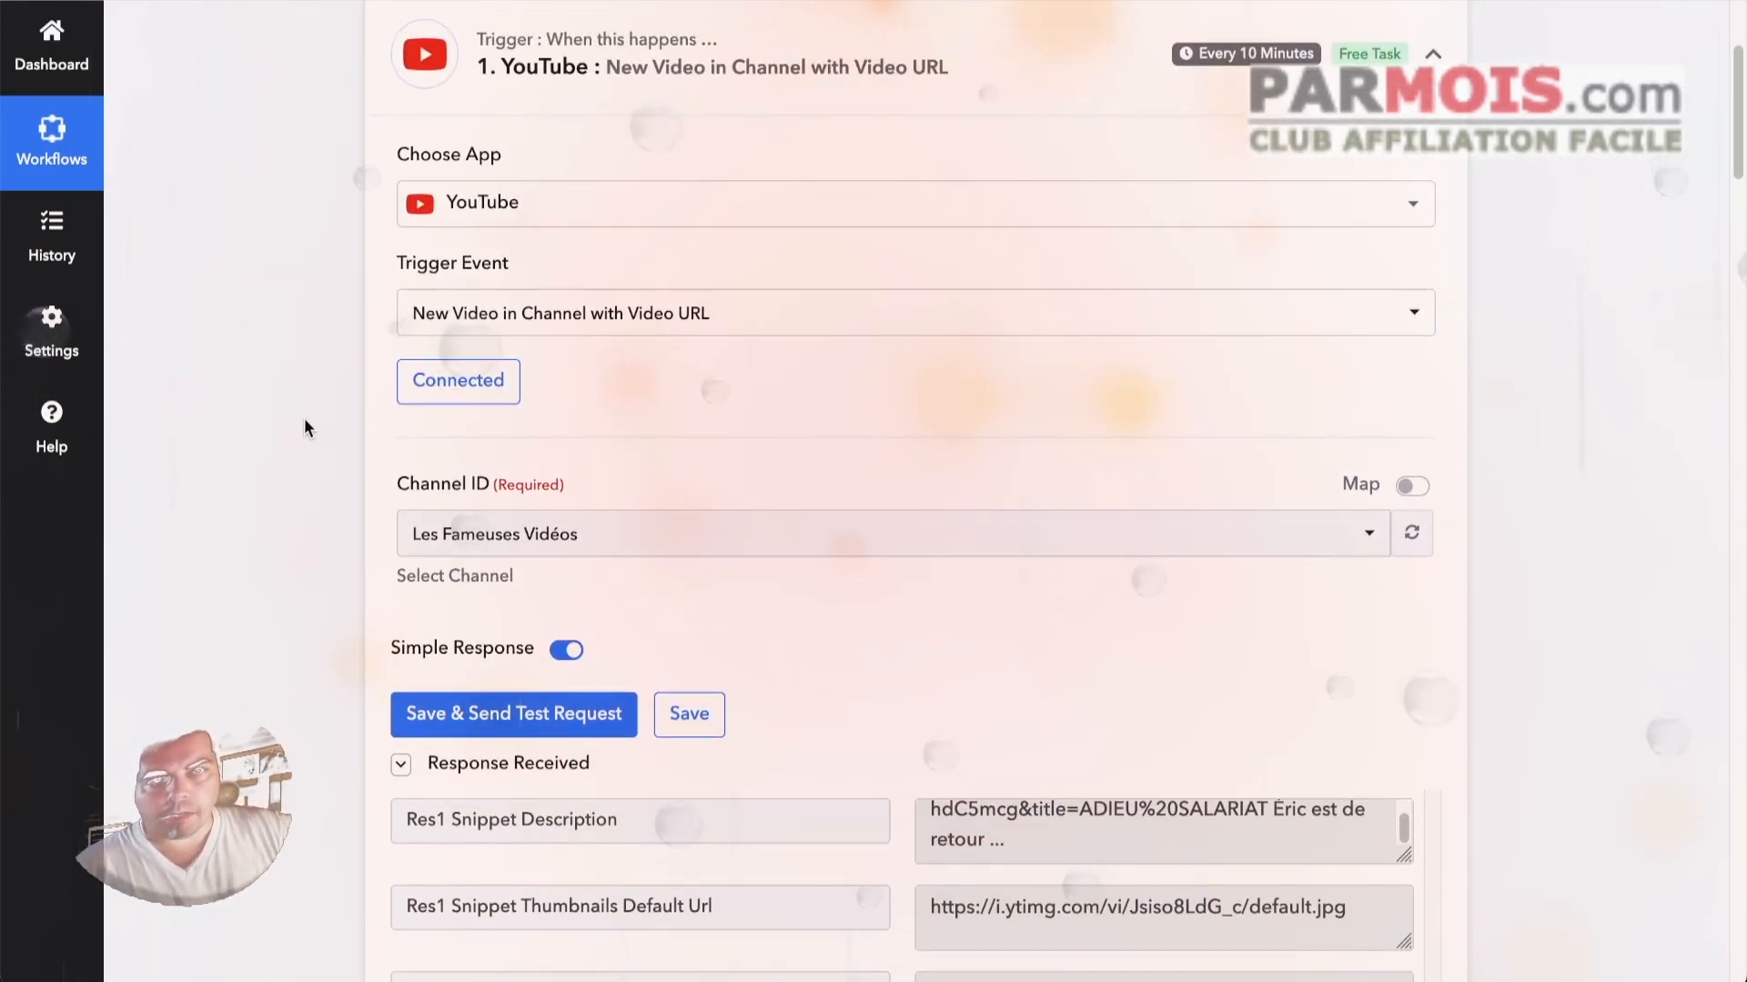